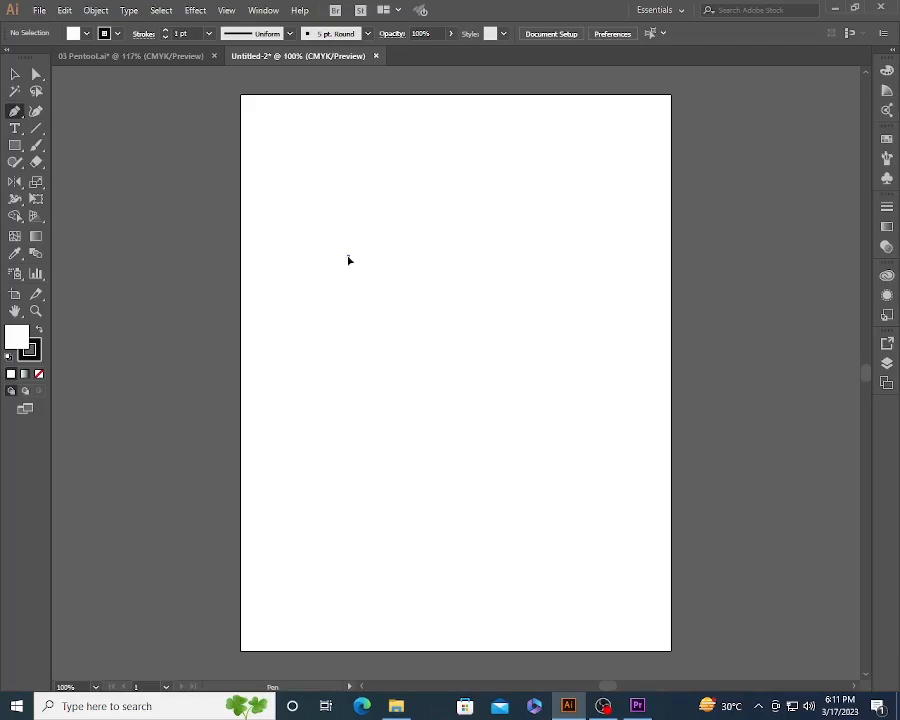
# Step: Draw an open wavy path across the page's upper middle with the Pen tool, using curved anchors, and end it there
pyautogui.press('v')
pyautogui.press('p')
pyautogui.click(348, 258)
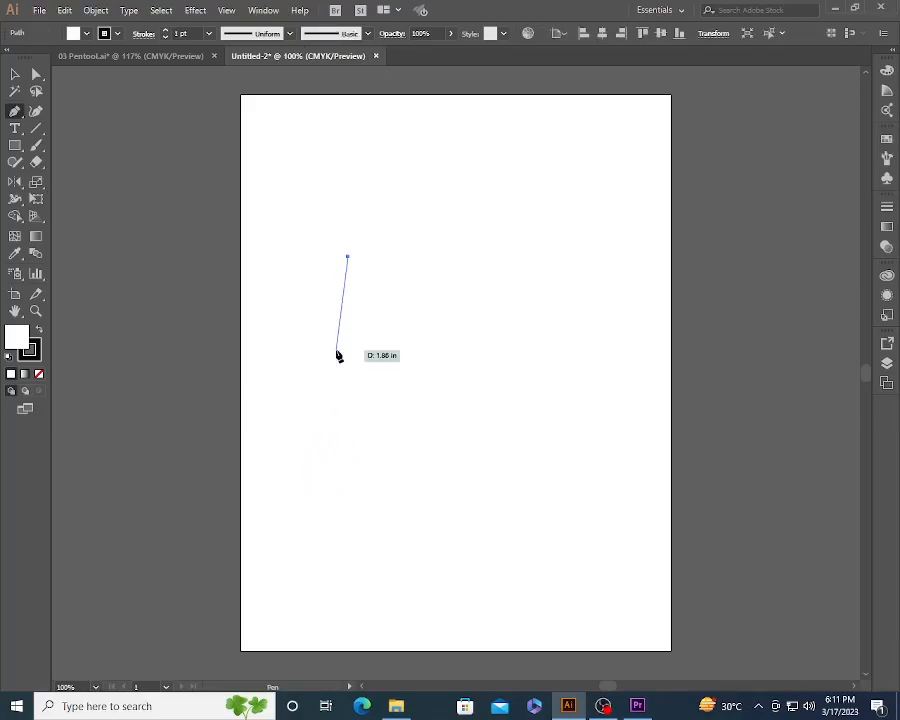
pyautogui.moveTo(318, 363); pyautogui.dragTo(352, 384)
pyautogui.moveTo(436, 364); pyautogui.dragTo(447, 334)
pyautogui.moveTo(520, 329); pyautogui.dragTo(548, 372)
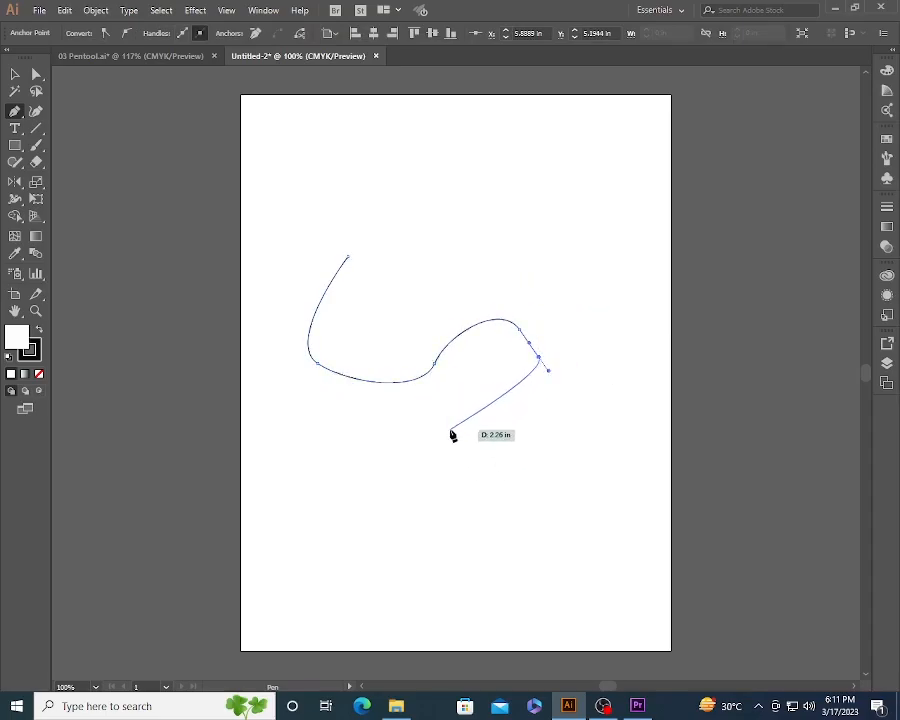
pyautogui.press('Escape')
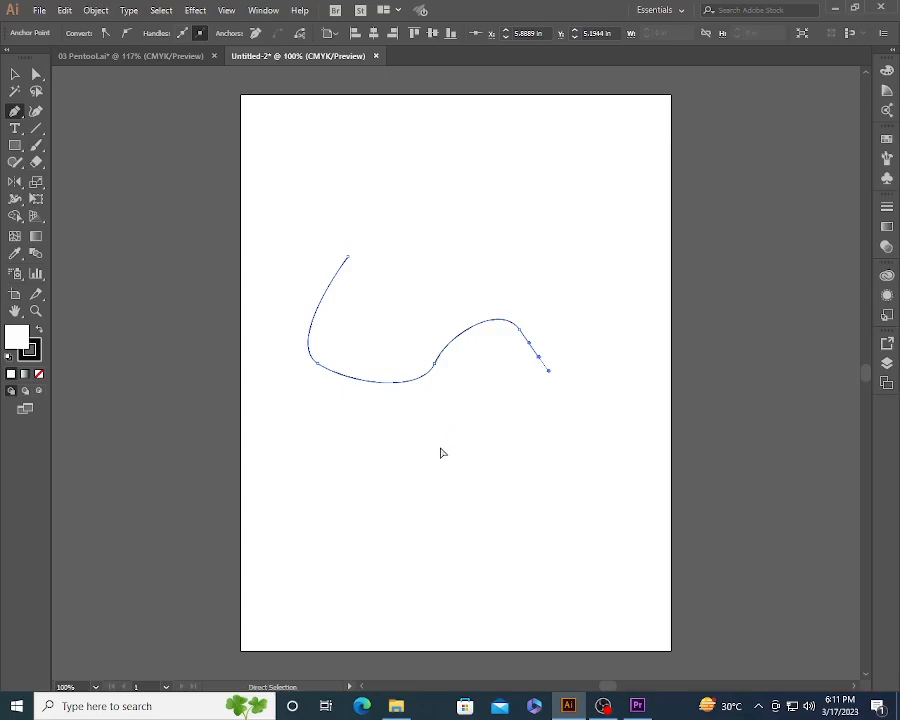
pyautogui.keyDown('ctrl'); pyautogui.click(441, 447); pyautogui.keyUp('ctrl')
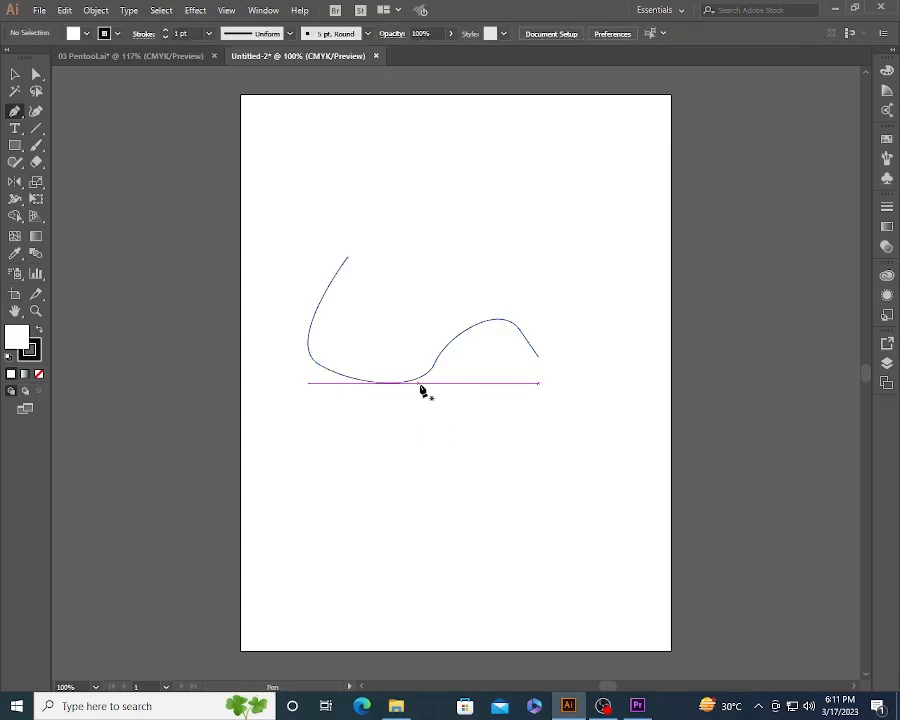
# Step: Resume the wavy path from its end point, curve it back above the original line and close it at the starting anchor
pyautogui.click(539, 359)
pyautogui.moveTo(601, 276); pyautogui.dragTo(572, 226)
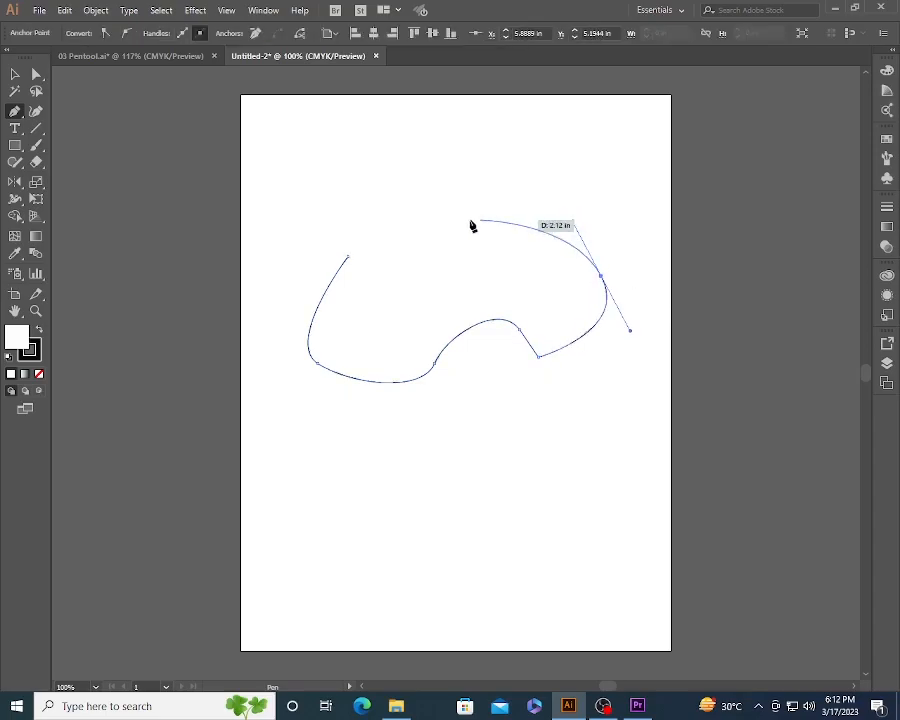
pyautogui.moveTo(433, 245); pyautogui.dragTo(357, 292)
pyautogui.click(348, 262)
pyautogui.press('v')
pyautogui.click(521, 409)
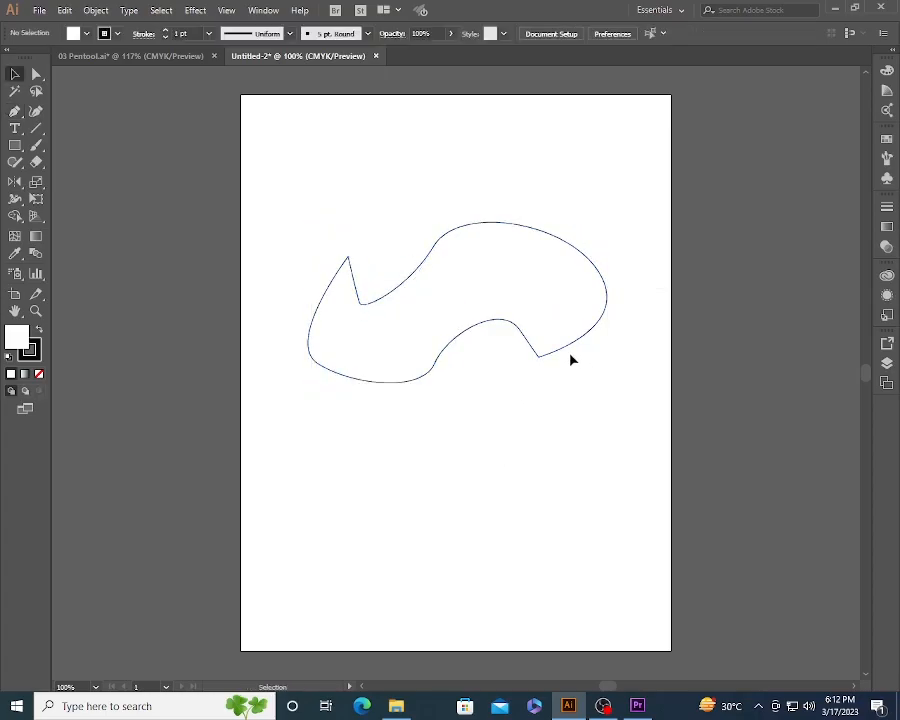
pyautogui.click(572, 347)
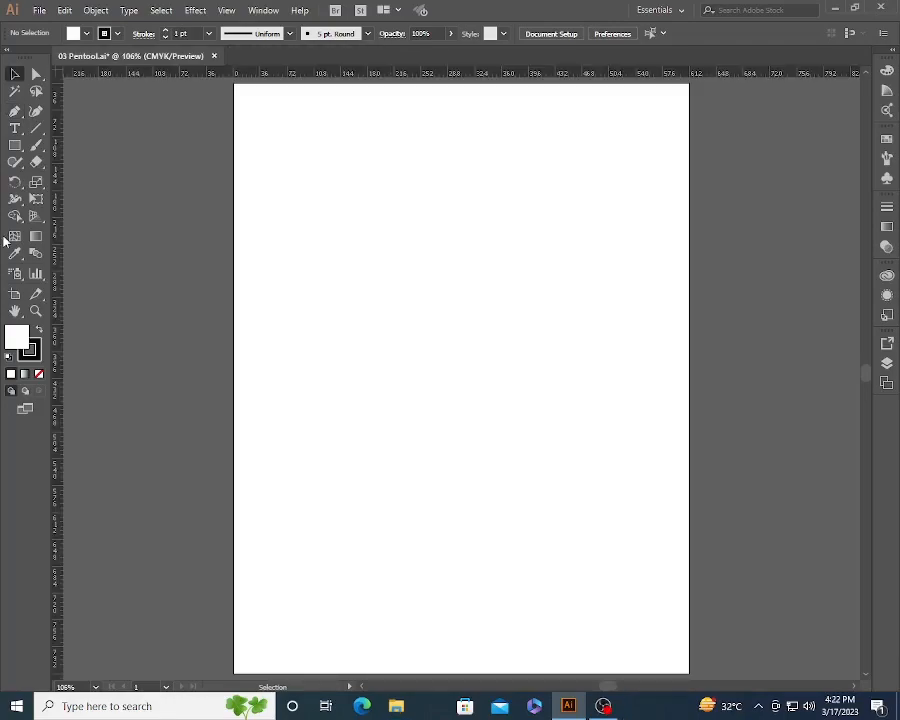
# Step: Add the letter "S" as point text, scale it up to about 369 pt and position it near the middle of the page
pyautogui.click(15, 128)
pyautogui.click(400, 293)
pyautogui.write('S')
pyautogui.keyDown('ctrl'); pyautogui.click(438, 371); pyautogui.keyUp('ctrl')
pyautogui.press('v')
pyautogui.click(397, 292)
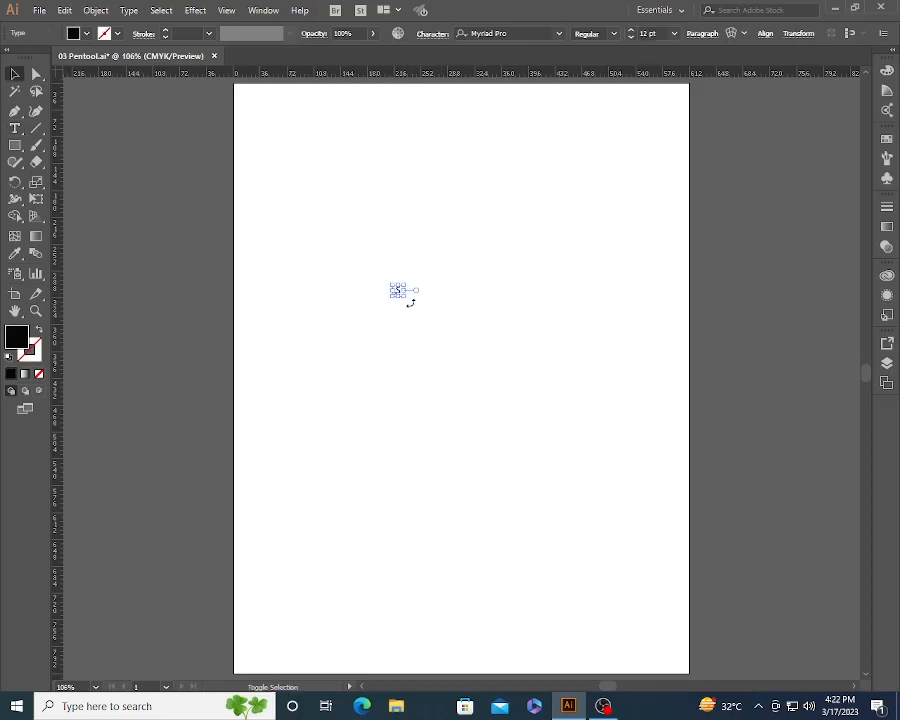
pyautogui.moveTo(406, 299); pyautogui.dragTo(466, 437)
pyautogui.click(532, 512)
pyautogui.moveTo(430, 302); pyautogui.dragTo(461, 363)
# Step: Lock the large letter S in place
pyautogui.click(92, 10)
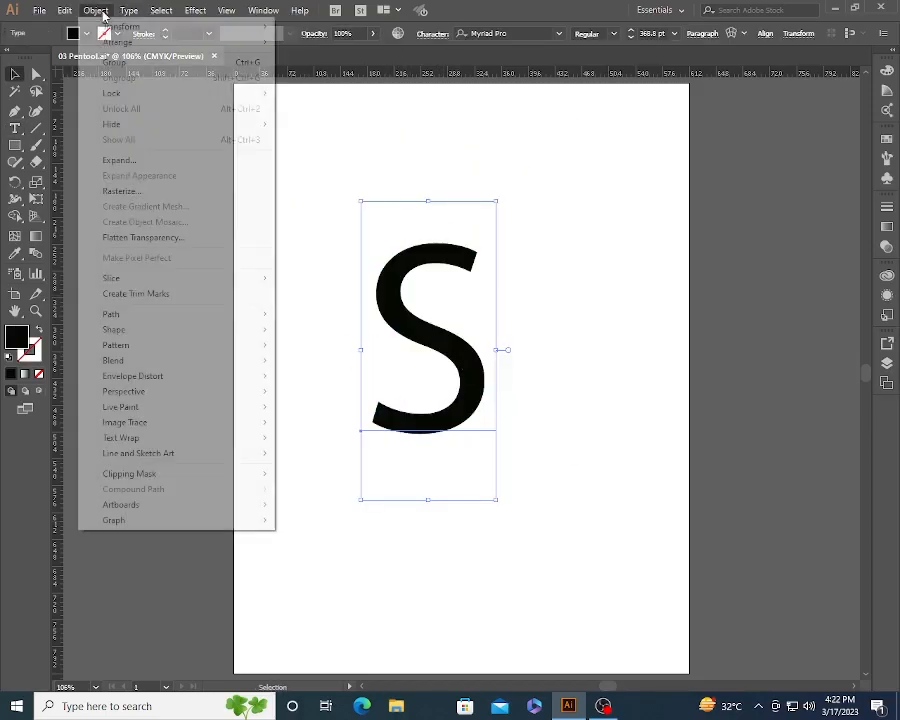
pyautogui.moveTo(140, 92)
pyautogui.click(311, 92)
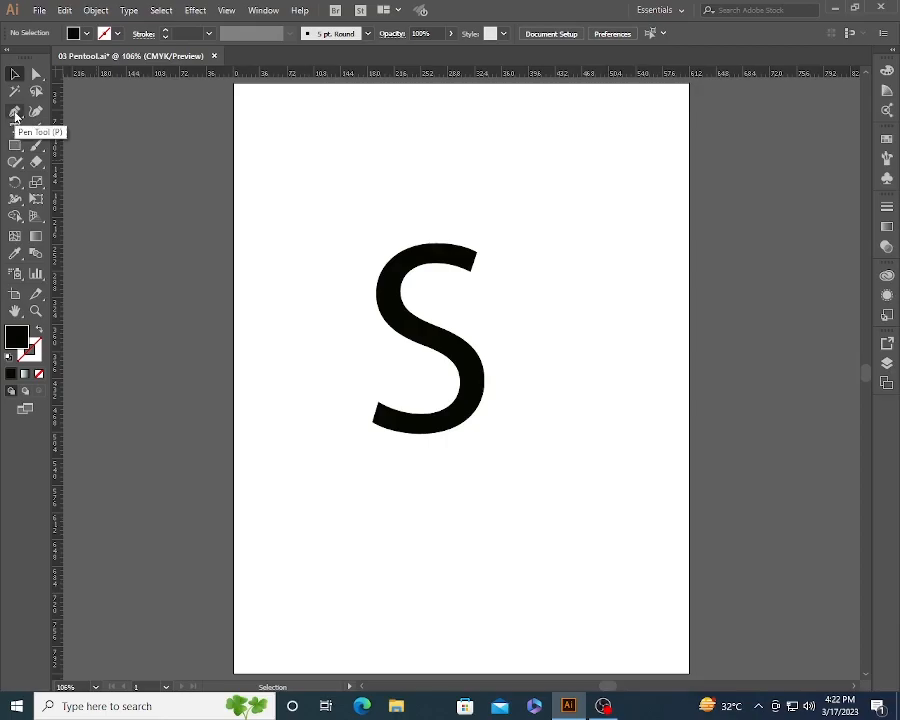
pyautogui.click(15, 113)
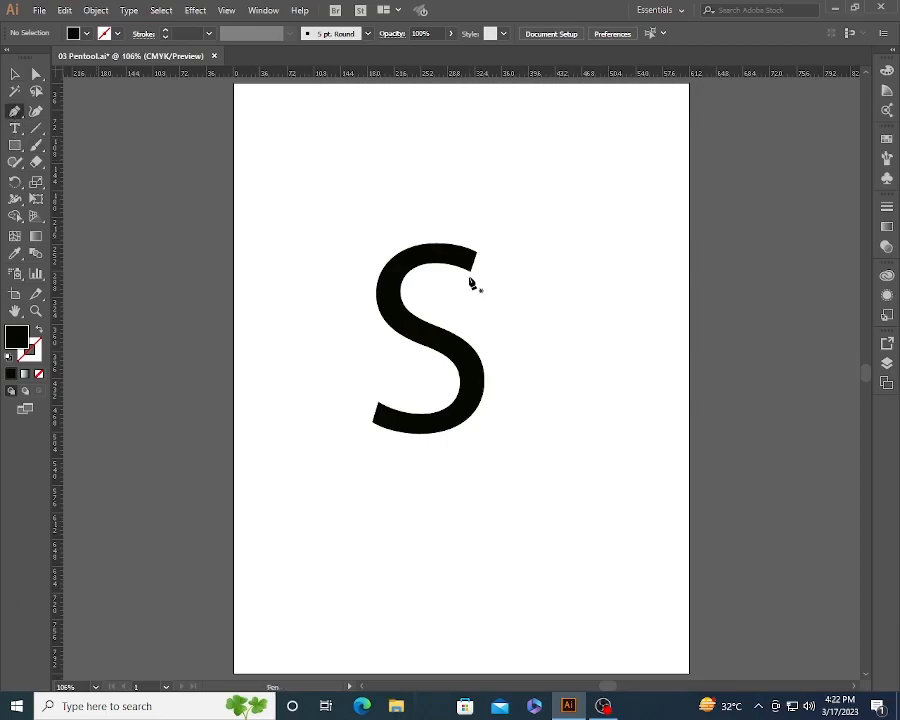
pyautogui.click(469, 268)
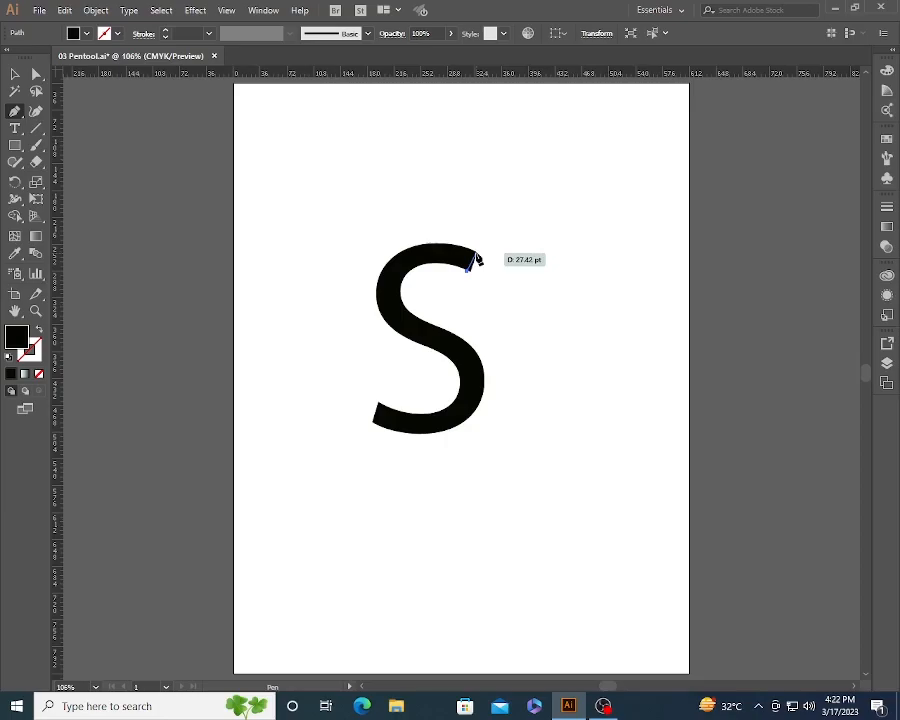
pyautogui.press('Escape')
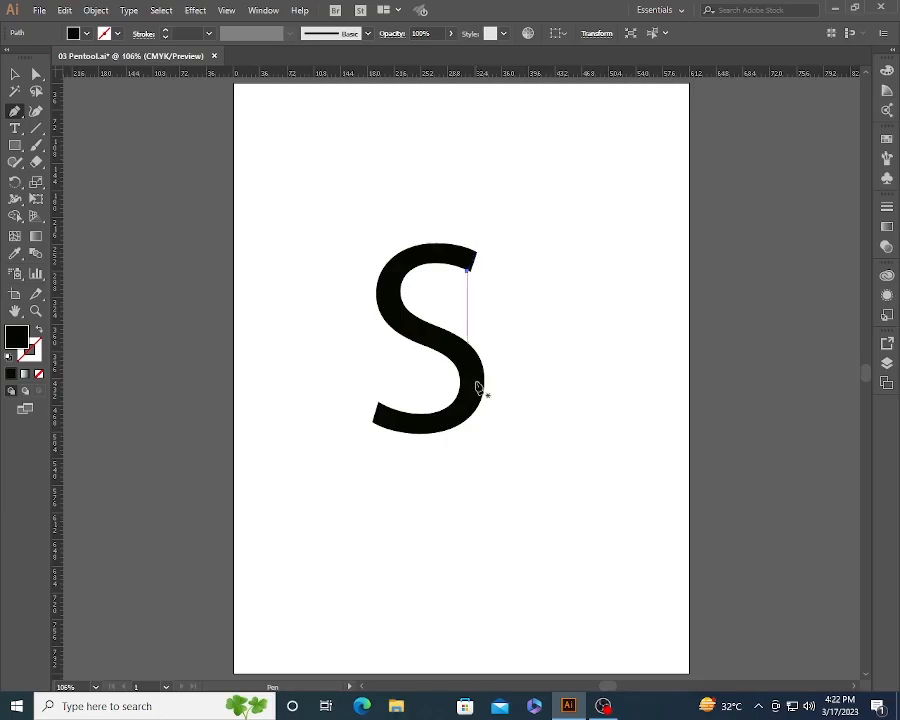
pyautogui.press('v')
pyautogui.click(537, 345)
# Step: Trace the straight end edge of the S's upper tip with the Pen tool, about 28 pt long, from lower to upper corner
pyautogui.press('z')
pyautogui.moveTo(414, 207); pyautogui.dragTo(530, 280)
pyautogui.scroll(-3, 438, 356)
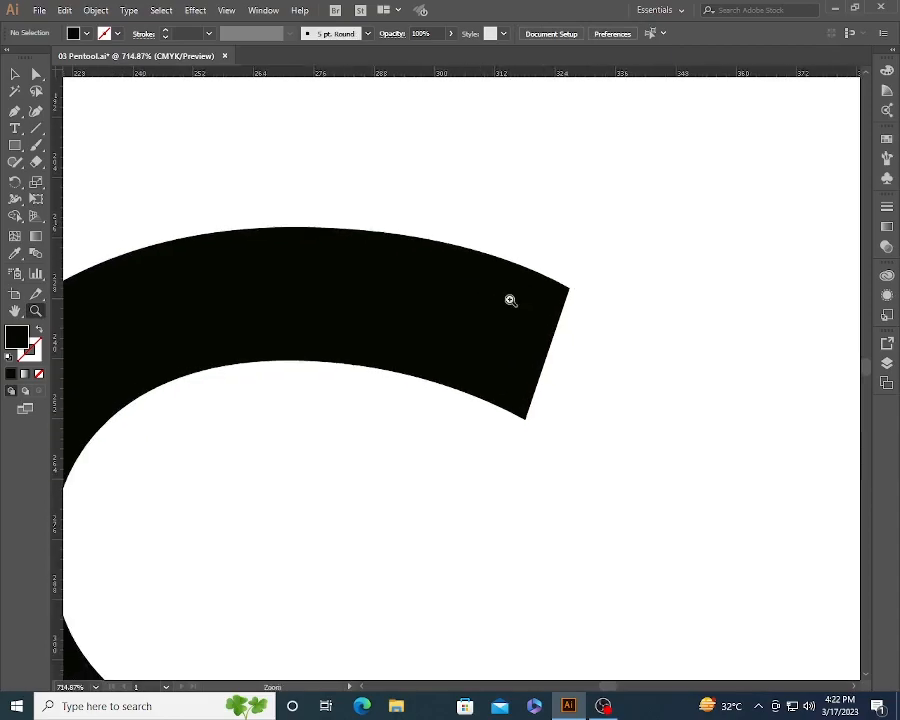
pyautogui.press('p')
pyautogui.click(525, 419)
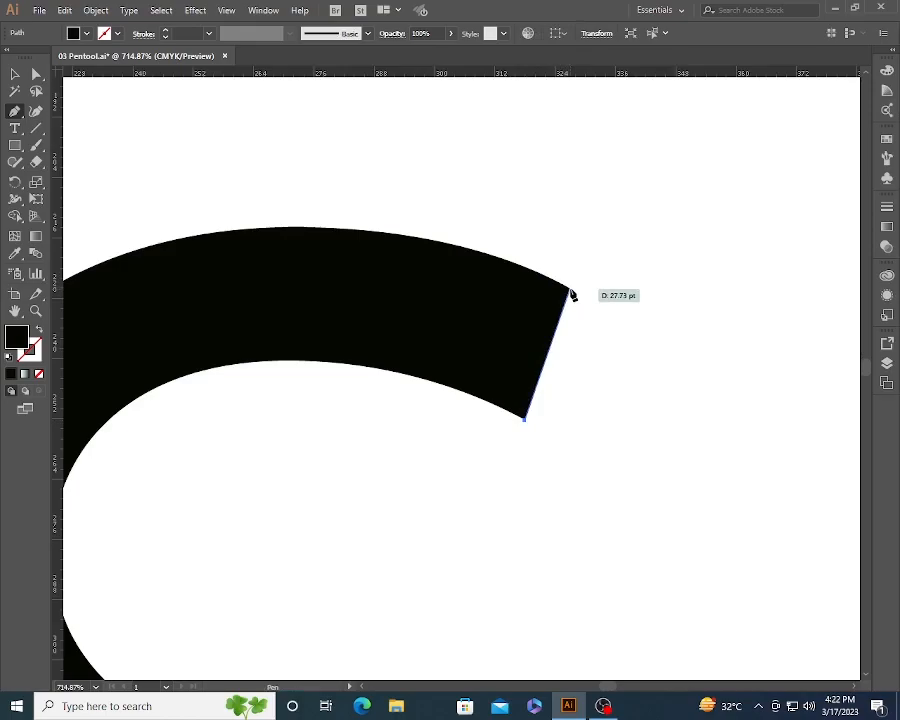
pyautogui.click(569, 290)
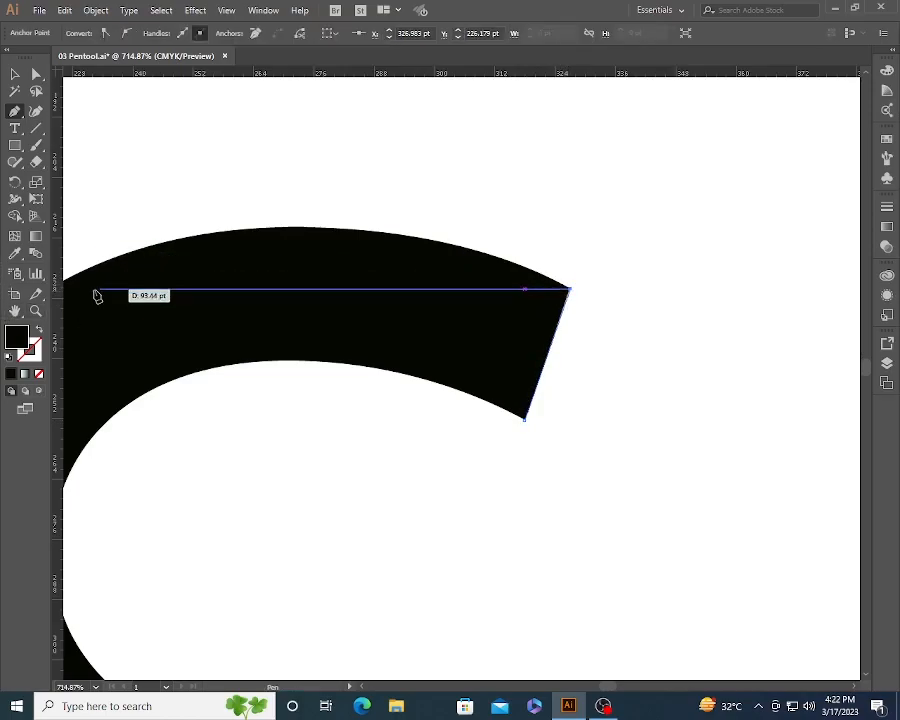
# Step: Add a curved anchor on the S's upper-left outer edge and extend its incoming handle to fit the top arc
pyautogui.press('space')
pyautogui.moveTo(191, 274); pyautogui.dragTo(351, 260)
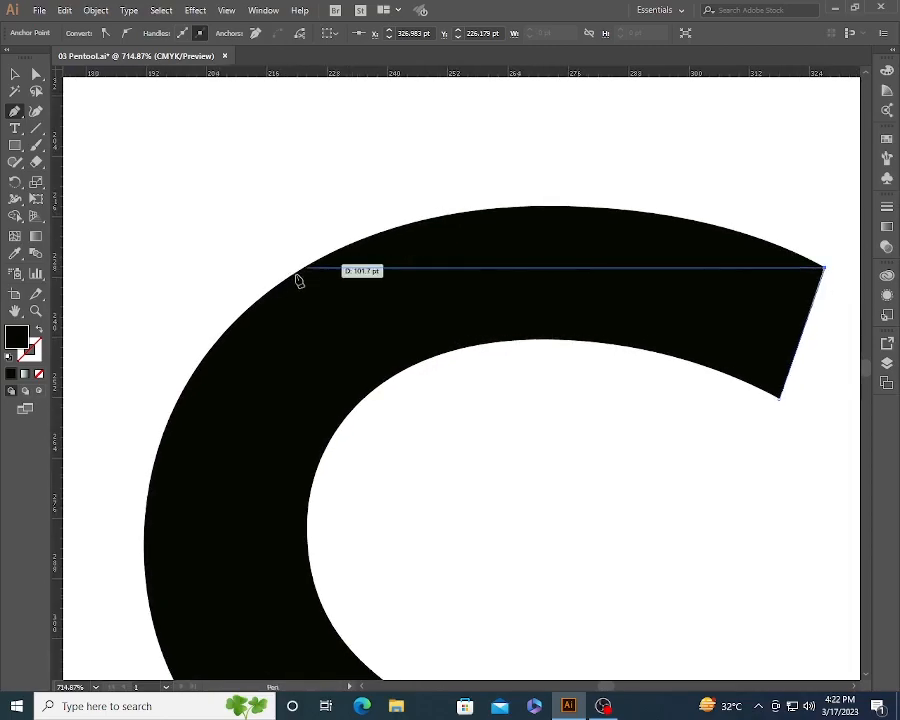
pyautogui.click(243, 317)
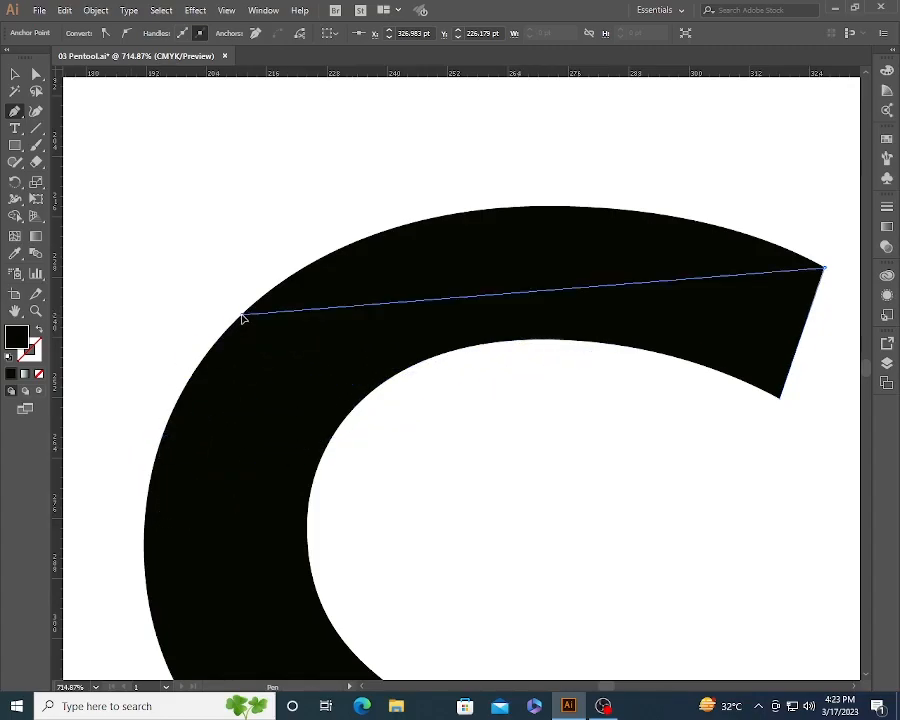
pyautogui.moveTo(238, 330); pyautogui.dragTo(125, 459)
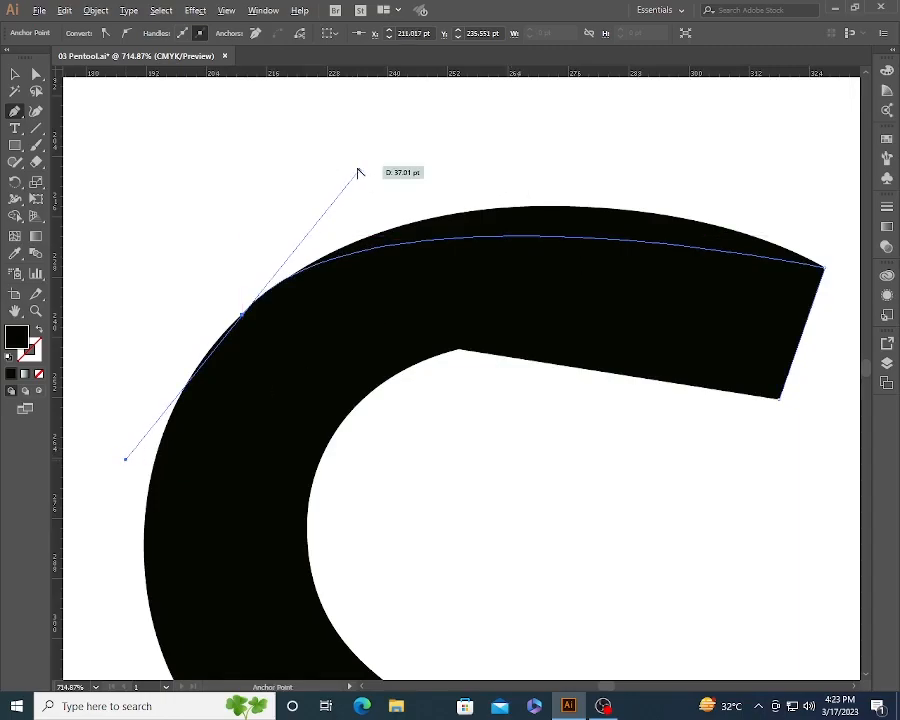
pyautogui.moveTo(360, 173); pyautogui.dragTo(503, 94)
# Step: Extend the path down the S's outer left side with a curved anchor at the lower end of the upper bowl
pyautogui.press('space')
pyautogui.moveTo(213, 647); pyautogui.dragTo(229, 374)
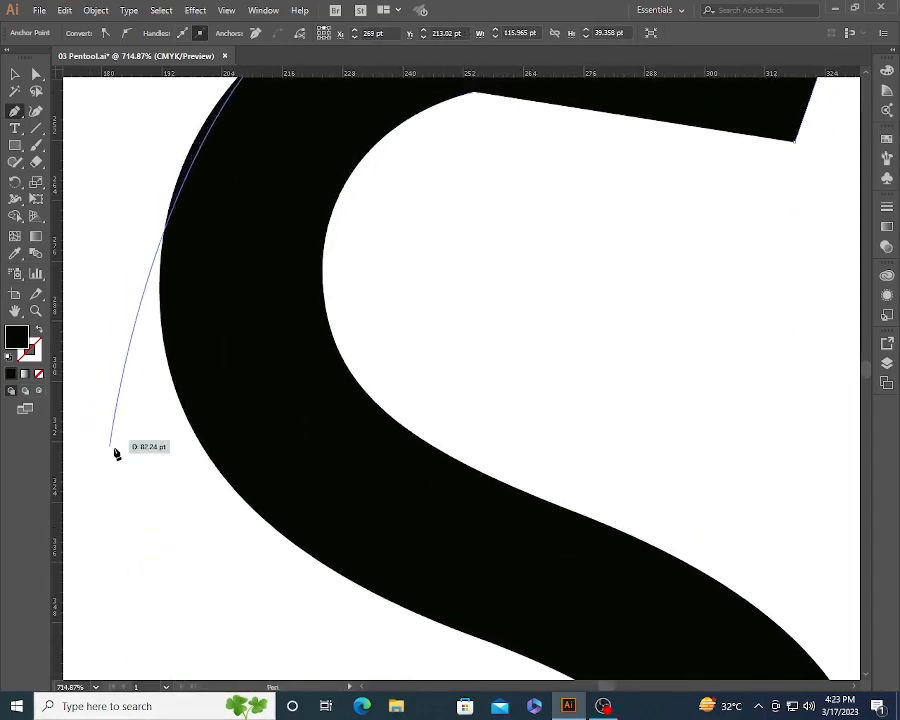
pyautogui.press('space')
pyautogui.moveTo(164, 410); pyautogui.dragTo(180, 484)
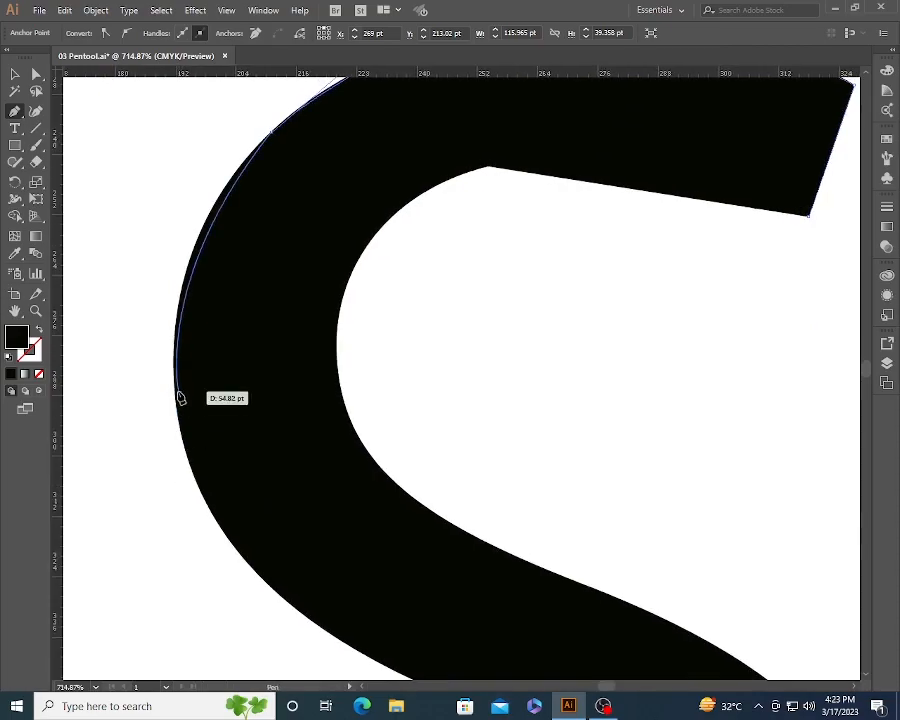
pyautogui.moveTo(215, 533); pyautogui.dragTo(238, 532)
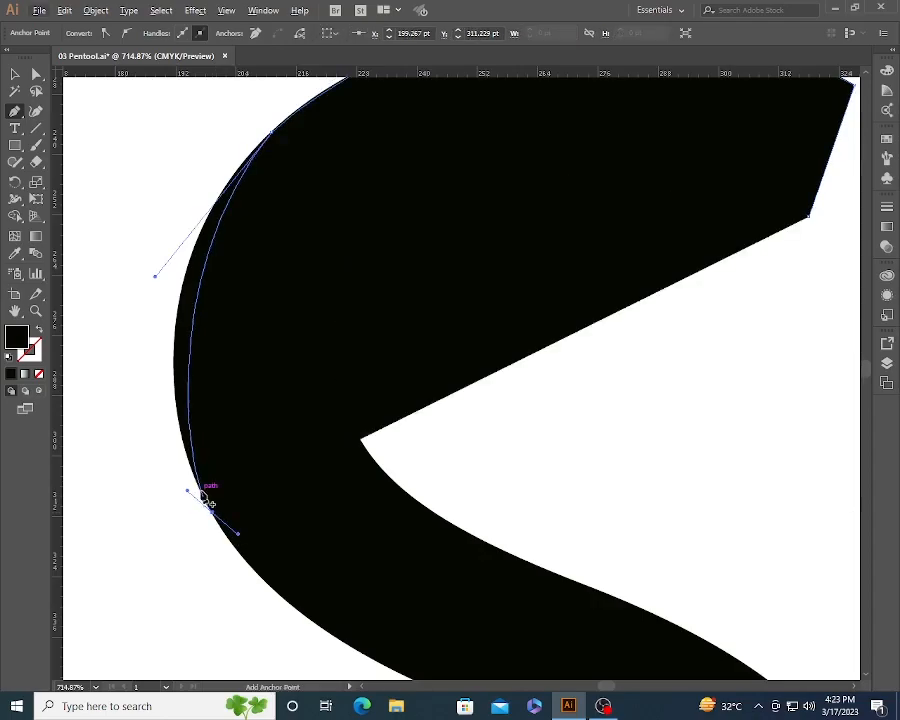
# Step: Give the traced path no fill and a magenta stroke with a weight of 0.25 pt
pyautogui.scroll(-3, 426, 452)
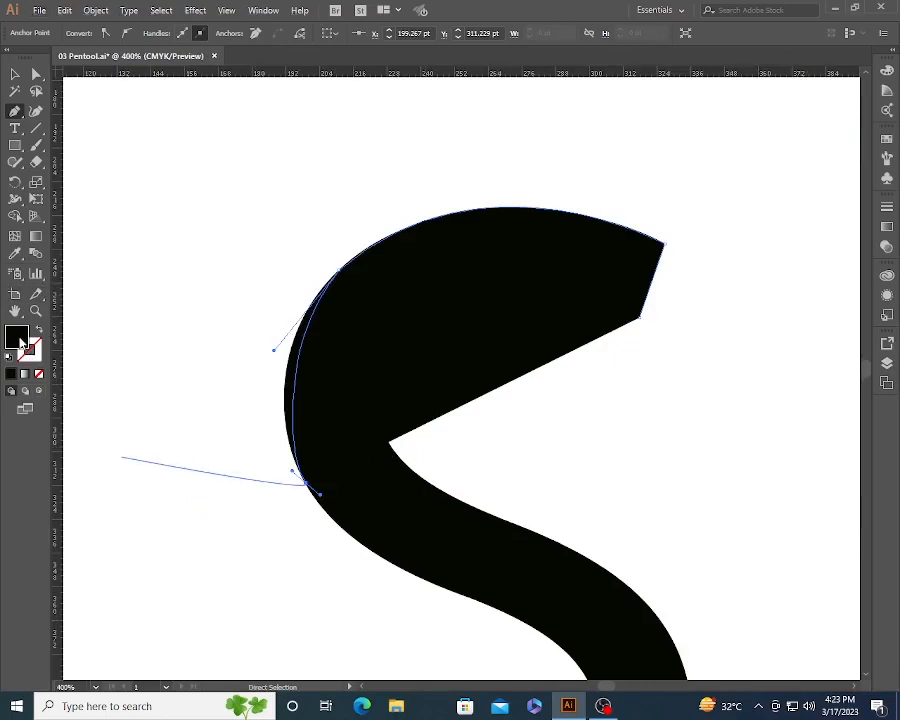
pyautogui.click(40, 373)
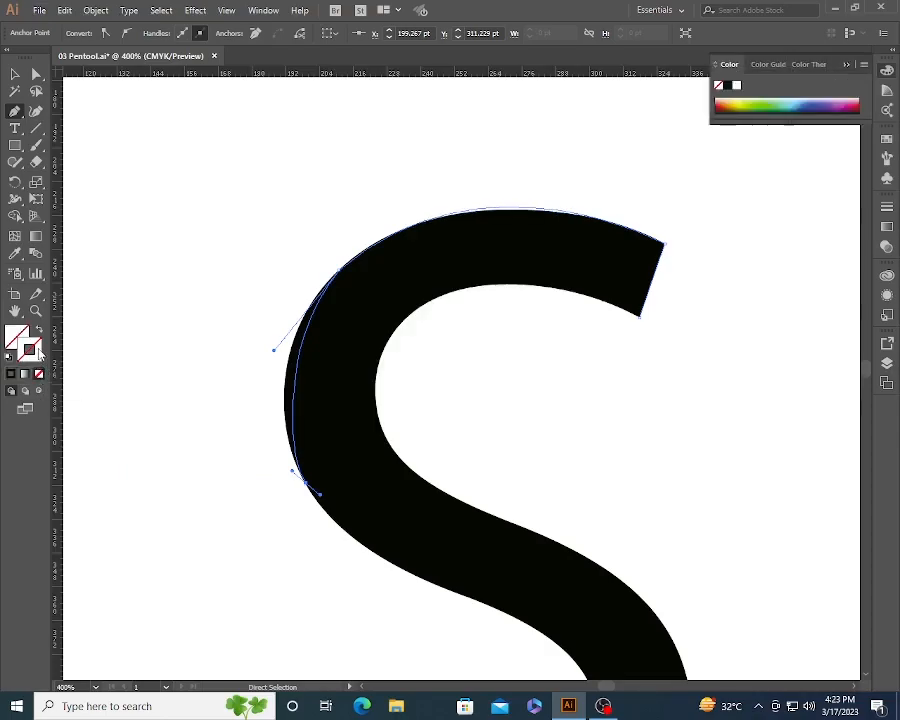
pyautogui.click(888, 140)
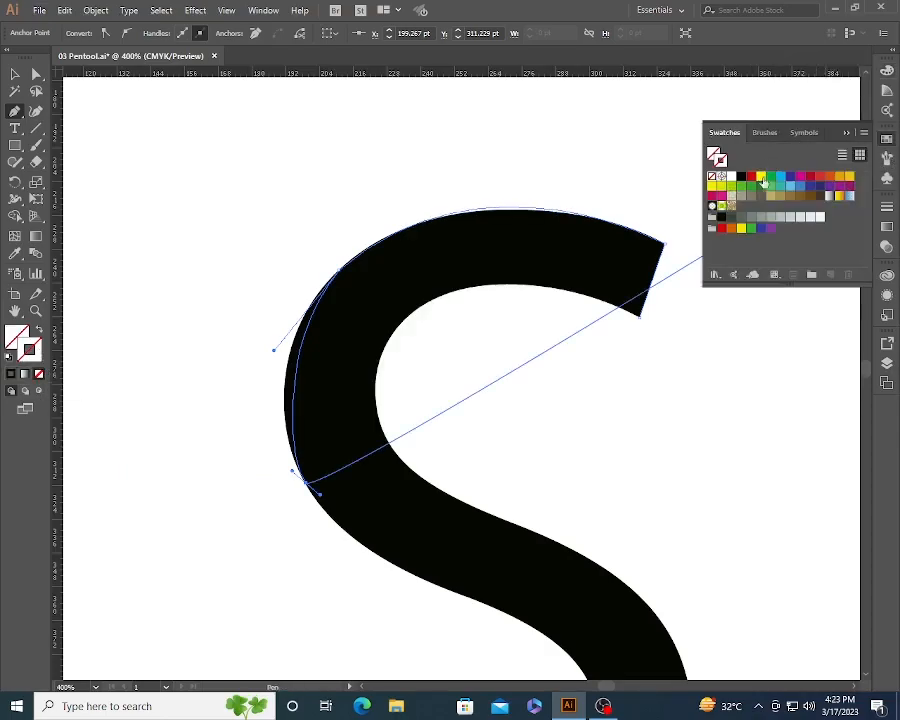
pyautogui.click(800, 178)
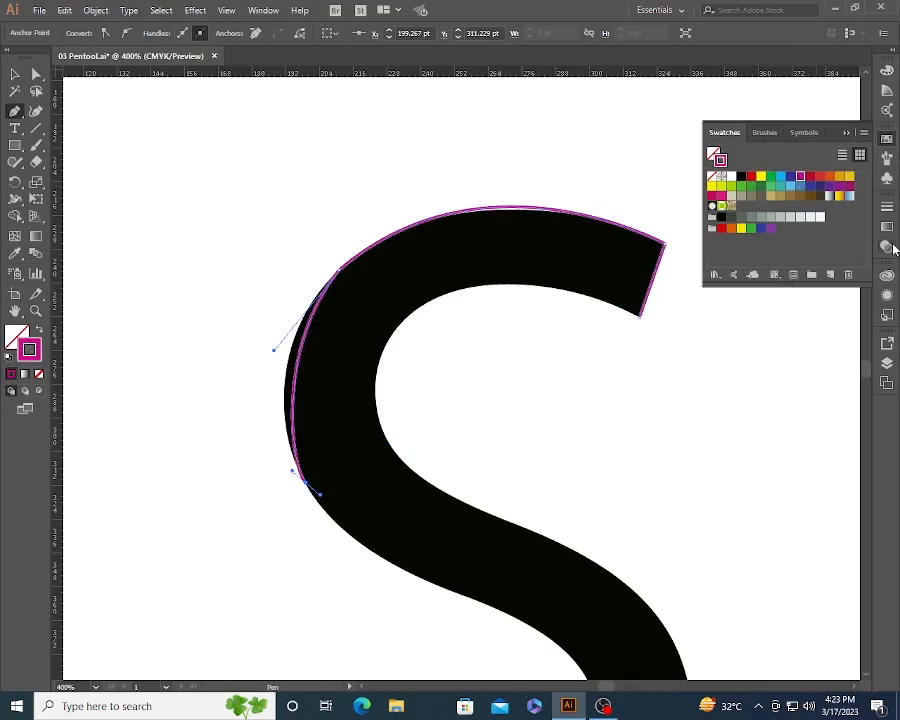
pyautogui.click(887, 206)
pyautogui.click(810, 221)
pyautogui.click(826, 228)
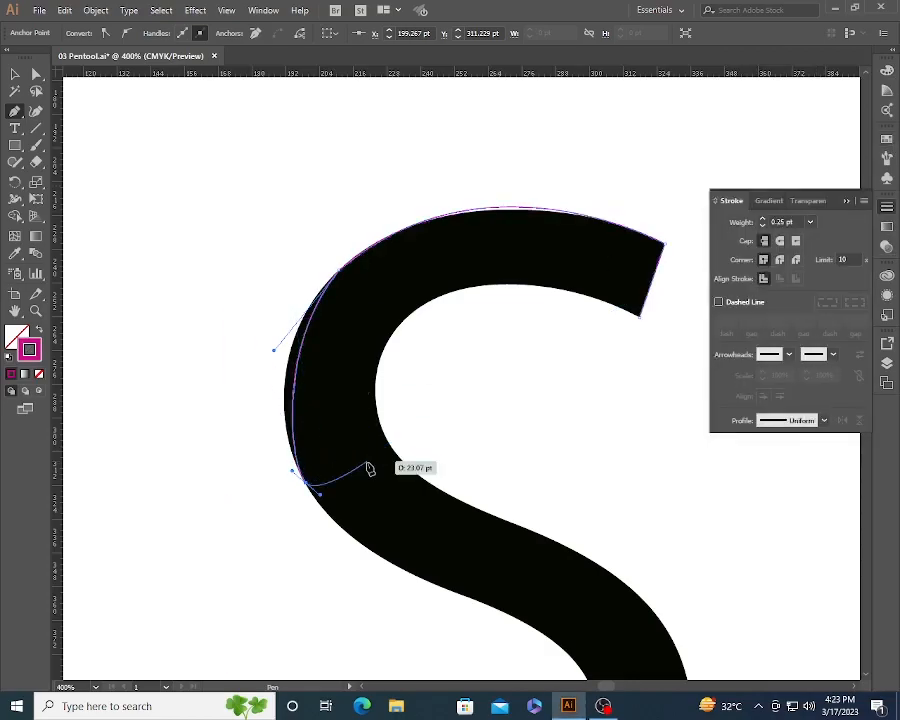
# Step: Adjust the curve on the S's outer left side and extend the path along the lower edge of the letter's diagonal
pyautogui.press('alt')
pyautogui.moveTo(271, 474); pyautogui.dragTo(274, 401)
pyautogui.click(306, 482)
pyautogui.press('space')
pyautogui.moveTo(468, 567); pyautogui.dragTo(310, 480)
# Step: Add a curved anchor on the inner side of the S's lower bowl and stretch its incoming handle to fit the edge
pyautogui.press('space')
pyautogui.moveTo(496, 528); pyautogui.dragTo(356, 370)
pyautogui.moveTo(437, 523); pyautogui.dragTo(436, 555)
pyautogui.moveTo(439, 494); pyautogui.dragTo(442, 412)
# Step: Add an anchor at the lower tip's upper corner and pull the preceding anchor's handle down to follow the inner bowl
pyautogui.press('space')
pyautogui.moveTo(360, 520); pyautogui.dragTo(512, 392)
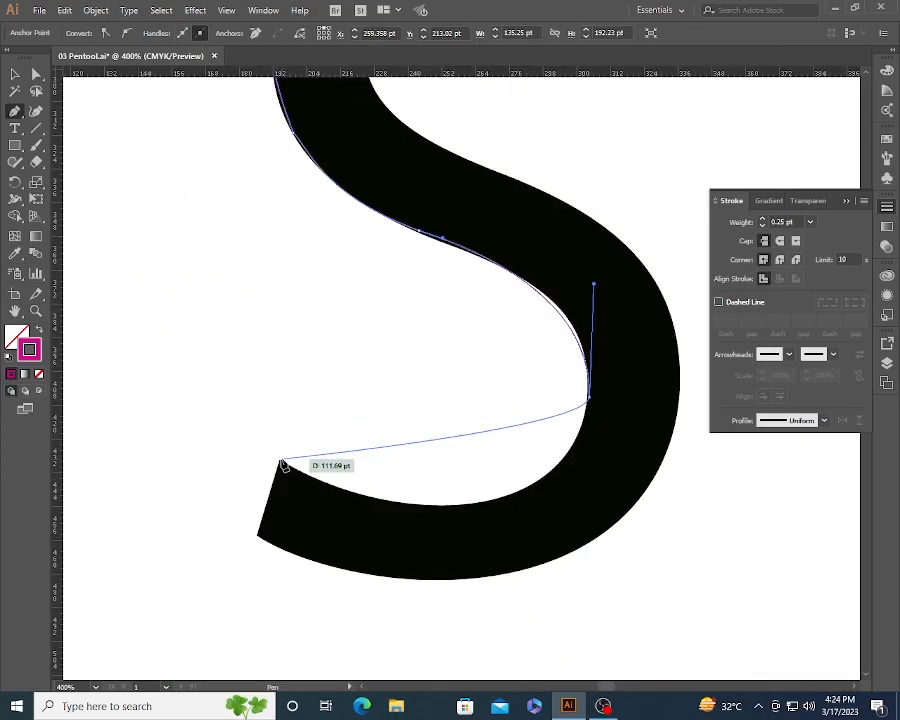
pyautogui.moveTo(282, 463); pyautogui.dragTo(262, 532)
pyautogui.hotkey('ctrl', 'z')
pyautogui.click(281, 461)
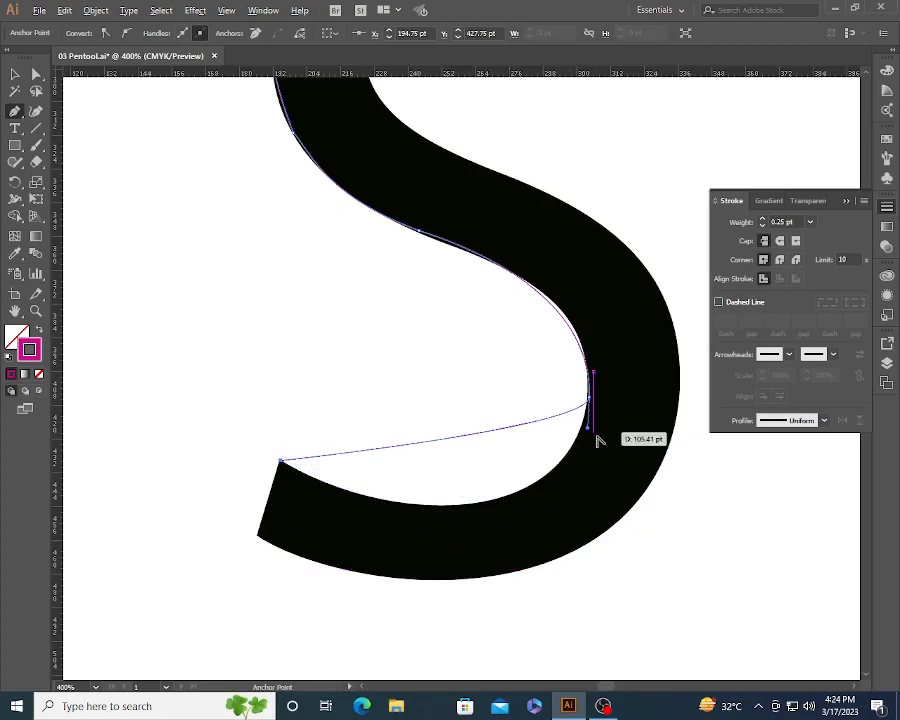
pyautogui.moveTo(586, 427); pyautogui.dragTo(554, 582)
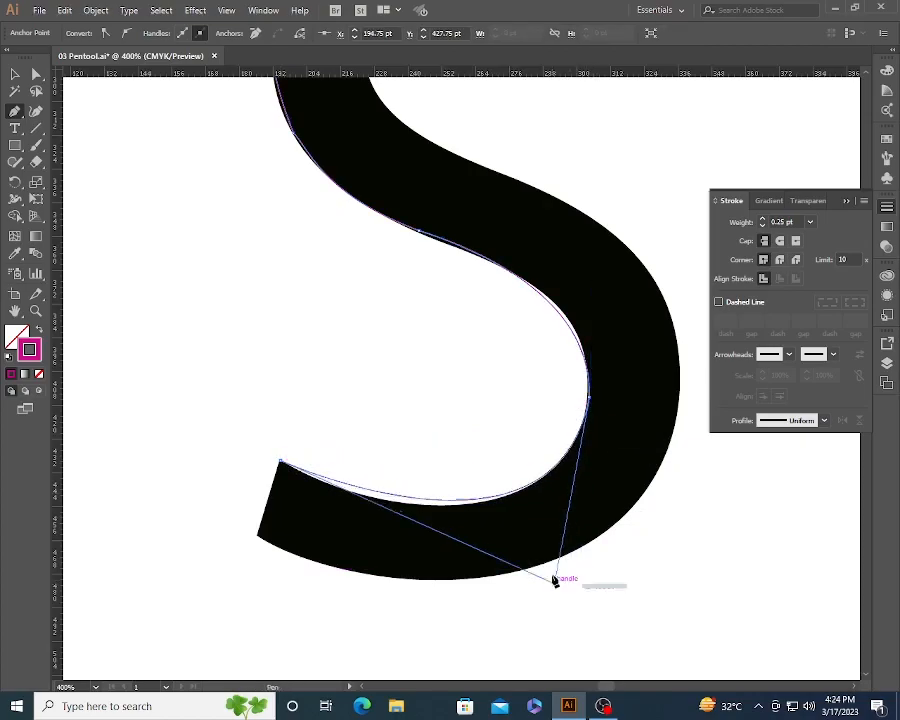
# Step: Trace the lower tip's end edge and continue around the S's bottom and right side up to the upper inner curve
pyautogui.click(258, 534)
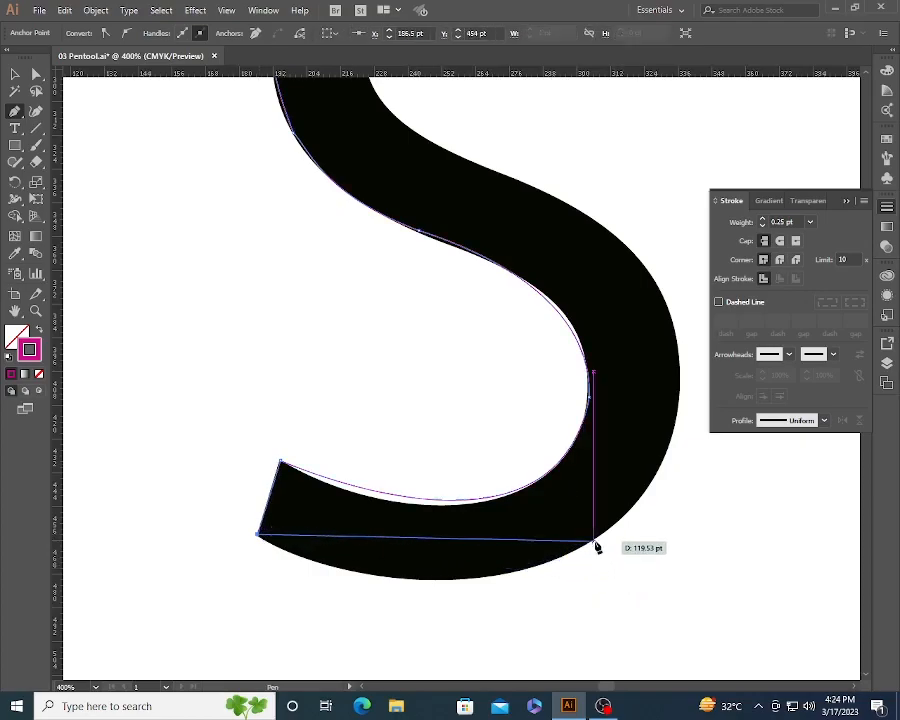
pyautogui.moveTo(594, 540); pyautogui.dragTo(433, 635)
pyautogui.press('space')
pyautogui.moveTo(607, 424); pyautogui.dragTo(550, 475)
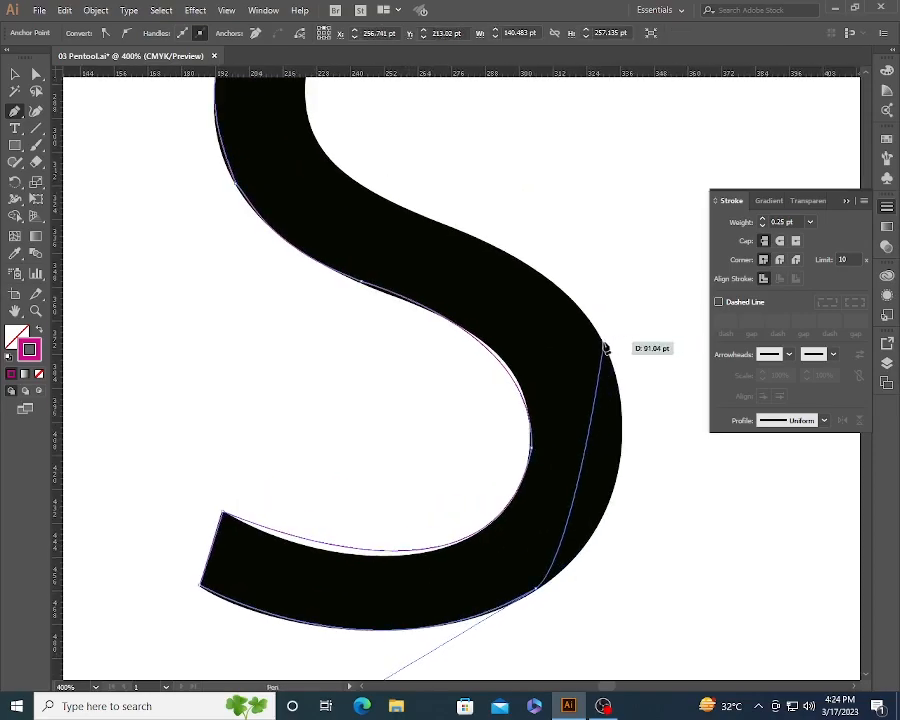
pyautogui.moveTo(360, 175)
pyautogui.mouseDown()
pyautogui.moveTo(341, 203)
pyautogui.moveTo(355, 188)
pyautogui.moveTo(320, 288)
pyautogui.mouseUp()
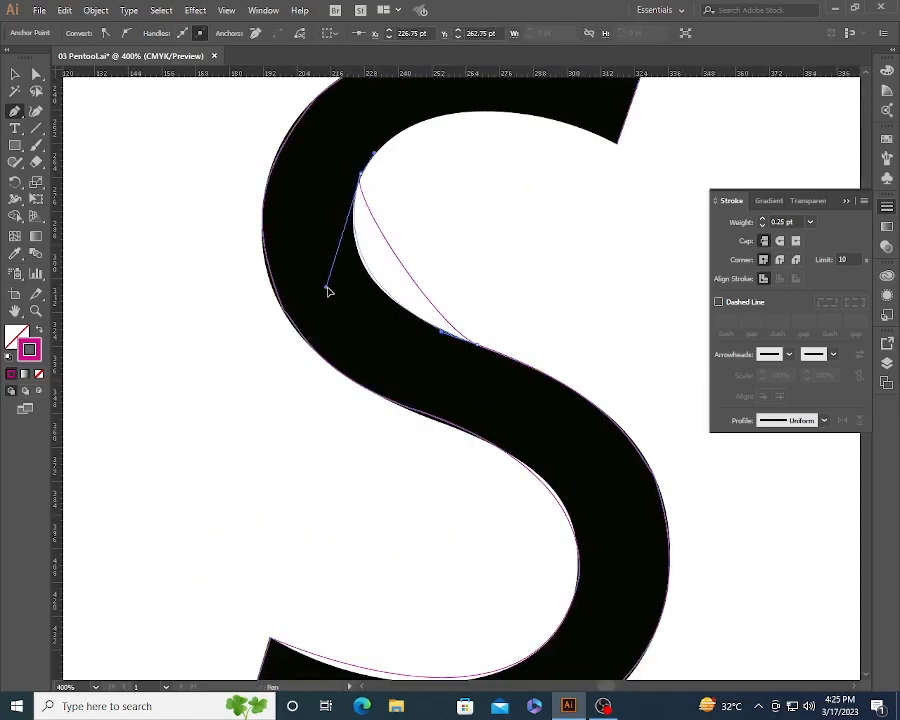
# Step: Close the path at the upper tip's inner corner, fit the last inner curve to the letter and deselect the outline
pyautogui.press('space')
pyautogui.moveTo(337, 195); pyautogui.dragTo(318, 305)
pyautogui.click(598, 261)
pyautogui.moveTo(341, 282); pyautogui.dragTo(419, 162)
pyautogui.keyDown('ctrl'); pyautogui.click(440, 320); pyautogui.keyUp('ctrl')
# Step: Move the traced magenta outline to the right of the black S and deselect it
pyautogui.press('z')
pyautogui.keyDown('alt'); pyautogui.click(422, 368); pyautogui.keyUp('alt')
pyautogui.keyDown('alt'); pyautogui.click(422, 368); pyautogui.keyUp('alt')
pyautogui.keyDown('alt'); pyautogui.click(420, 366); pyautogui.keyUp('alt')
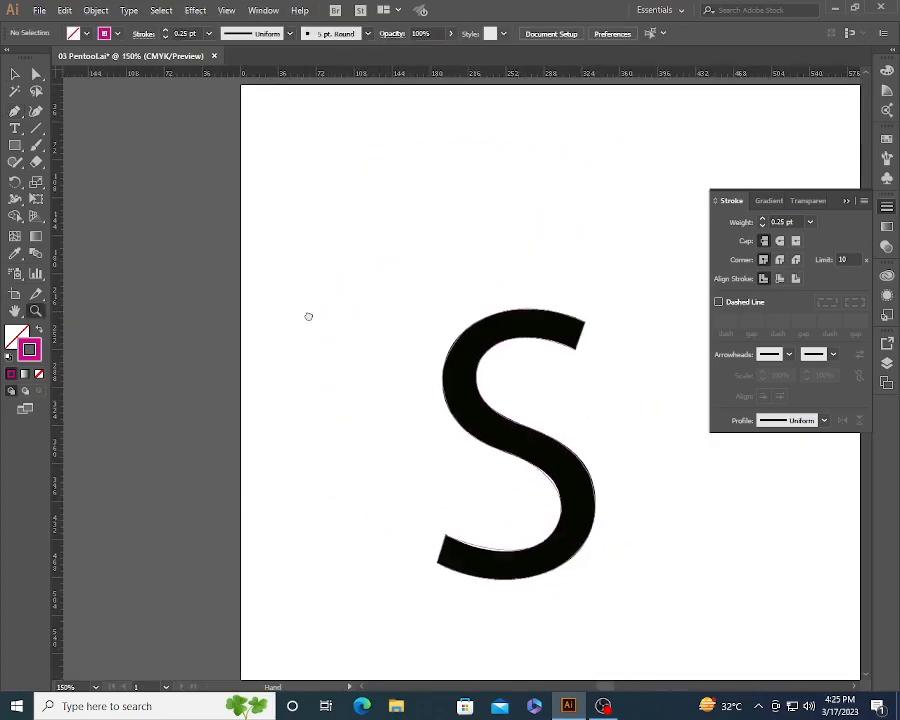
pyautogui.moveTo(380, 352); pyautogui.dragTo(190, 278)
pyautogui.press('v')
pyautogui.moveTo(398, 385); pyautogui.dragTo(602, 383)
pyautogui.click(424, 222)
# Step: Smooth the kink on the traced S's outer left side by adjusting the lower handle of its anchor
pyautogui.press('z')
pyautogui.moveTo(417, 214); pyautogui.dragTo(647, 443)
pyautogui.moveTo(204, 352); pyautogui.dragTo(433, 479)
pyautogui.press('a')
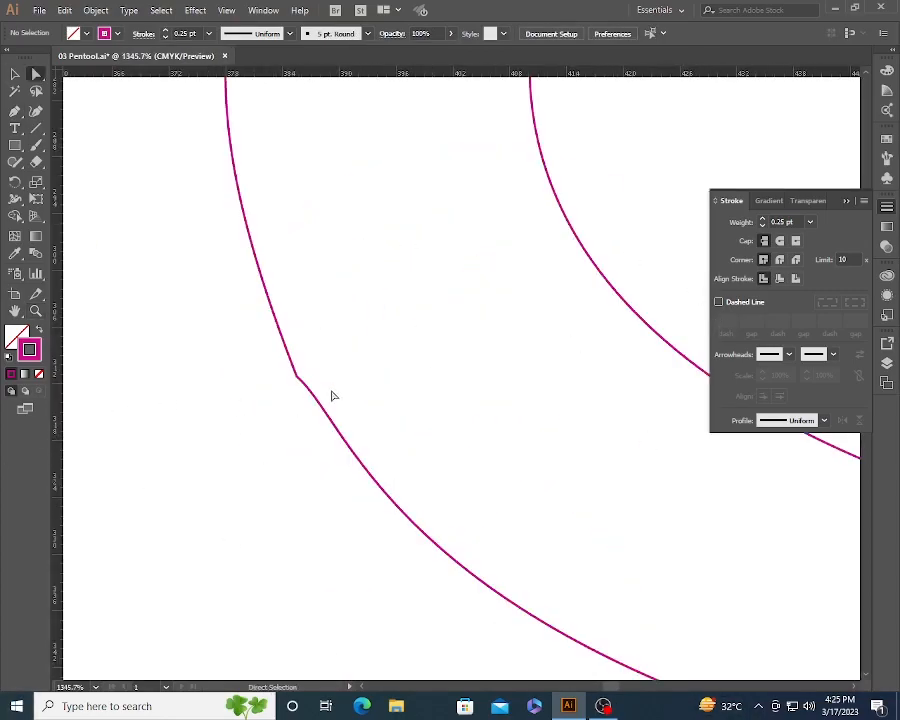
pyautogui.click(300, 380)
pyautogui.moveTo(351, 418); pyautogui.dragTo(344, 440)
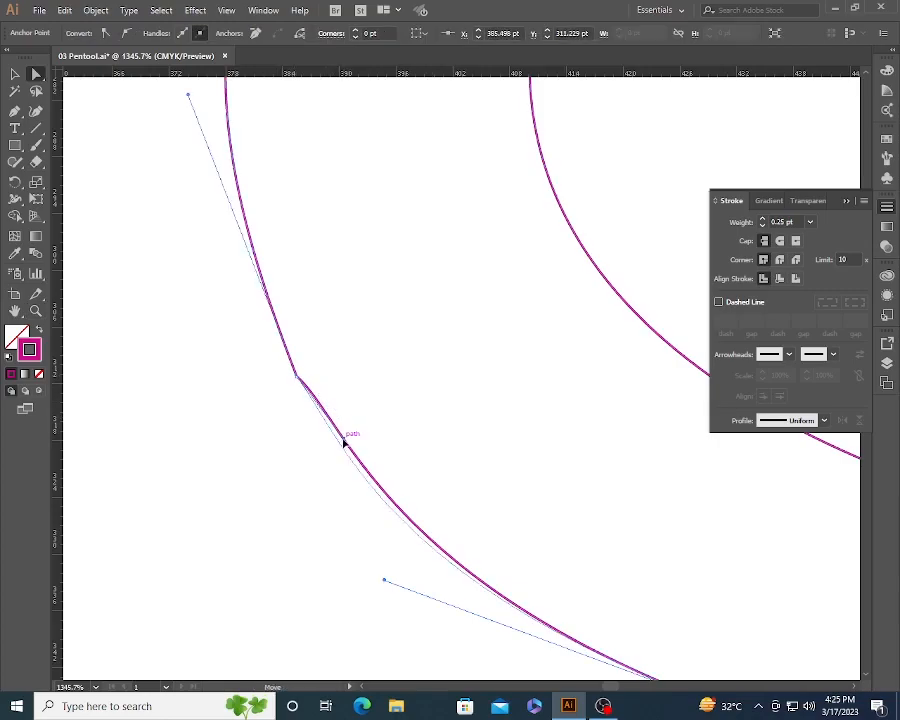
pyautogui.click(242, 434)
pyautogui.moveTo(343, 446); pyautogui.dragTo(338, 455)
pyautogui.click(554, 442)
# Step: Adjust the lower handle of the anchor on the right of the S's inner lower bowl to soften its kink
pyautogui.press('z')
pyautogui.keyDown('alt'); pyautogui.click(552, 446); pyautogui.keyUp('alt')
pyautogui.keyDown('alt'); pyautogui.click(552, 446); pyautogui.keyUp('alt')
pyautogui.moveTo(560, 600); pyautogui.dragTo(375, 311)
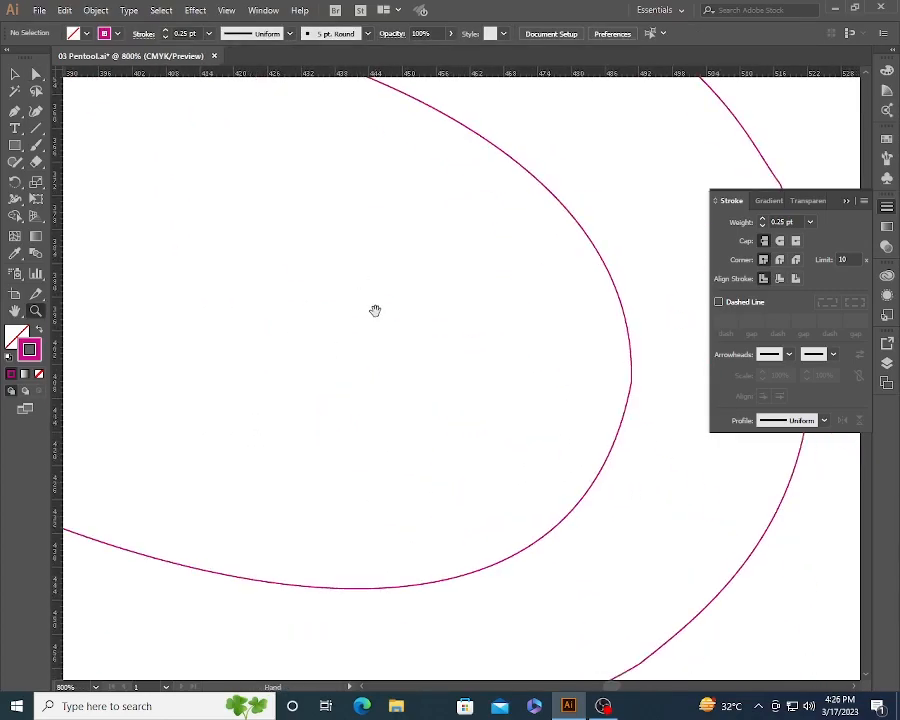
pyautogui.press('a')
pyautogui.click(632, 383)
pyautogui.moveTo(605, 419); pyautogui.dragTo(583, 323)
pyautogui.press('z')
pyautogui.keyDown('alt'); pyautogui.click(357, 364); pyautogui.keyUp('alt')
pyautogui.keyDown('alt'); pyautogui.click(357, 364); pyautogui.keyUp('alt')
pyautogui.moveTo(359, 364); pyautogui.dragTo(371, 348)
pyautogui.press('a')
pyautogui.moveTo(454, 496)
pyautogui.mouseDown()
pyautogui.moveTo(446, 491)
pyautogui.moveTo(452, 502)
pyautogui.mouseUp()
pyautogui.click(544, 462)
# Step: Realign the upper handle of the anchor on the S's outer right side and deselect the outline
pyautogui.press('space')
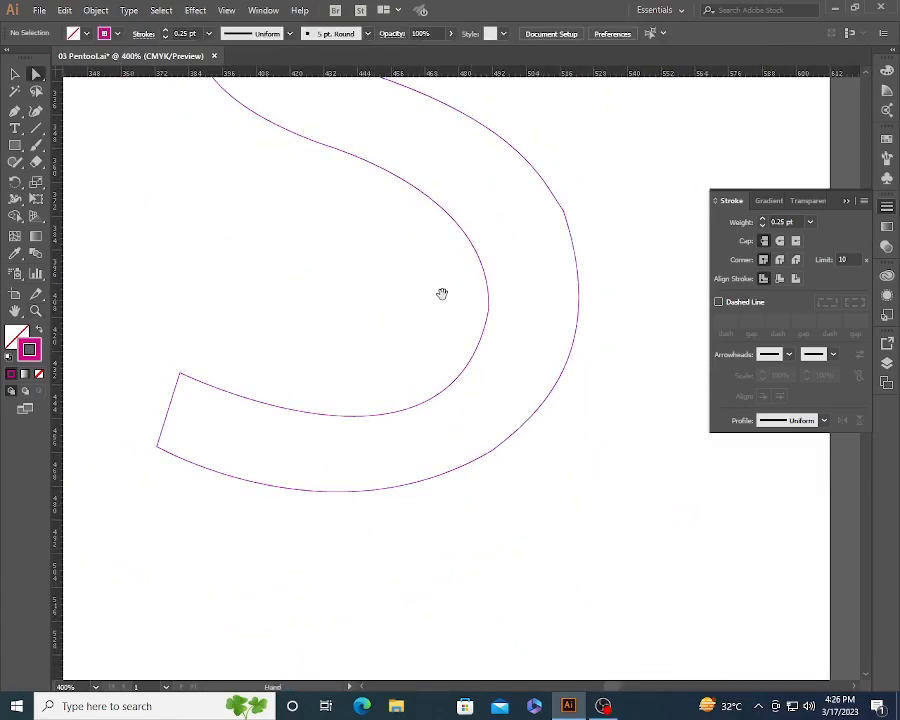
pyautogui.moveTo(421, 299); pyautogui.dragTo(414, 474)
pyautogui.click(553, 390)
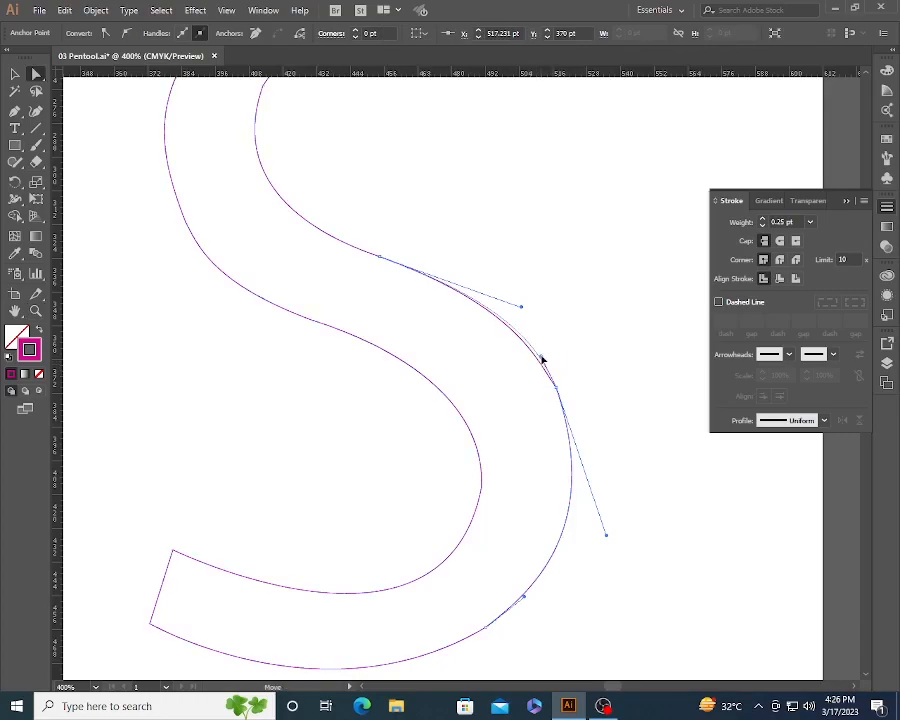
pyautogui.moveTo(542, 360); pyautogui.dragTo(541, 357)
pyautogui.click(581, 364)
# Step: Refine the lower handle of the anchor on the left of the S's inner upper curve, then deselect the outline
pyautogui.press('space')
pyautogui.moveTo(370, 170); pyautogui.dragTo(411, 394)
pyautogui.click(315, 294)
pyautogui.click(304, 309)
pyautogui.moveTo(264, 423); pyautogui.dragTo(267, 428)
pyautogui.click(379, 370)
pyautogui.hotkey('ctrl', 'space')
pyautogui.moveTo(273, 301); pyautogui.dragTo(374, 286)
pyautogui.click(401, 318)
pyautogui.click(397, 328)
pyautogui.hotkey('ctrl', 'alt', 'space')
pyautogui.click(470, 308)
pyautogui.moveTo(278, 645); pyautogui.dragTo(262, 548)
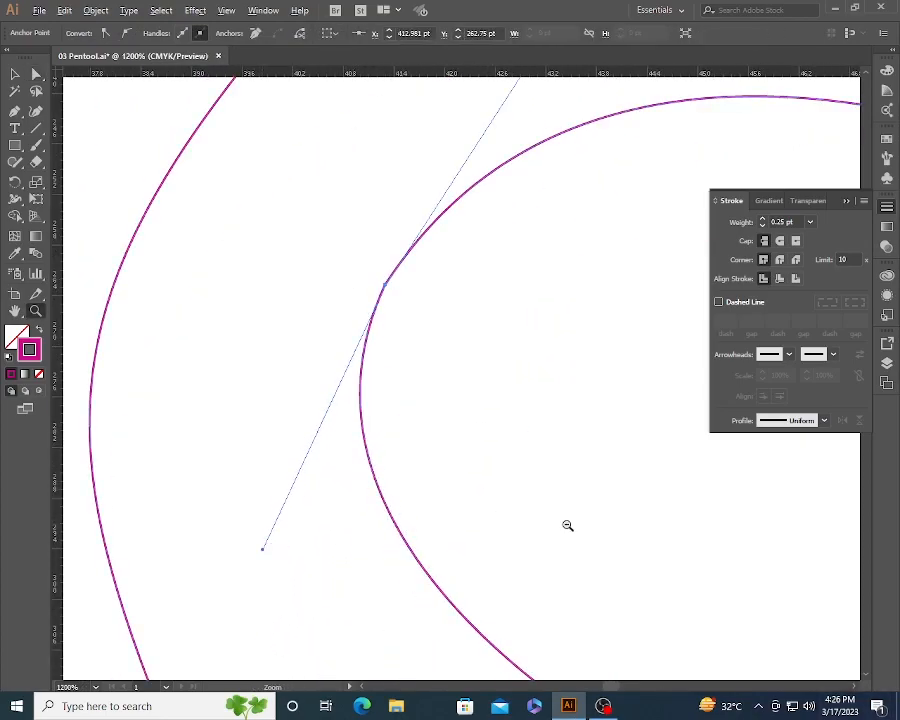
pyautogui.tripleClick(569, 525)
pyautogui.click(412, 279)
# Step: Examine the whole refined outline next to the black S
pyautogui.press('space')
pyautogui.moveTo(410, 280); pyautogui.dragTo(410, 477)
pyautogui.hotkey('ctrl', 'alt', 'space')
pyautogui.click(417, 382)
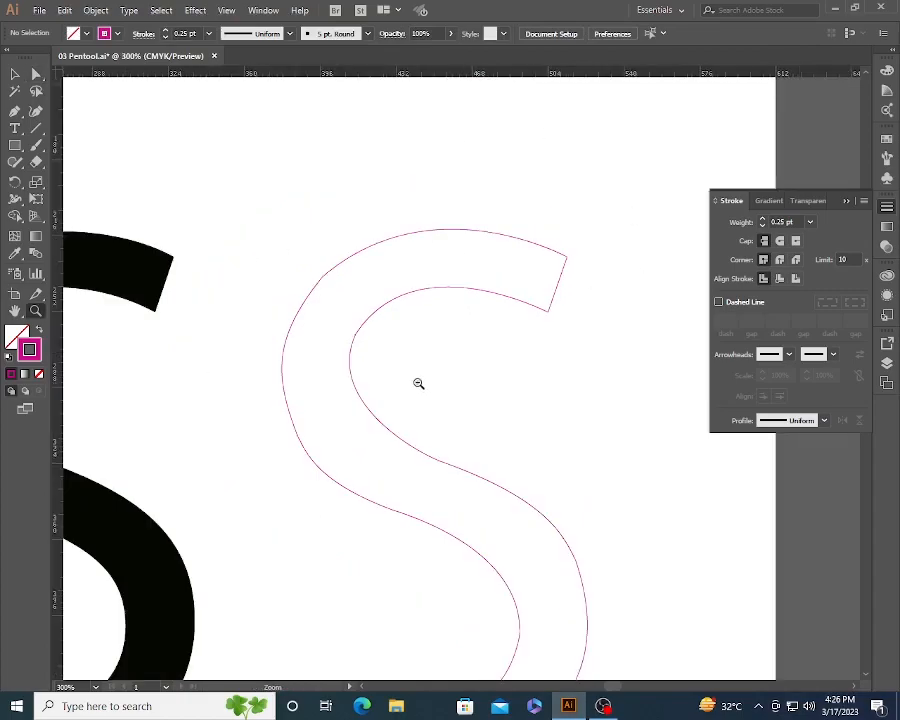
pyautogui.doubleClick(418, 384)
pyautogui.click(437, 418)
pyautogui.hotkey('ctrl', '-')
pyautogui.hotkey('ctrl', '-')
pyautogui.press('t')
pyautogui.click(403, 497)
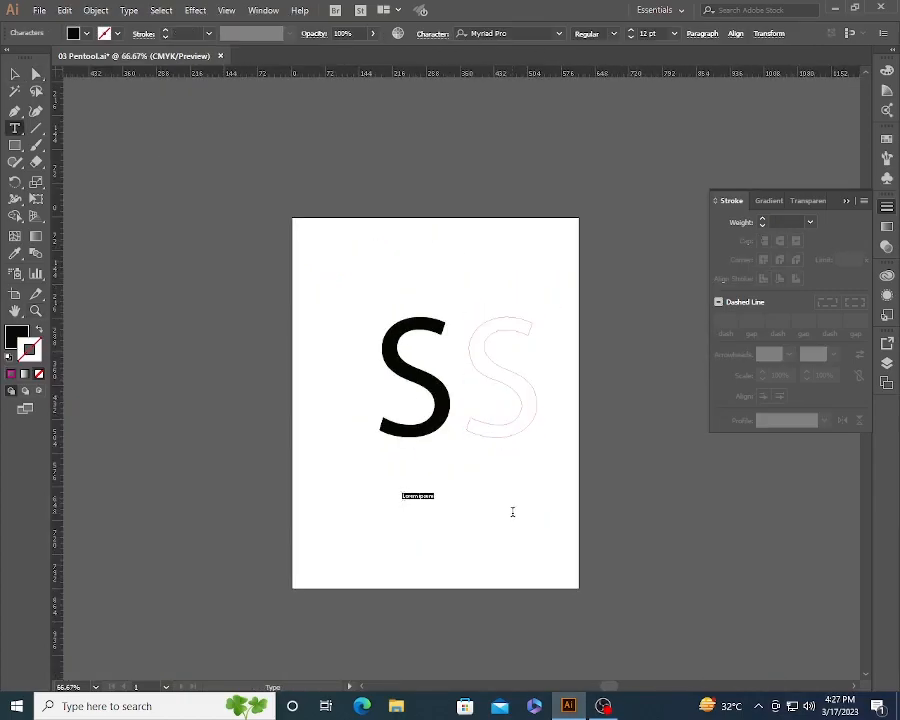
pyautogui.press('Escape')
pyautogui.click(96, 10)
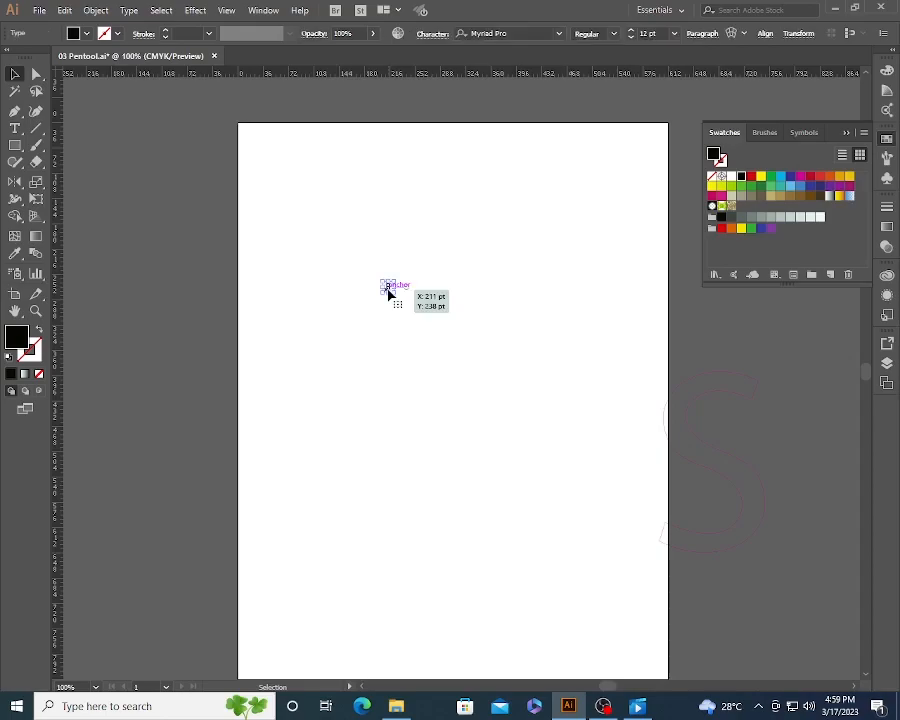
# Step: Place the letter B as text enlarged to about 376 pt and lock it on the artboard
pyautogui.press('t')
pyautogui.click(399, 302)
pyautogui.write('B')
pyautogui.press('Escape')
pyautogui.click(401, 302)
pyautogui.moveTo(405, 306); pyautogui.dragTo(444, 386)
pyautogui.click(96, 10)
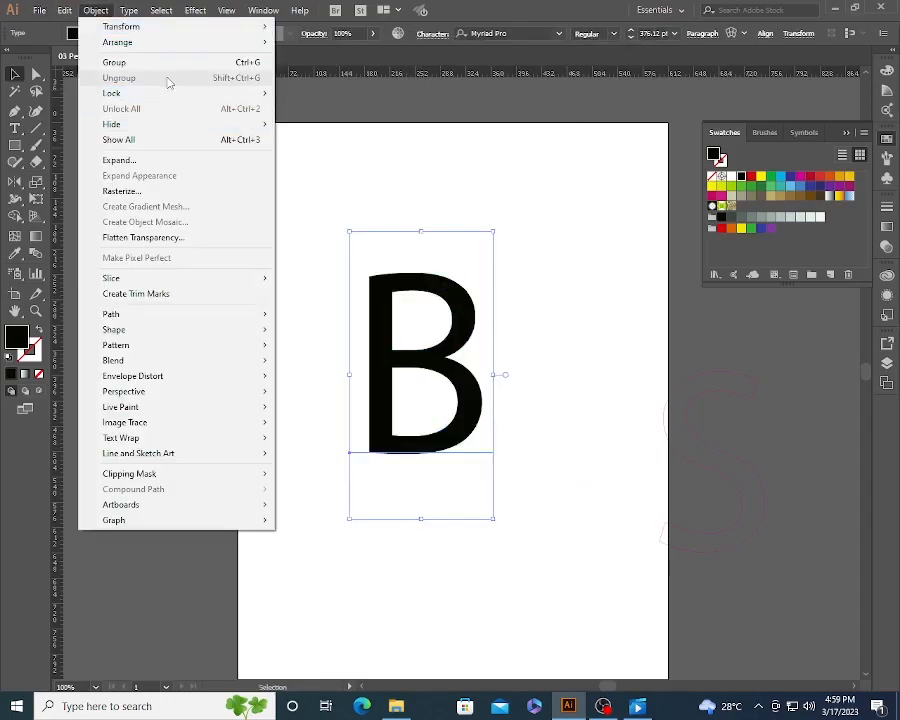
pyautogui.click(310, 93)
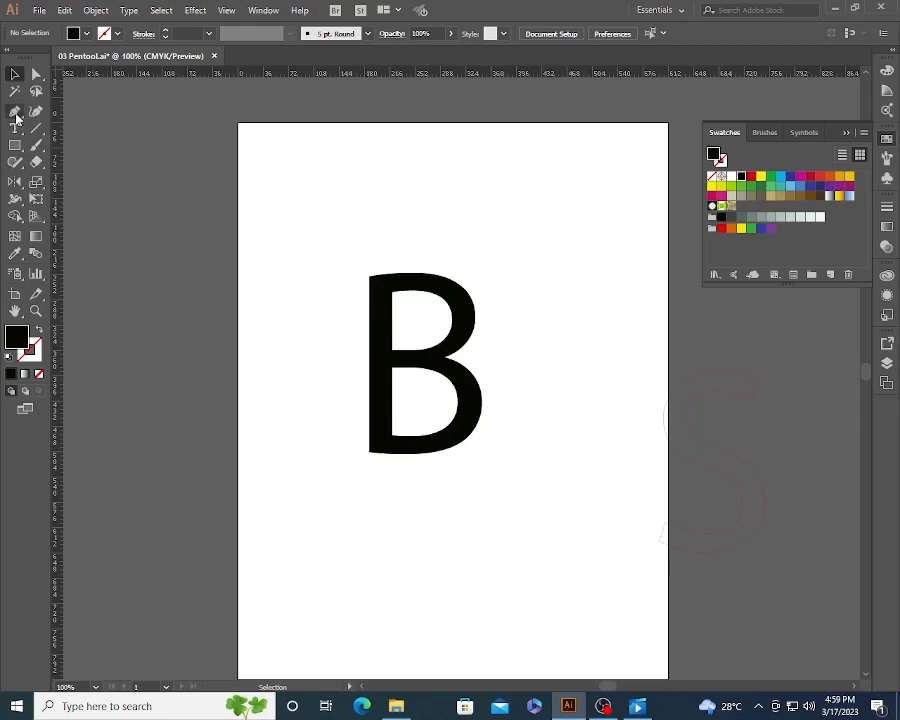
# Step: Set up the Pen tool with no fill and a magenta stroke of 0.25 pt
pyautogui.click(39, 374)
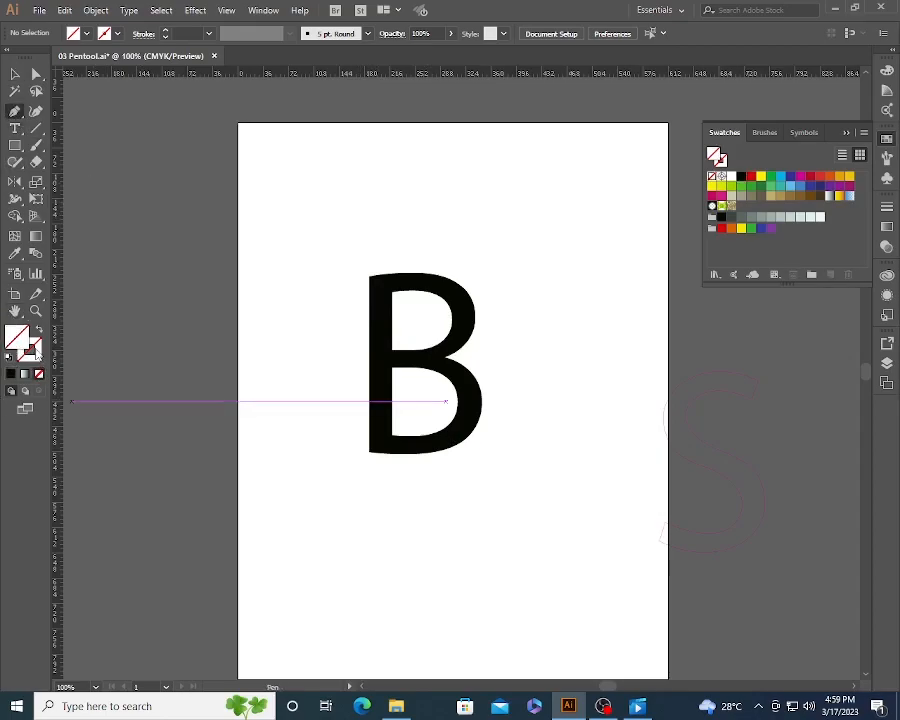
pyautogui.click(886, 139)
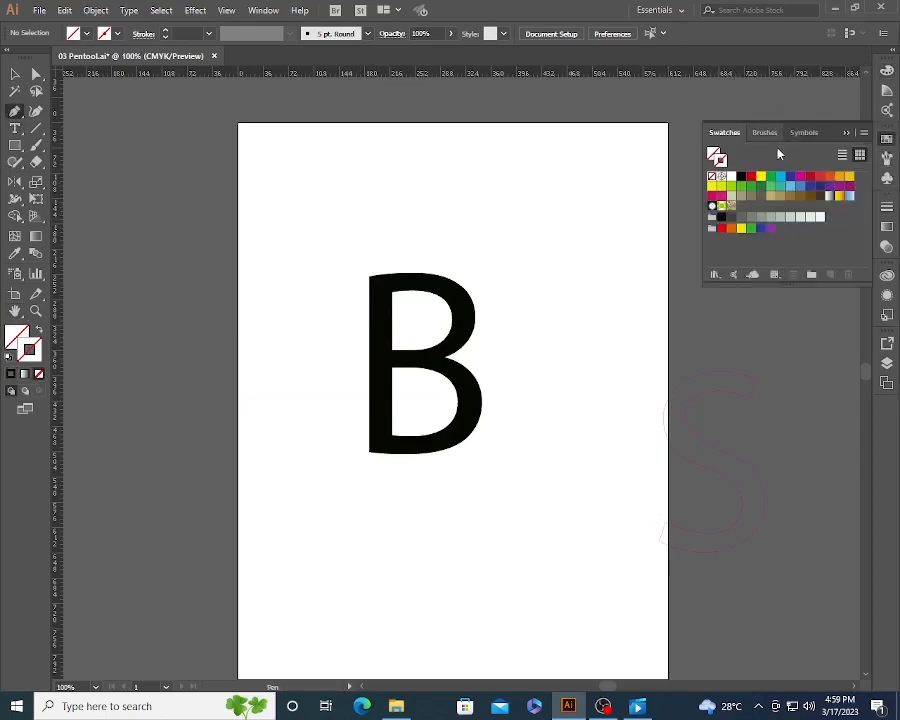
pyautogui.click(802, 183)
pyautogui.click(886, 206)
pyautogui.click(810, 222)
pyautogui.click(825, 234)
# Step: Trace straight segments down the B's stem, along its base and up the lower bowl to the notch between the bowls
pyautogui.keyDown('ctrl'); pyautogui.click(397, 282); pyautogui.keyUp('ctrl')
pyautogui.keyDown('ctrl'); pyautogui.click(397, 283); pyautogui.keyUp('ctrl')
pyautogui.moveTo(444, 467); pyautogui.dragTo(307, 241)
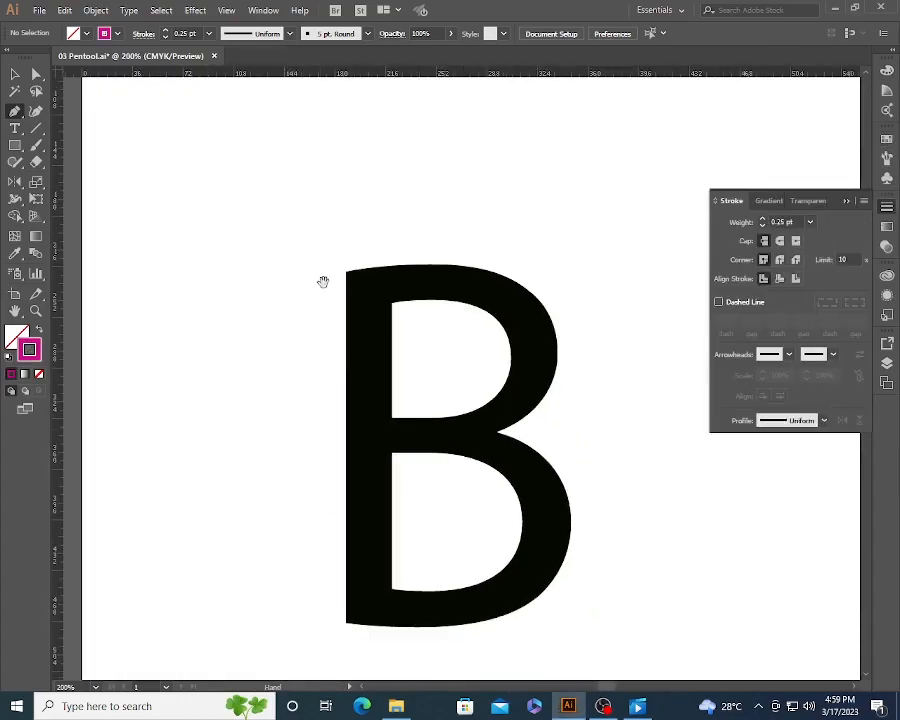
pyautogui.keyDown('ctrl'); pyautogui.click(360, 310); pyautogui.keyUp('ctrl')
pyautogui.moveTo(375, 358); pyautogui.dragTo(216, 155)
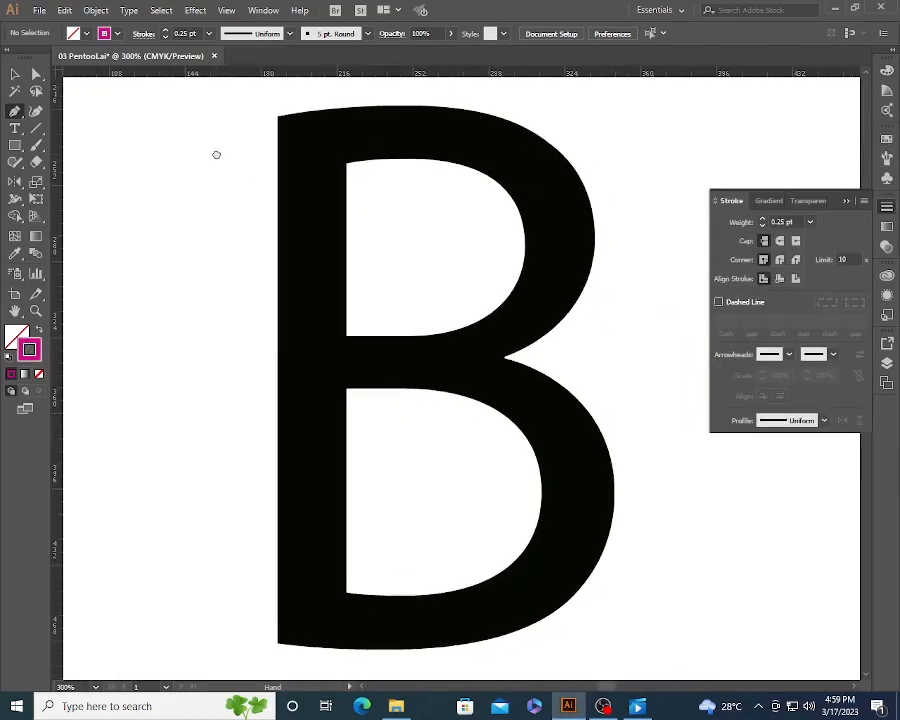
pyautogui.click(281, 120)
pyautogui.scroll(-1, 326, 458)
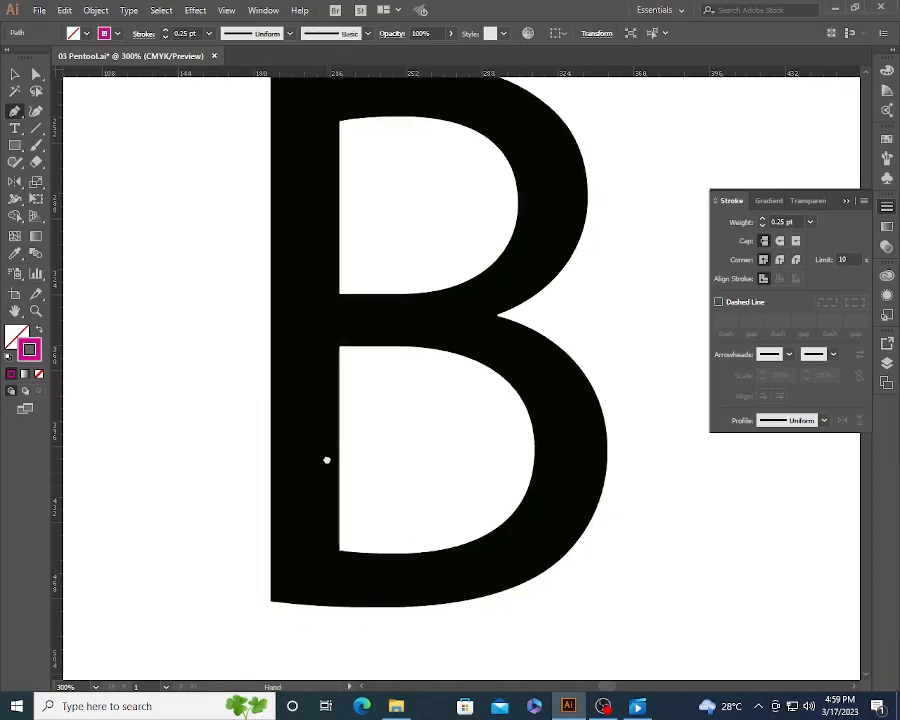
pyautogui.click(270, 597)
pyautogui.click(493, 595)
pyautogui.click(604, 426)
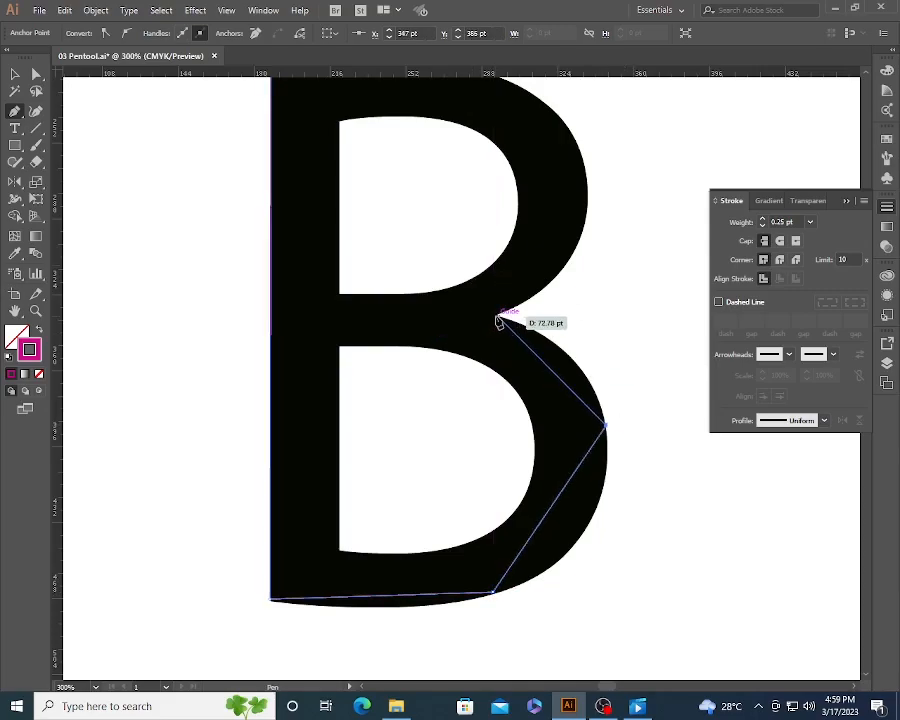
pyautogui.click(498, 320)
# Step: Continue the straight outline around the B's upper bowl, close it at the stem's top corner and deselect it
pyautogui.scroll(3, 498, 320)
pyautogui.click(576, 320)
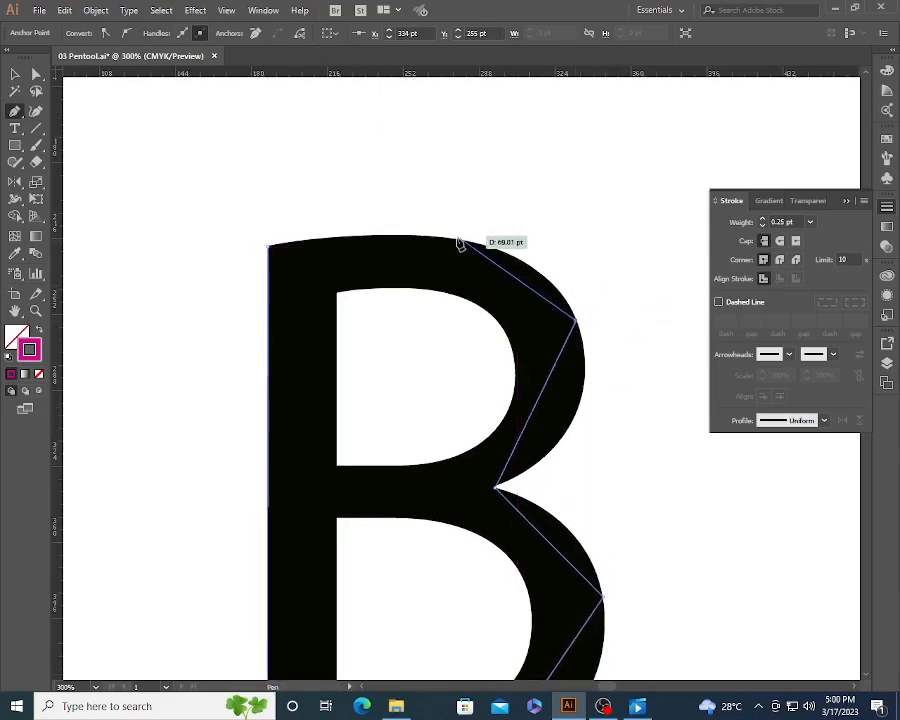
pyautogui.moveTo(430, 238); pyautogui.dragTo(129, 237)
pyautogui.click(268, 245)
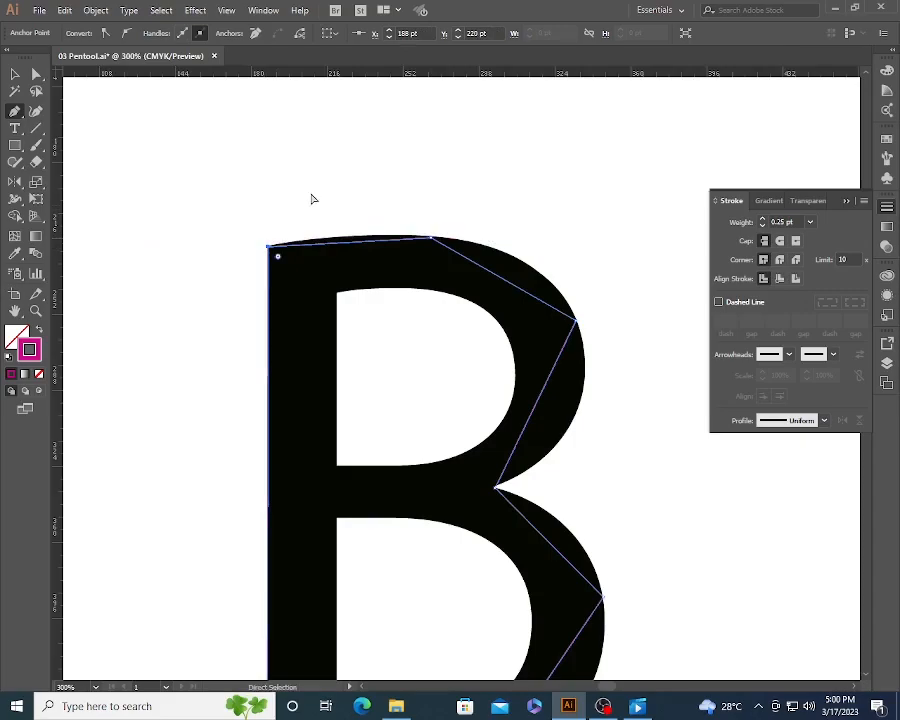
pyautogui.keyDown('ctrl'); pyautogui.click(312, 199); pyautogui.keyUp('ctrl')
# Step: Convert the two outer anchors of the B's upper bowl to smooth points
pyautogui.press('z')
pyautogui.keyDown('alt'); pyautogui.click(489, 320); pyautogui.keyUp('alt')
pyautogui.keyDown('alt'); pyautogui.click(489, 320); pyautogui.keyUp('alt')
pyautogui.moveTo(375, 463); pyautogui.dragTo(345, 352)
pyautogui.moveTo(273, 239); pyautogui.dragTo(525, 585)
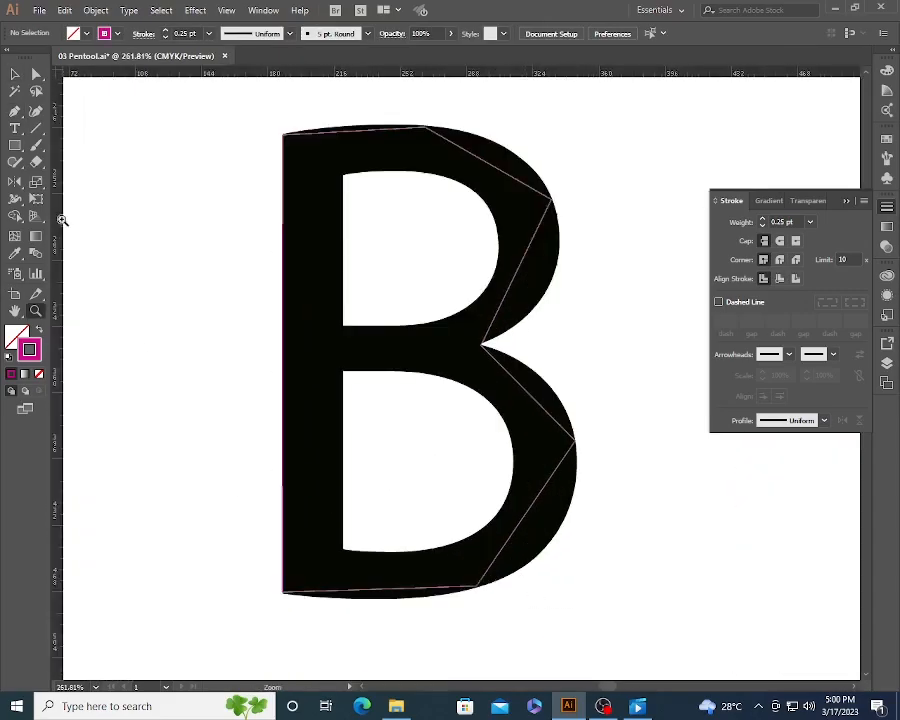
pyautogui.moveTo(398, 105); pyautogui.dragTo(643, 257)
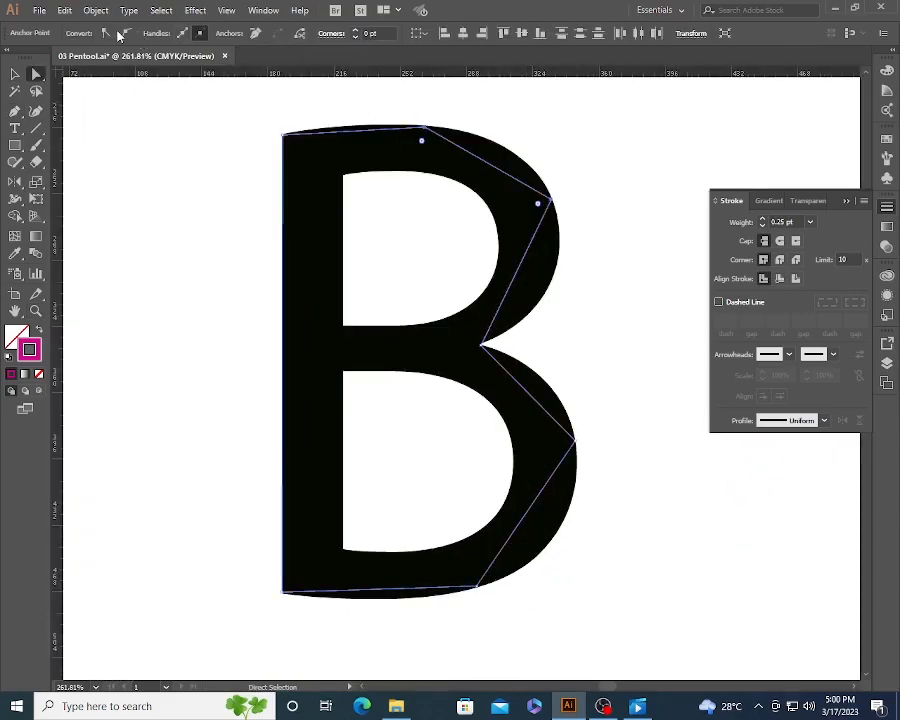
pyautogui.click(127, 36)
# Step: Select the outline's anchor at the top outer corner of the B's stem and hide the interface panels
pyautogui.click(496, 175)
pyautogui.moveTo(496, 175); pyautogui.dragTo(508, 259)
pyautogui.press('z')
pyautogui.moveTo(264, 161); pyautogui.dragTo(622, 347)
pyautogui.press('z')
pyautogui.moveTo(91, 258); pyautogui.dragTo(265, 382)
pyautogui.press('a')
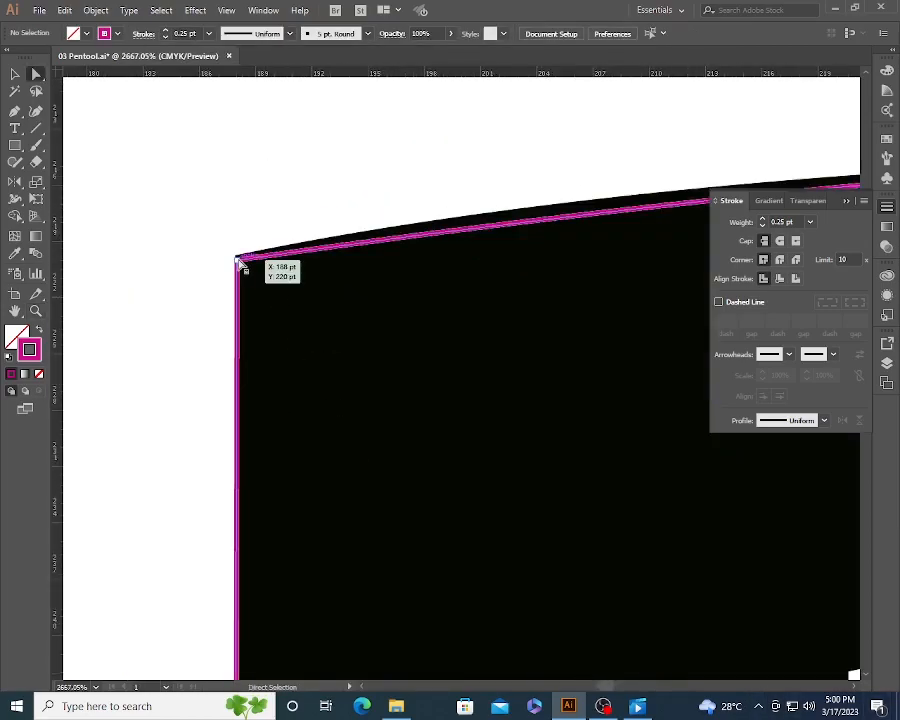
pyautogui.click(237, 258)
pyautogui.press('z')
pyautogui.keyDown('alt'); pyautogui.click(571, 295); pyautogui.keyUp('alt')
pyautogui.keyDown('alt'); pyautogui.click(571, 295); pyautogui.keyUp('alt')
pyautogui.keyDown('alt'); pyautogui.click(571, 295); pyautogui.keyUp('alt')
pyautogui.press('Tab')
pyautogui.press('Tab')
pyautogui.press('Tab')
pyautogui.moveTo(571, 375); pyautogui.dragTo(498, 374)
# Step: Lengthen the facing handles of the upper bowl's two smooth anchors to follow the B's shoulder curve
pyautogui.press('z')
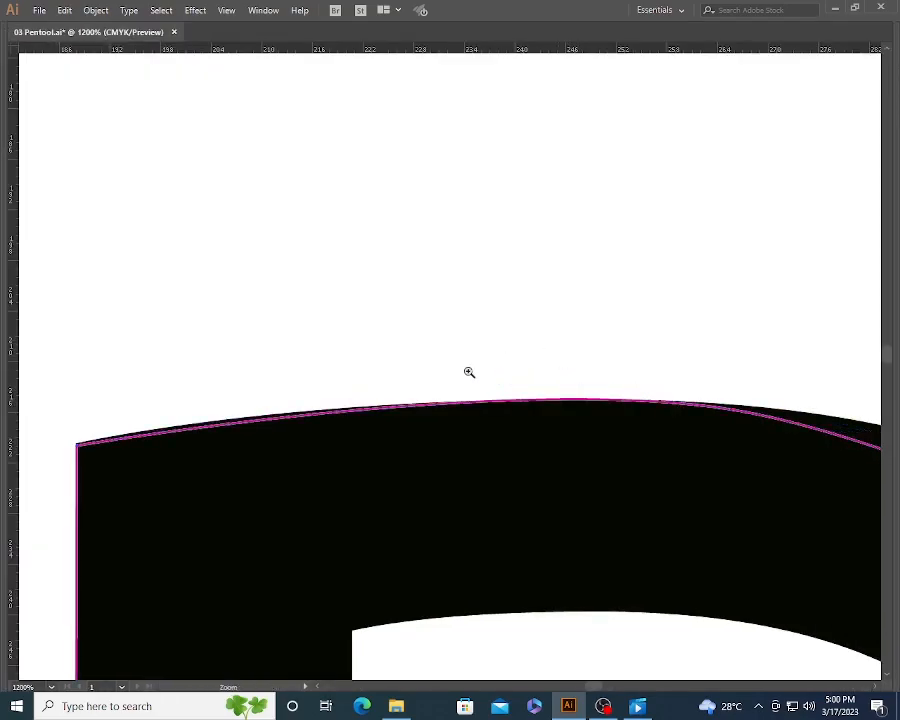
pyautogui.keyDown('alt'); pyautogui.click(703, 439); pyautogui.keyUp('alt')
pyautogui.moveTo(703, 439); pyautogui.dragTo(591, 357)
pyautogui.moveTo(711, 381); pyautogui.dragTo(634, 278)
pyautogui.moveTo(464, 281); pyautogui.dragTo(521, 251)
pyautogui.hotkey('ctrl', 'z')
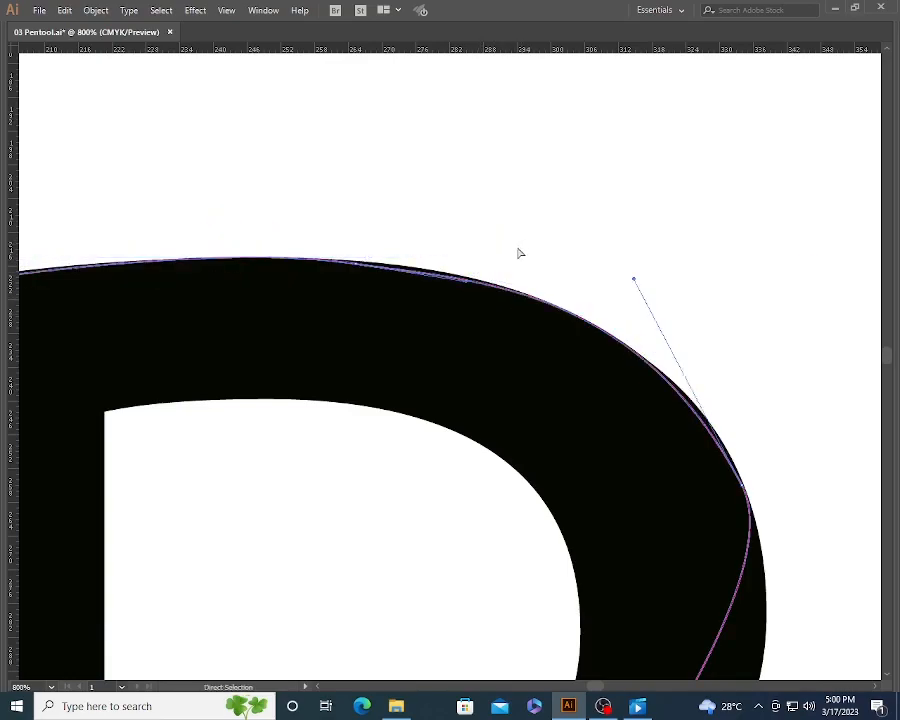
pyautogui.moveTo(468, 280); pyautogui.dragTo(481, 275)
pyautogui.click(449, 226)
# Step: Move the B's top anchor about 2 pt right and 0.5 pt up, and readjust the shoulder curve's handles
pyautogui.moveTo(357, 268); pyautogui.dragTo(368, 263)
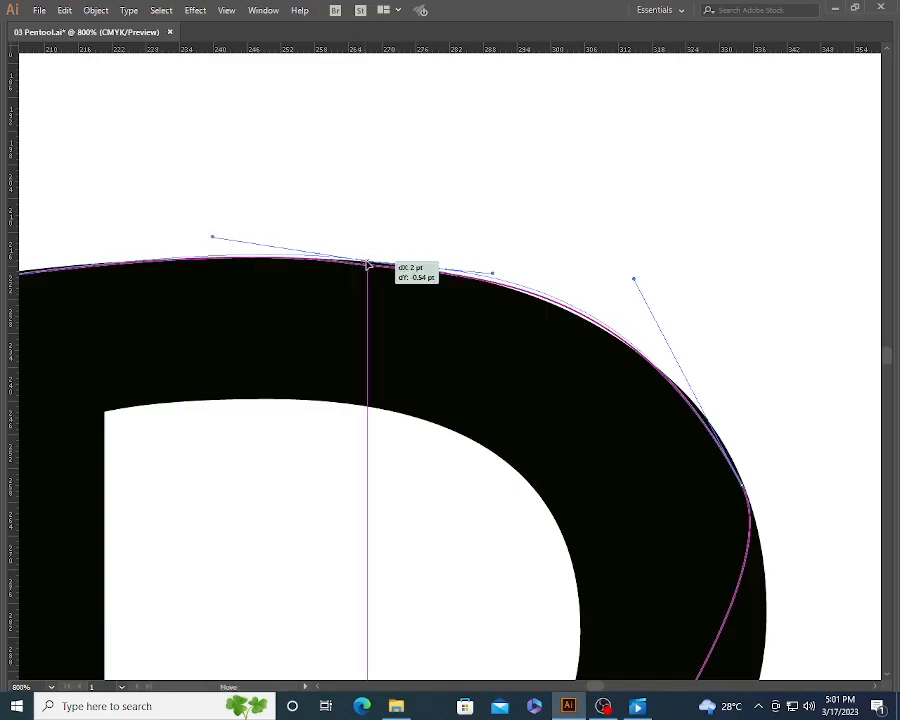
pyautogui.click(386, 235)
pyautogui.moveTo(491, 275); pyautogui.dragTo(499, 287)
pyautogui.click(518, 249)
pyautogui.moveTo(634, 282); pyautogui.dragTo(629, 292)
pyautogui.click(642, 268)
# Step: Pull the lower handle of the upper bowl's right anchor down and outward to fit the curve to the notch
pyautogui.moveTo(553, 665); pyautogui.dragTo(486, 404)
pyautogui.moveTo(647, 243); pyautogui.dragTo(647, 310)
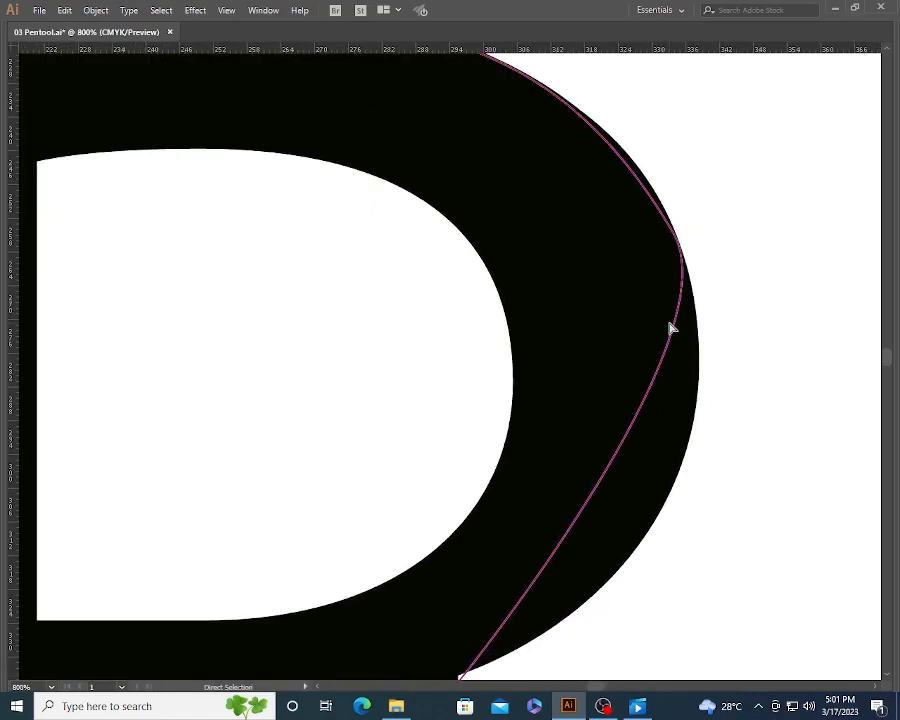
pyautogui.click(679, 240)
pyautogui.moveTo(727, 333); pyautogui.dragTo(790, 566)
pyautogui.click(770, 500)
pyautogui.moveTo(443, 678); pyautogui.dragTo(459, 346)
pyautogui.moveTo(793, 236)
pyautogui.mouseDown()
pyautogui.moveTo(796, 260)
pyautogui.moveTo(788, 249)
pyautogui.mouseUp()
pyautogui.click(655, 150)
pyautogui.click(780, 302)
# Step: Convert the two outer anchors of the B's lower bowl to smooth points and deselect the outline
pyautogui.moveTo(478, 557); pyautogui.dragTo(449, 380)
pyautogui.click(724, 467)
pyautogui.keyDown('ctrl'); pyautogui.keyDown('alt'); pyautogui.click(653, 483); pyautogui.keyUp('alt'); pyautogui.keyUp('ctrl')
pyautogui.keyDown('ctrl'); pyautogui.keyDown('alt'); pyautogui.click(653, 483); pyautogui.keyUp('alt'); pyautogui.keyUp('ctrl')
pyautogui.moveTo(217, 469); pyautogui.dragTo(363, 508)
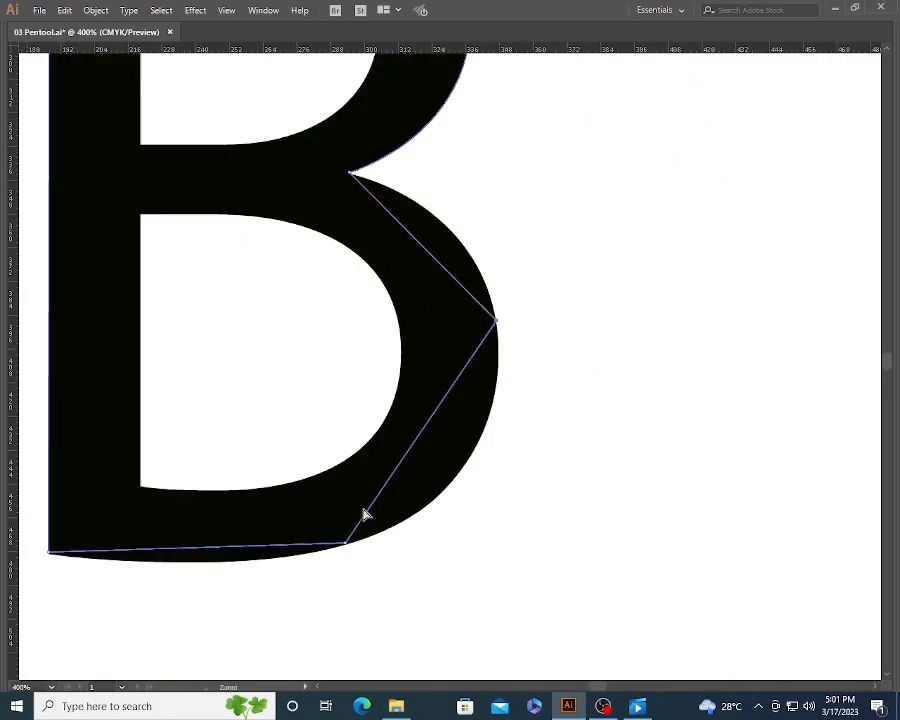
pyautogui.press('Tab')
pyautogui.click(130, 36)
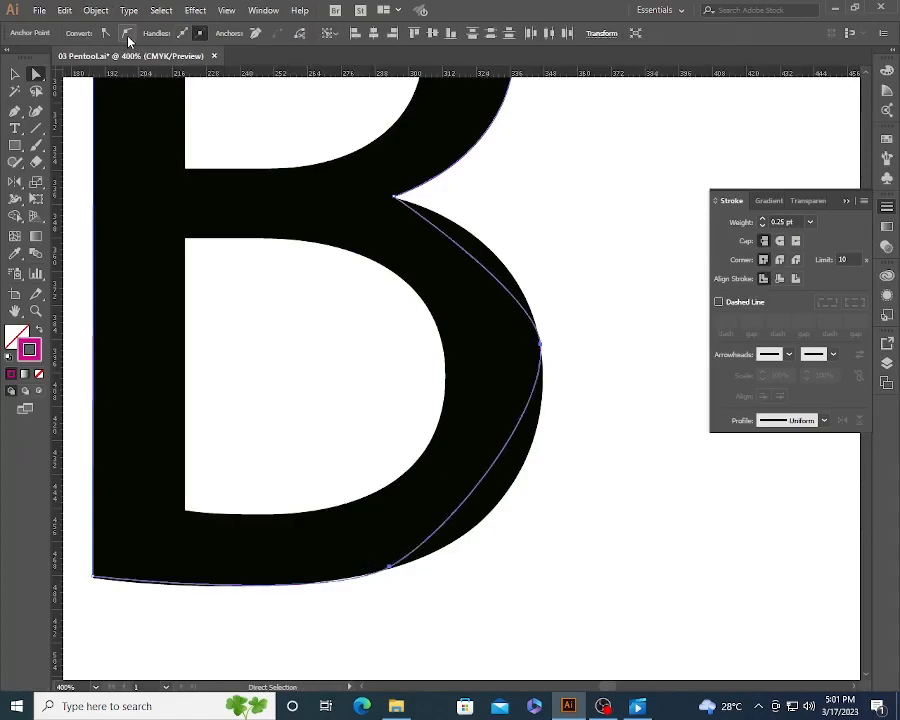
pyautogui.hotkey('ctrl', 'shift', 'a')
# Step: Pull the upper handle of the lower bowl's right anchor upward to fit the curve below the notch
pyautogui.moveTo(391, 257); pyautogui.dragTo(604, 428)
pyautogui.press('Tab')
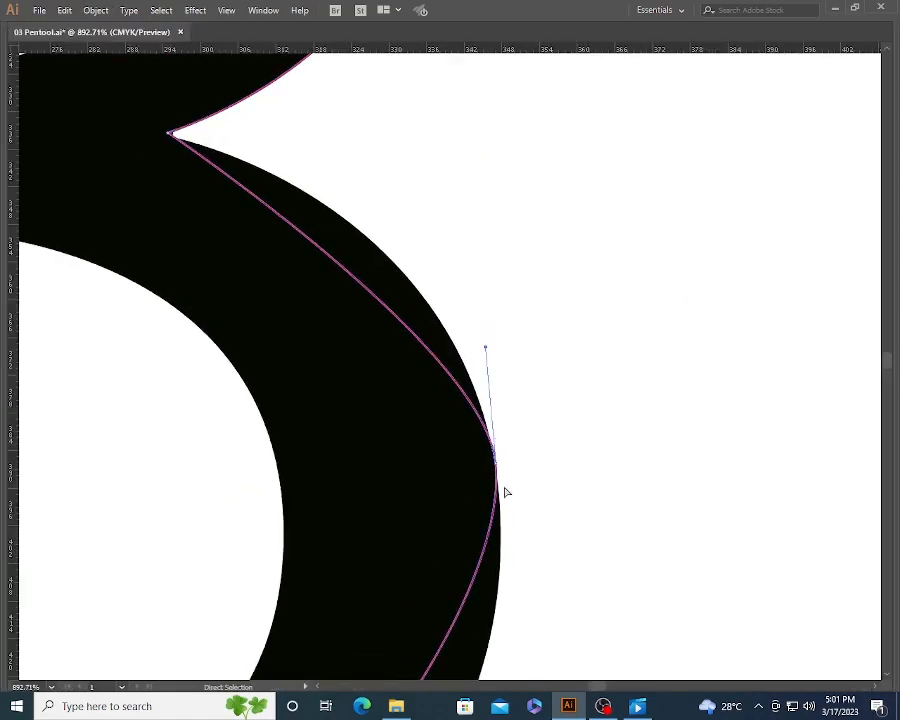
pyautogui.moveTo(487, 352); pyautogui.dragTo(452, 195)
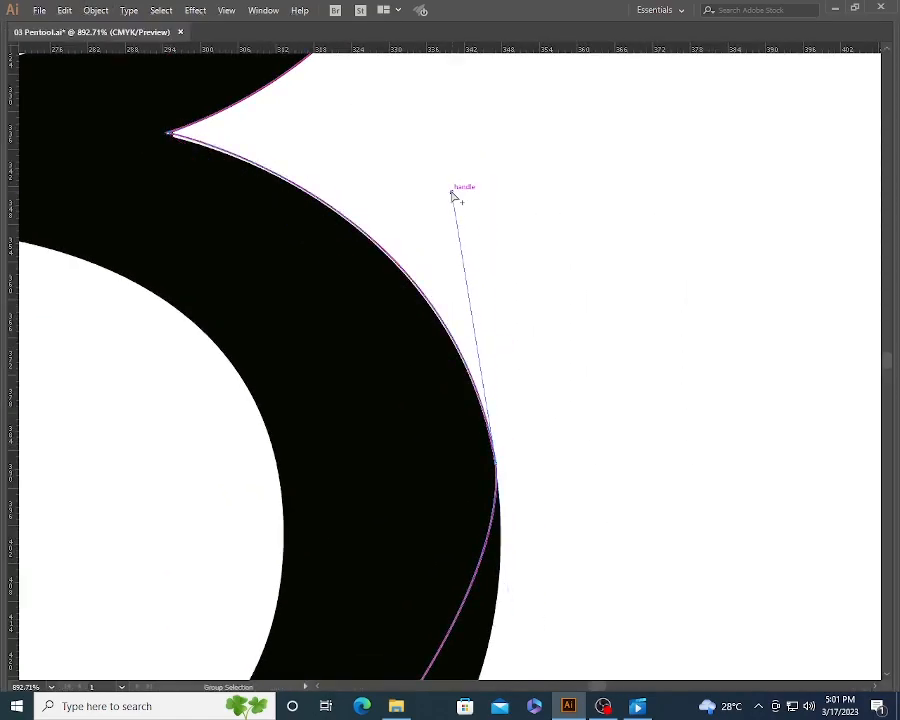
pyautogui.moveTo(209, 605); pyautogui.dragTo(214, 315)
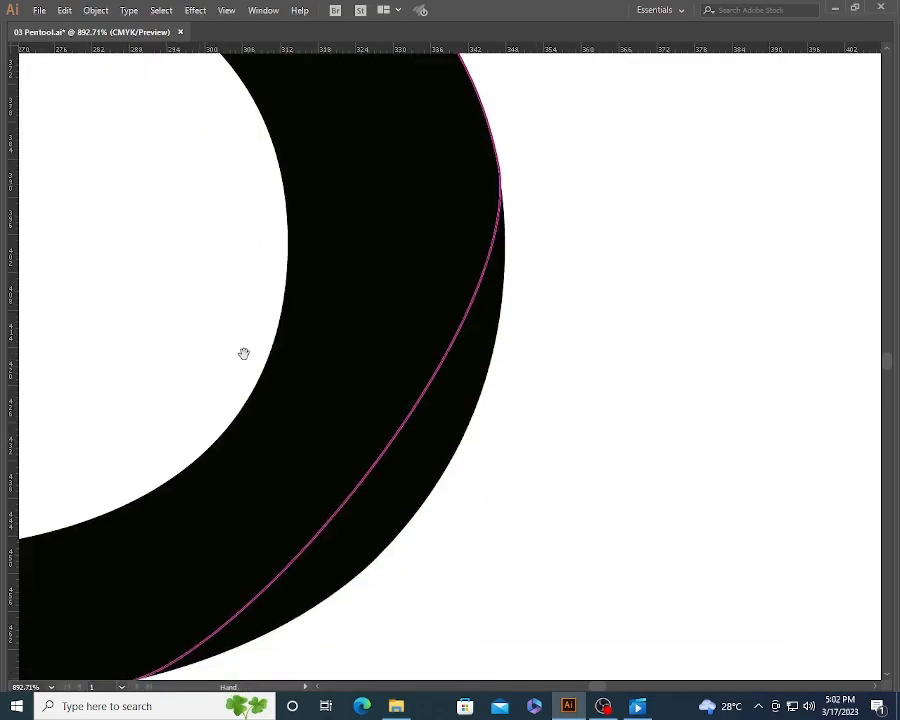
# Step: Lengthen the handles between the lower bowl's right and bottom anchors to fit the outline to the B's outer curve
pyautogui.moveTo(295, 598); pyautogui.dragTo(494, 588)
pyautogui.moveTo(511, 331); pyautogui.dragTo(517, 327)
pyautogui.moveTo(518, 394); pyautogui.dragTo(496, 385)
pyautogui.moveTo(494, 586); pyautogui.dragTo(496, 572)
# Step: Readjust the lower bowl's bottom anchor and pull its left handle outward to fit the B's bottom curve
pyautogui.click(406, 464)
pyautogui.keyDown('ctrl'); pyautogui.keyDown('alt'); pyautogui.click(406, 464); pyautogui.keyUp('alt'); pyautogui.keyUp('ctrl')
pyautogui.keyDown('ctrl'); pyautogui.keyDown('alt'); pyautogui.click(406, 464); pyautogui.keyUp('alt'); pyautogui.keyUp('ctrl')
pyautogui.moveTo(204, 433); pyautogui.dragTo(423, 474)
pyautogui.click(543, 471)
pyautogui.moveTo(542, 471); pyautogui.dragTo(528, 479)
pyautogui.click(525, 506)
pyautogui.moveTo(96, 402); pyautogui.dragTo(669, 519)
pyautogui.click(670, 394)
pyautogui.moveTo(522, 472); pyautogui.dragTo(441, 457)
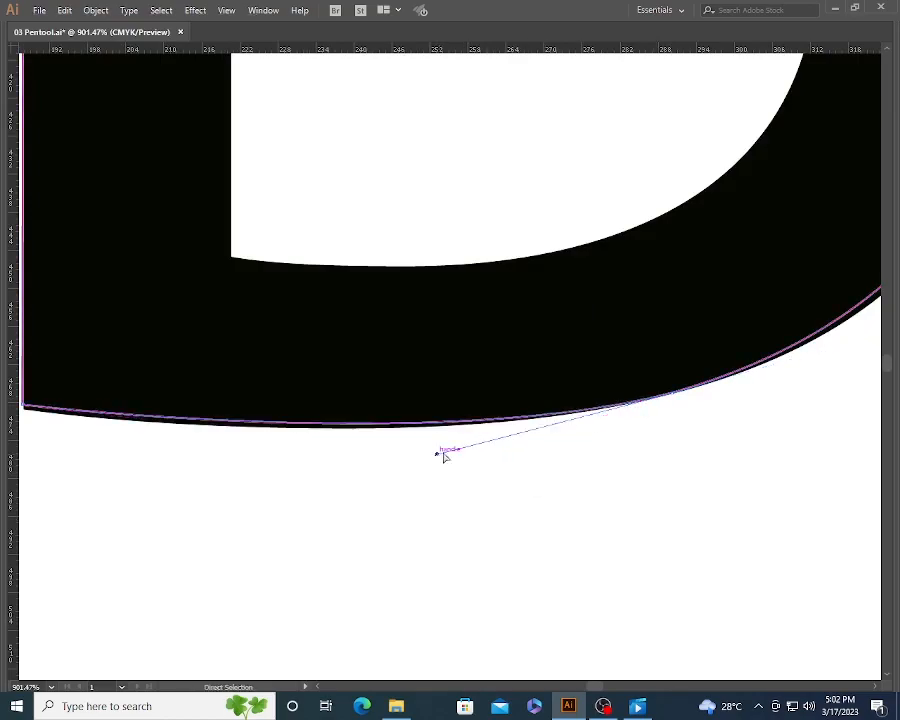
# Step: Move the B outline's bottom-left anchor down onto the letter's corner and readjust the bottom curve's handle
pyautogui.moveTo(296, 417); pyautogui.dragTo(452, 424)
pyautogui.click(181, 412)
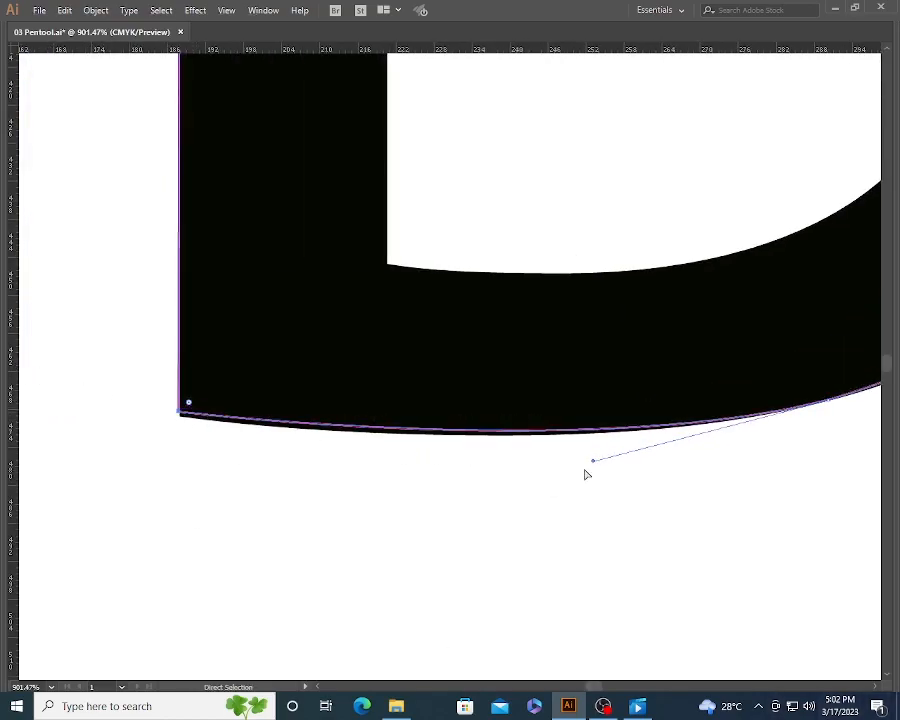
pyautogui.moveTo(180, 413); pyautogui.dragTo(180, 418)
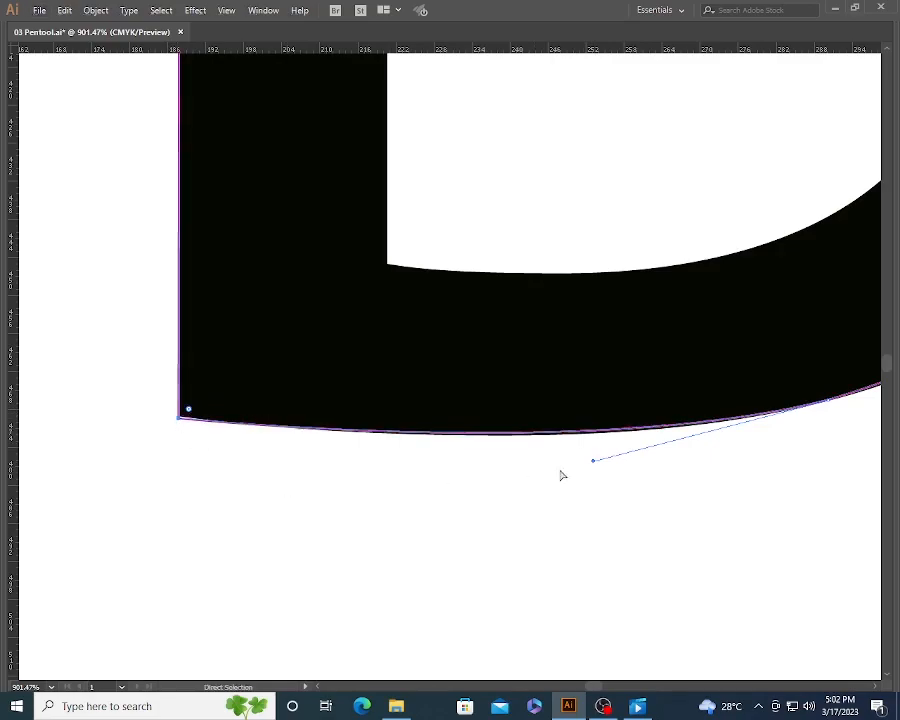
pyautogui.moveTo(593, 461); pyautogui.dragTo(584, 467)
pyautogui.click(139, 429)
# Step: Pull the handle on the lower bowl's lower-right curve slightly outward to match the letter's edge
pyautogui.keyDown('ctrl'); pyautogui.keyDown('alt'); pyautogui.click(637, 299); pyautogui.keyUp('alt'); pyautogui.keyUp('ctrl')
pyautogui.keyDown('ctrl'); pyautogui.keyDown('alt'); pyautogui.click(637, 299); pyautogui.keyUp('alt'); pyautogui.keyUp('ctrl')
pyautogui.click(613, 366)
pyautogui.moveTo(655, 423)
pyautogui.mouseDown()
pyautogui.moveTo(676, 416)
pyautogui.moveTo(668, 414)
pyautogui.mouseUp()
pyautogui.keyDown('ctrl'); pyautogui.keyDown('alt'); pyautogui.click(515, 185); pyautogui.keyUp('alt'); pyautogui.keyUp('ctrl')
pyautogui.keyDown('ctrl'); pyautogui.keyDown('alt'); pyautogui.click(515, 185); pyautogui.keyUp('alt'); pyautogui.keyUp('ctrl')
pyautogui.keyDown('ctrl'); pyautogui.keyDown('alt'); pyautogui.click(515, 185); pyautogui.keyUp('alt'); pyautogui.keyUp('ctrl')
pyautogui.moveTo(430, 406); pyautogui.dragTo(654, 398)
pyautogui.click(490, 247)
pyautogui.hotkey('ctrl', 'z')
# Step: Draw a closed, straight-sided five-point outline around the B's upper counter with the Pen tool
pyautogui.moveTo(182, 238); pyautogui.dragTo(498, 535)
pyautogui.keyDown('ctrl'); pyautogui.keyDown('alt'); pyautogui.click(451, 369); pyautogui.keyUp('alt'); pyautogui.keyUp('ctrl')
pyautogui.keyDown('ctrl'); pyautogui.keyDown('alt'); pyautogui.click(451, 369); pyautogui.keyUp('alt'); pyautogui.keyUp('ctrl')
pyautogui.keyDown('ctrl'); pyautogui.keyDown('alt'); pyautogui.click(451, 369); pyautogui.keyUp('alt'); pyautogui.keyUp('ctrl')
pyautogui.keyDown('ctrl'); pyautogui.keyDown('alt'); pyautogui.click(451, 369); pyautogui.keyUp('alt'); pyautogui.keyUp('ctrl')
pyautogui.keyDown('ctrl'); pyautogui.keyDown('alt'); pyautogui.click(451, 369); pyautogui.keyUp('alt'); pyautogui.keyUp('ctrl')
pyautogui.keyDown('ctrl'); pyautogui.keyDown('alt'); pyautogui.click(451, 369); pyautogui.keyUp('alt'); pyautogui.keyUp('ctrl')
pyautogui.keyDown('ctrl'); pyautogui.keyDown('alt'); pyautogui.click(451, 369); pyautogui.keyUp('alt'); pyautogui.keyUp('ctrl')
pyautogui.keyDown('ctrl'); pyautogui.keyDown('alt'); pyautogui.click(451, 369); pyautogui.keyUp('alt'); pyautogui.keyUp('ctrl')
pyautogui.moveTo(405, 206); pyautogui.dragTo(515, 454)
pyautogui.click(289, 209)
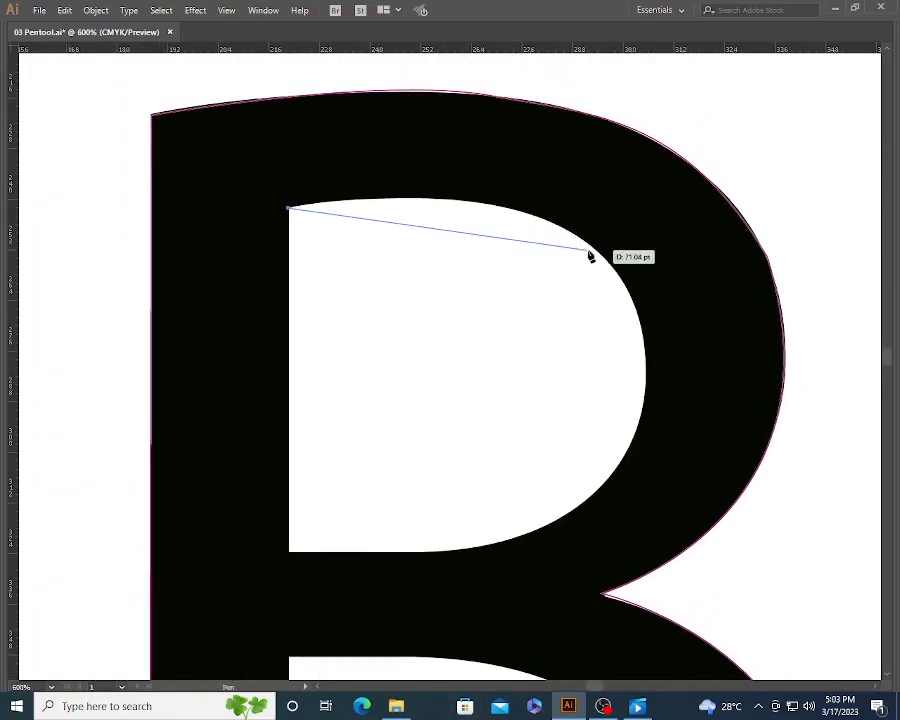
pyautogui.click(595, 250)
pyautogui.click(643, 404)
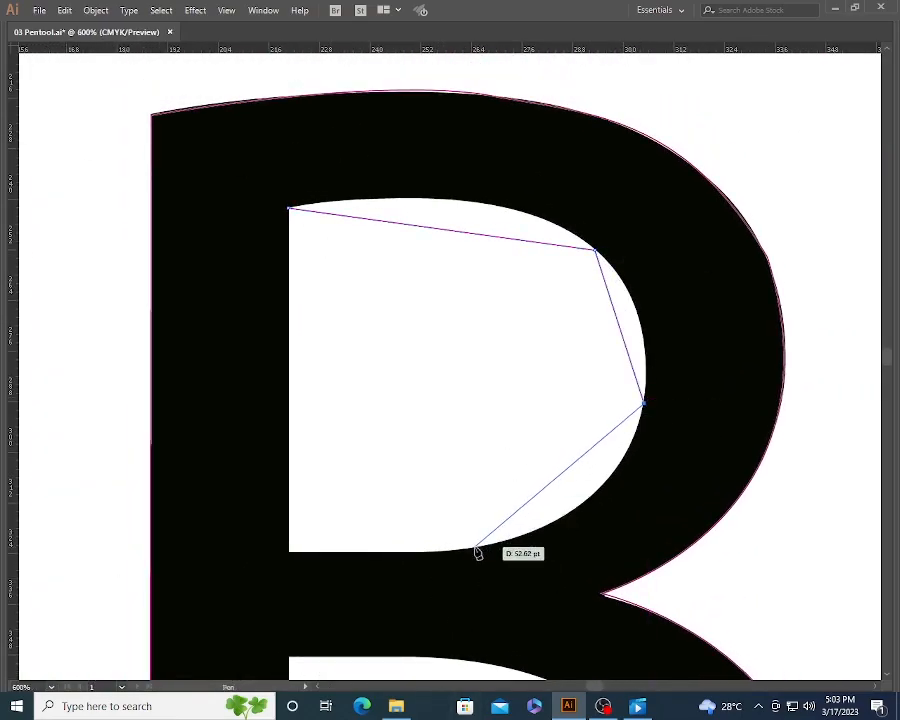
pyautogui.click(473, 550)
pyautogui.click(289, 552)
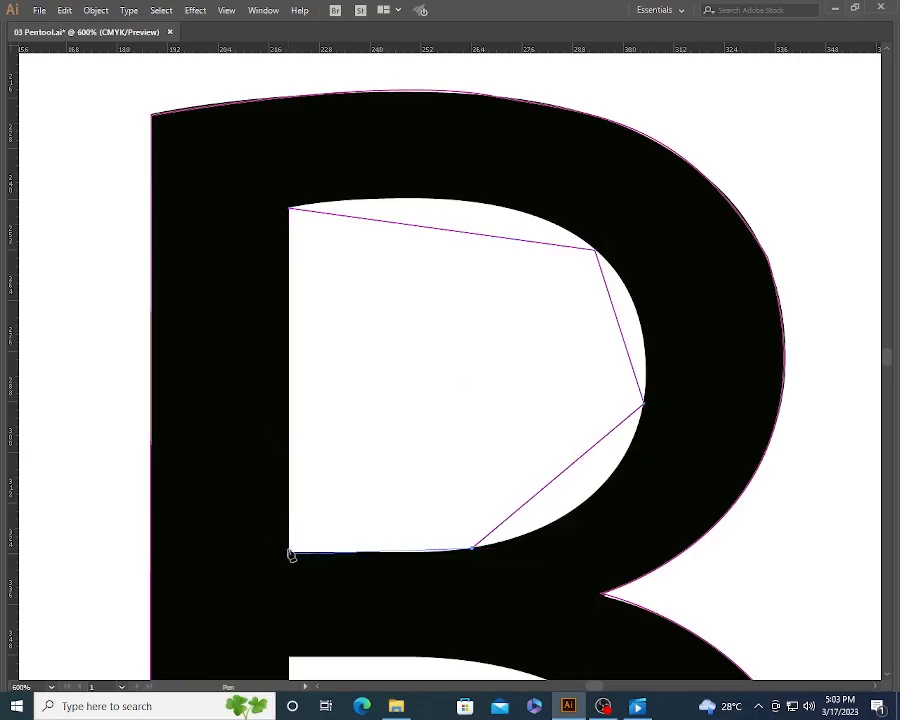
pyautogui.click(289, 210)
# Step: Convert the upper counter's three curved-side anchors to smooth points and pull their handles to fit the letter
pyautogui.click(592, 250)
pyautogui.keyDown('shift'); pyautogui.click(644, 404); pyautogui.keyUp('shift')
pyautogui.keyDown('shift'); pyautogui.click(473, 549); pyautogui.keyUp('shift')
pyautogui.press('Tab')
pyautogui.click(127, 34)
pyautogui.press('Tab')
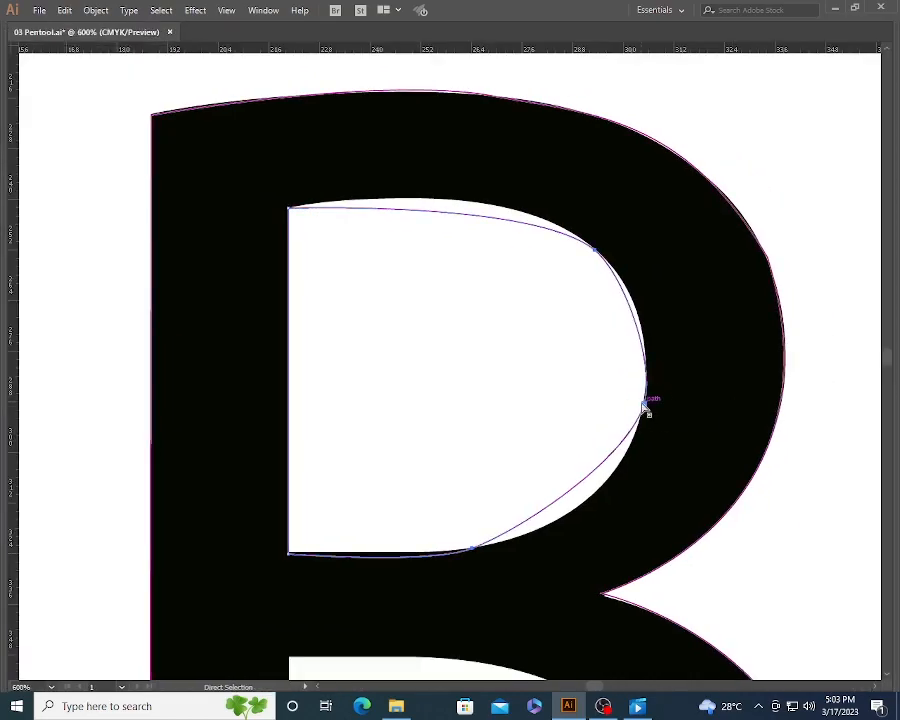
pyautogui.moveTo(523, 532); pyautogui.dragTo(611, 523)
pyautogui.moveTo(590, 250); pyautogui.dragTo(499, 180)
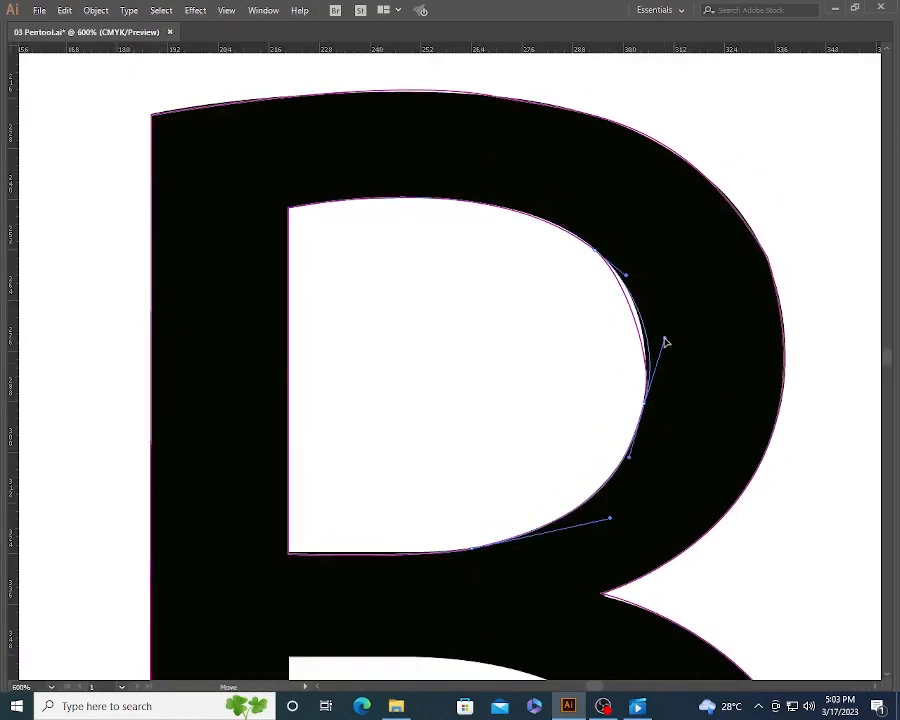
# Step: Draw a closed five-point Pen outline around the B's lower counter and smooth its curved-side anchors
pyautogui.hotkey('ctrl', '-')
pyautogui.hotkey('ctrl', '-')
pyautogui.click(369, 355)
pyautogui.click(368, 555)
pyautogui.click(482, 555)
pyautogui.click(484, 360)
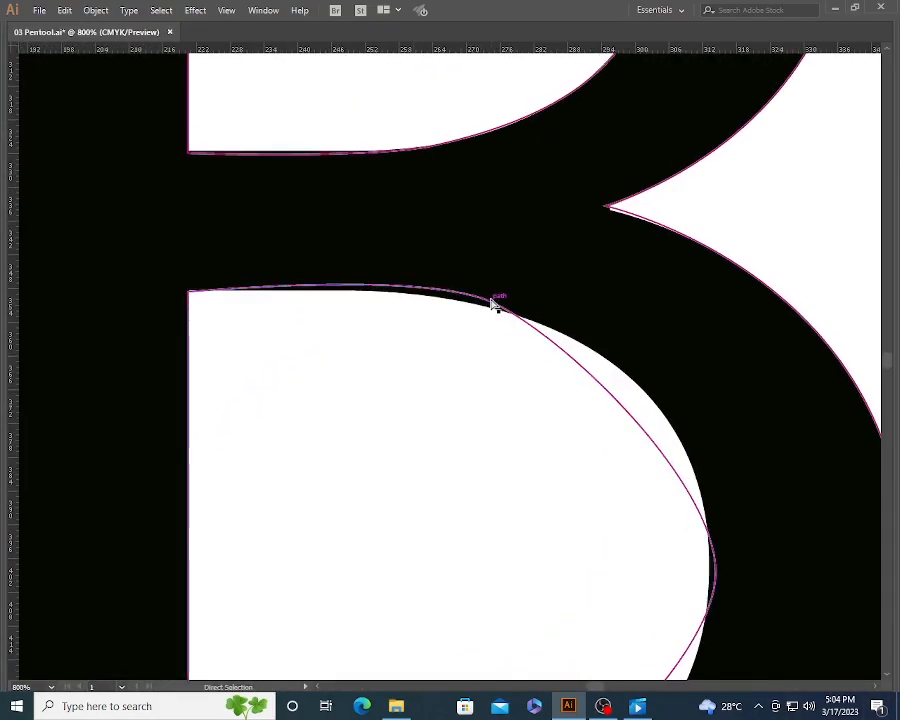
# Step: Move the lower counter's top-right anchor onto the letter's edge and adjust its left handle to fit the top curve
pyautogui.click(492, 302)
pyautogui.moveTo(427, 270)
pyautogui.mouseDown()
pyautogui.moveTo(403, 289)
pyautogui.moveTo(422, 288)
pyautogui.mouseUp()
pyautogui.hotkey('ctrl', 'z')
pyautogui.click(493, 303)
pyautogui.moveTo(716, 483); pyautogui.dragTo(619, 393)
pyautogui.moveTo(397, 215); pyautogui.dragTo(405, 223)
pyautogui.moveTo(334, 204); pyautogui.dragTo(309, 184)
# Step: Nudge the lower counter's right anchor inward and pull the surrounding handles to fit the rest of its curve
pyautogui.moveTo(619, 484); pyautogui.dragTo(613, 481)
pyautogui.moveTo(615, 394); pyautogui.dragTo(585, 245)
pyautogui.hotkey('ctrl', 'z')
pyautogui.moveTo(483, 258); pyautogui.dragTo(550, 251)
pyautogui.moveTo(615, 393); pyautogui.dragTo(621, 374)
pyautogui.moveTo(482, 545); pyautogui.dragTo(509, 247)
pyautogui.moveTo(499, 404); pyautogui.dragTo(597, 396)
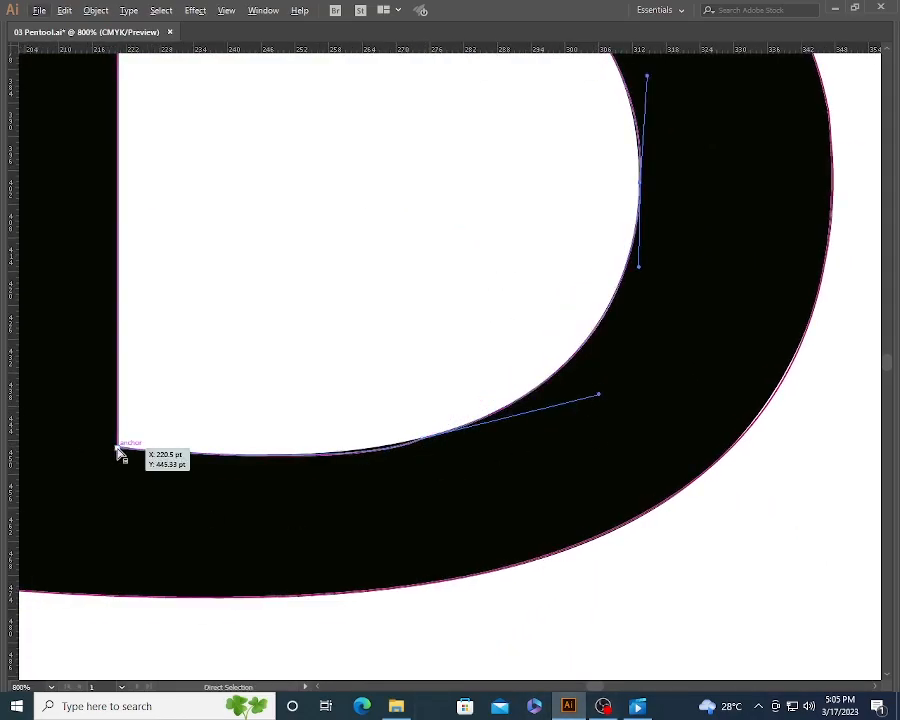
# Step: Move the three traced B outlines to the right of the black letter and fill the outer outline with red
pyautogui.press('z')
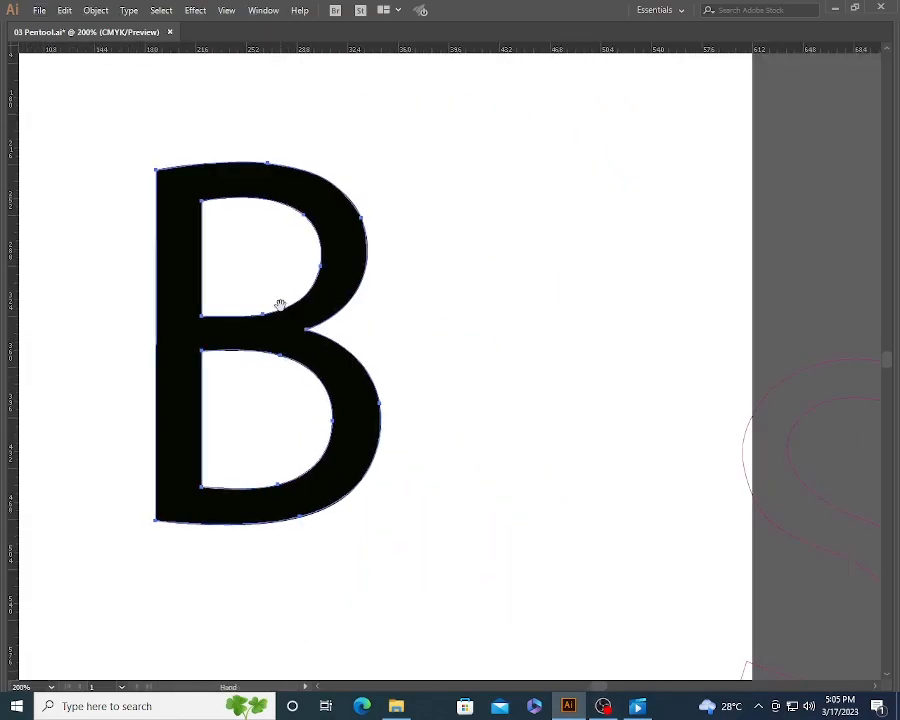
pyautogui.moveTo(278, 304); pyautogui.dragTo(618, 316)
pyautogui.press('Tab')
pyautogui.click(597, 189)
pyautogui.click(13, 335)
pyautogui.click(887, 139)
pyautogui.click(750, 177)
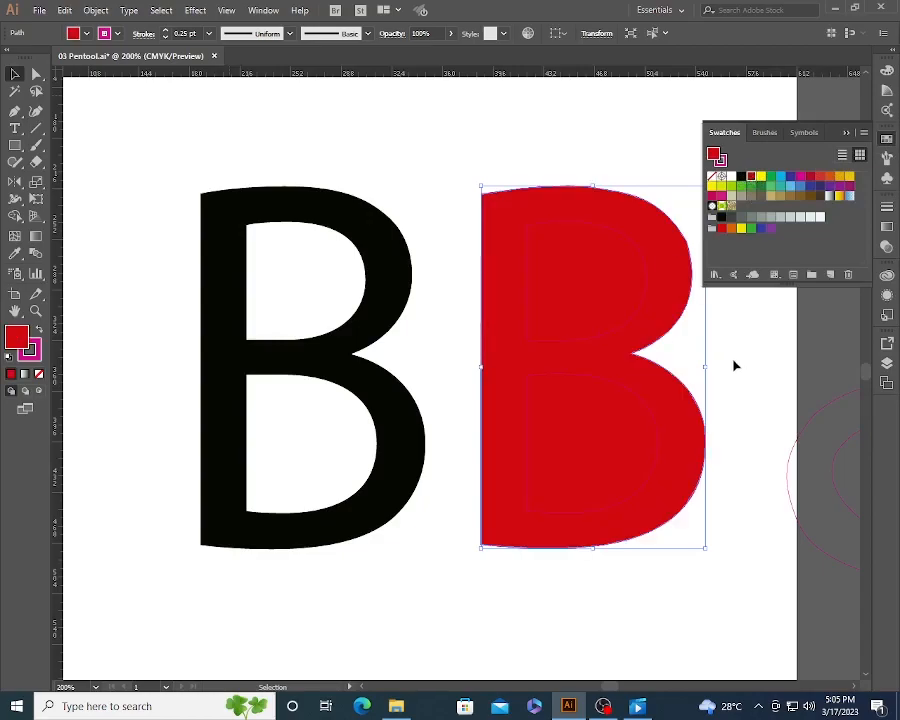
pyautogui.click(734, 363)
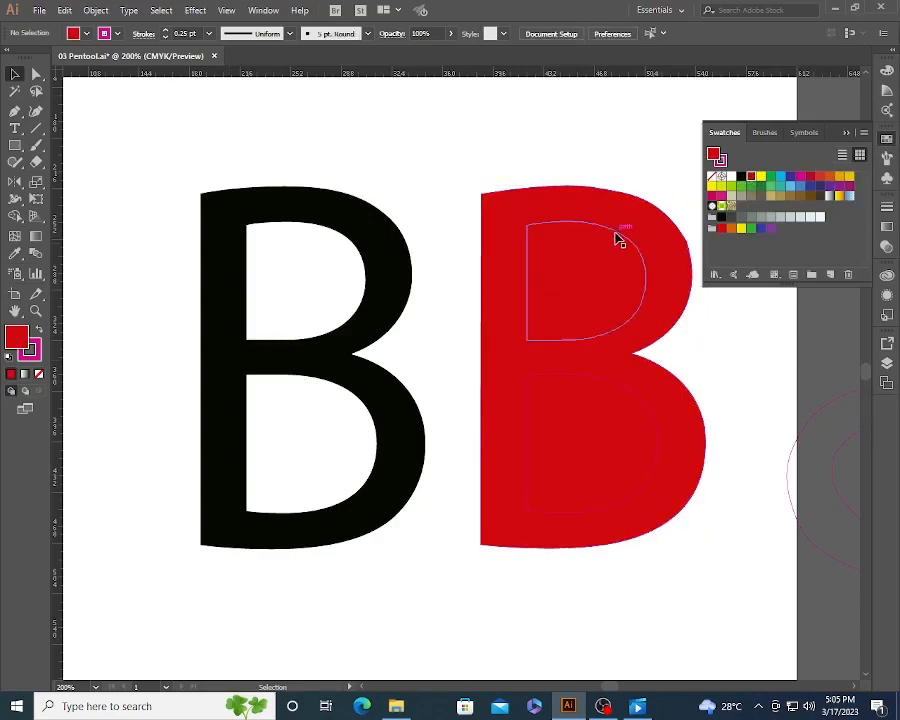
# Step: Display the artwork in Outline view and select both counter shapes of the traced B
pyautogui.click(619, 241)
pyautogui.click(566, 167)
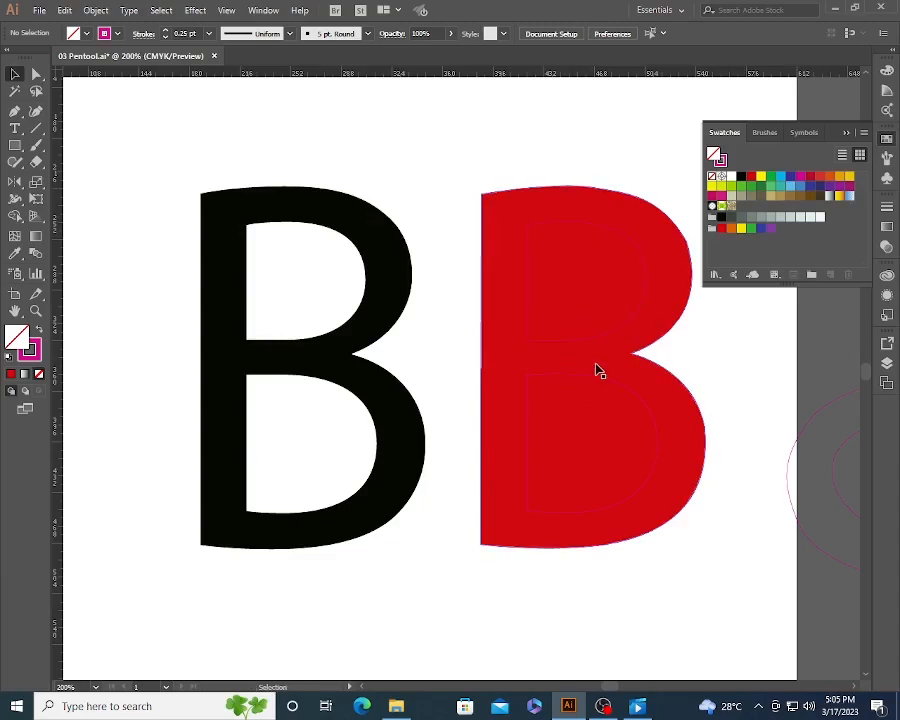
pyautogui.click(226, 11)
pyautogui.click(245, 27)
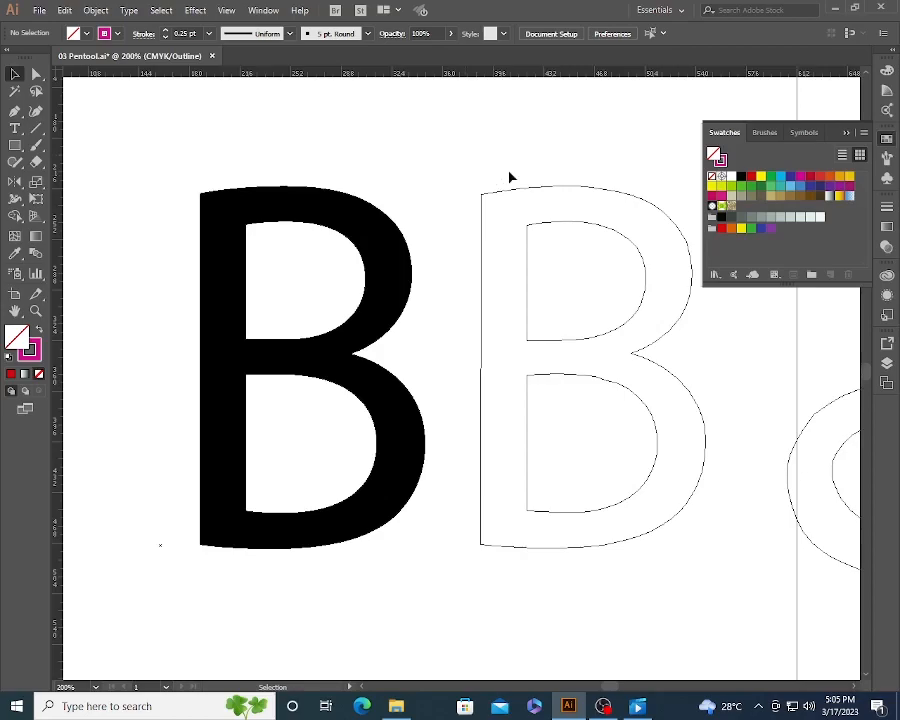
pyautogui.click(634, 249)
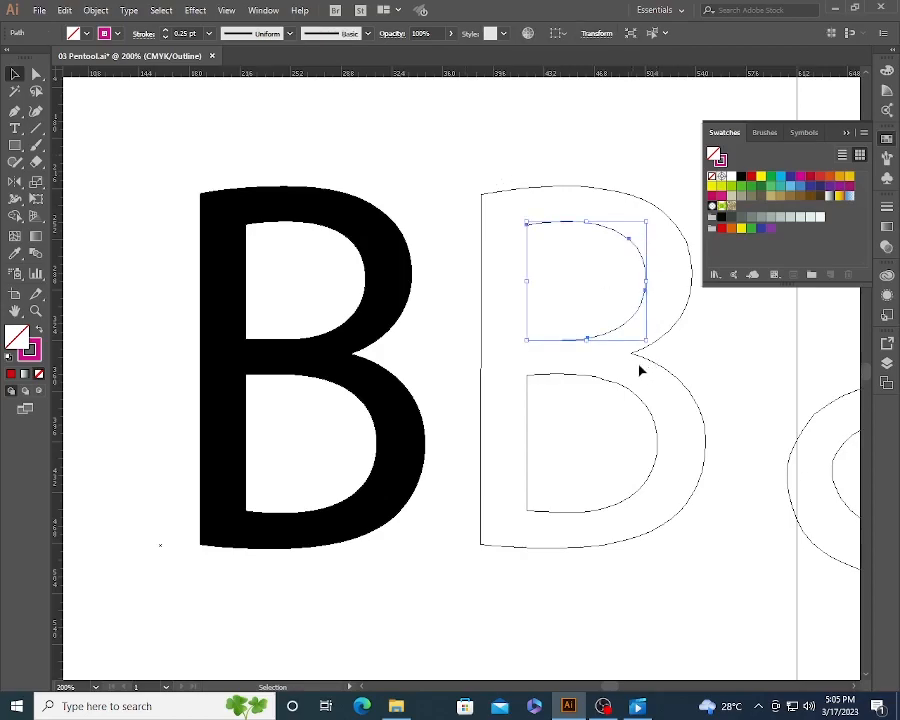
pyautogui.keyDown('shift'); pyautogui.click(629, 392); pyautogui.keyUp('shift')
# Step: Return to Preview and fill the traced B's two selected counters with white
pyautogui.click(226, 10)
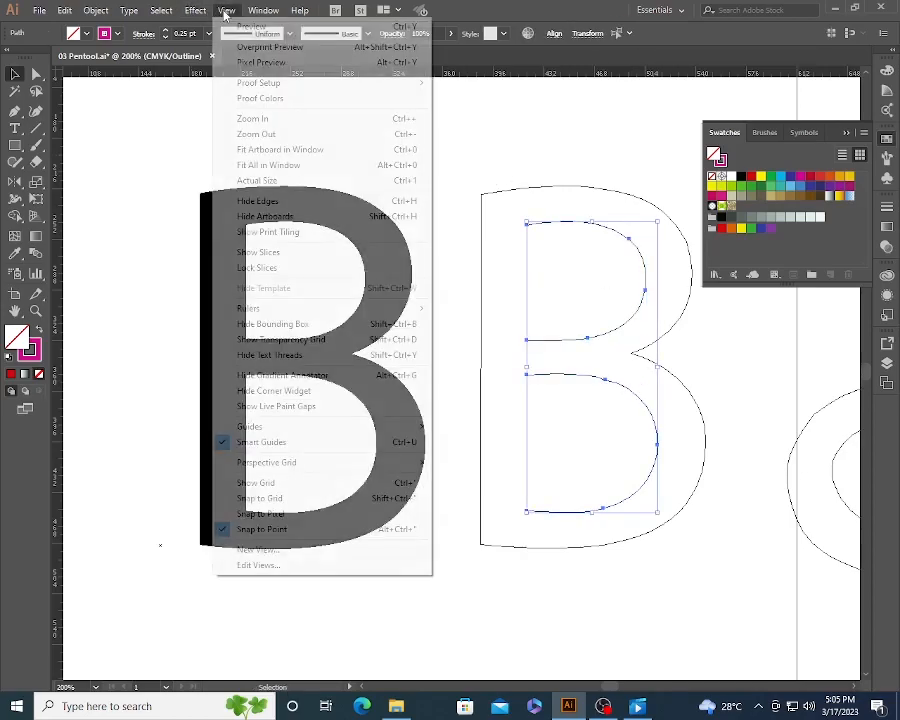
pyautogui.click(245, 25)
pyautogui.click(730, 177)
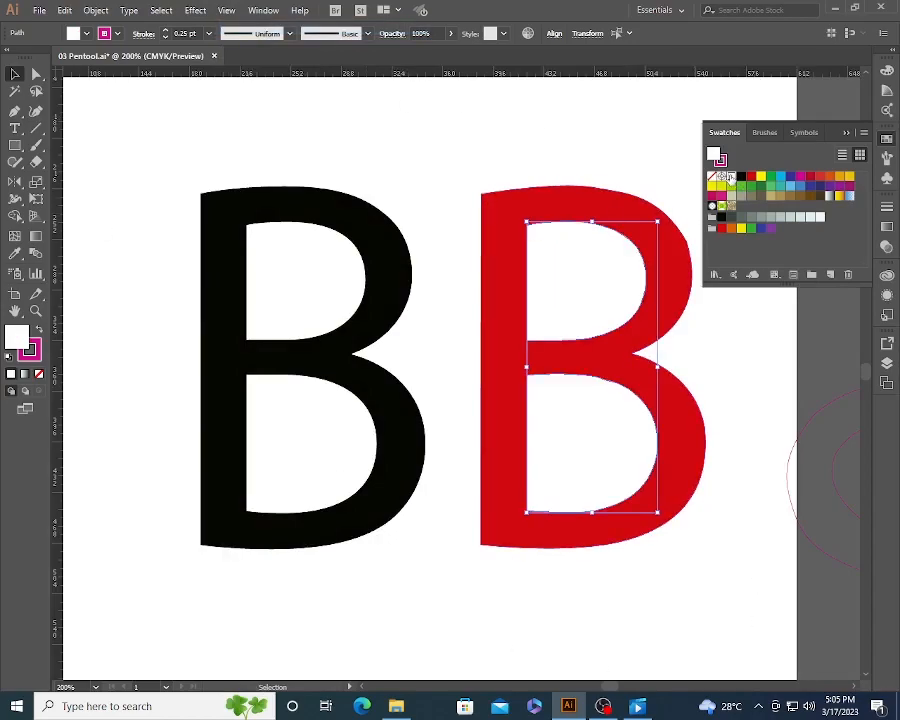
pyautogui.click(502, 140)
pyautogui.click(623, 312)
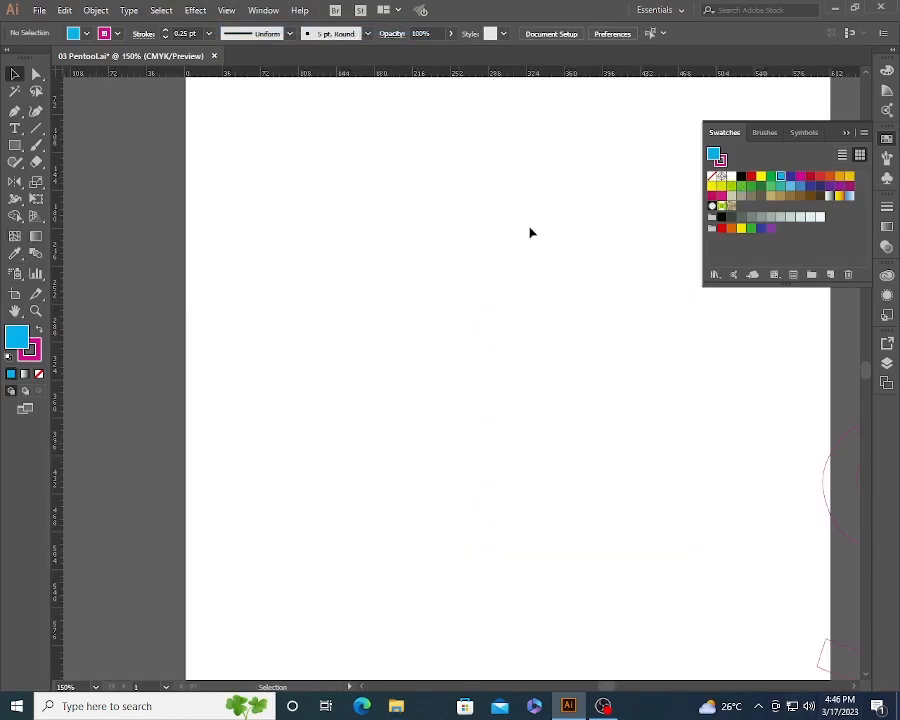
# Step: Add a vertical ruler guide at about 315 pt on the blank artboard and show the hidden guides
pyautogui.hotkey('ctrl', 'r')
pyautogui.hotkey('ctrl', 'r')
pyautogui.hotkey('ctrl', 'r')
pyautogui.hotkey('ctrl', 'r')
pyautogui.moveTo(57, 307); pyautogui.dragTo(518, 333)
pyautogui.click(226, 12)
pyautogui.moveTo(292, 428)
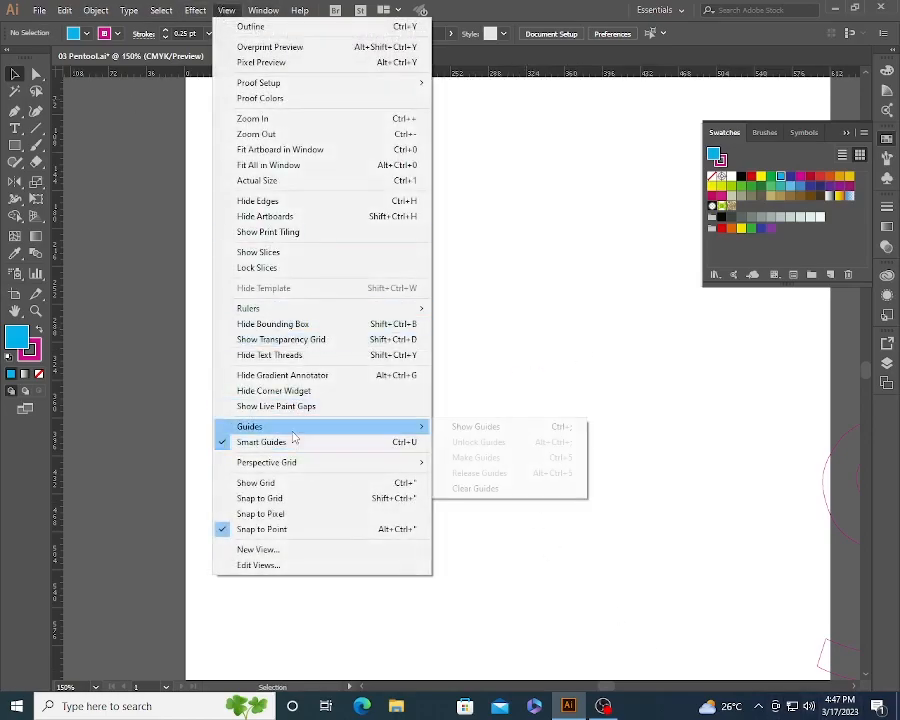
pyautogui.click(494, 427)
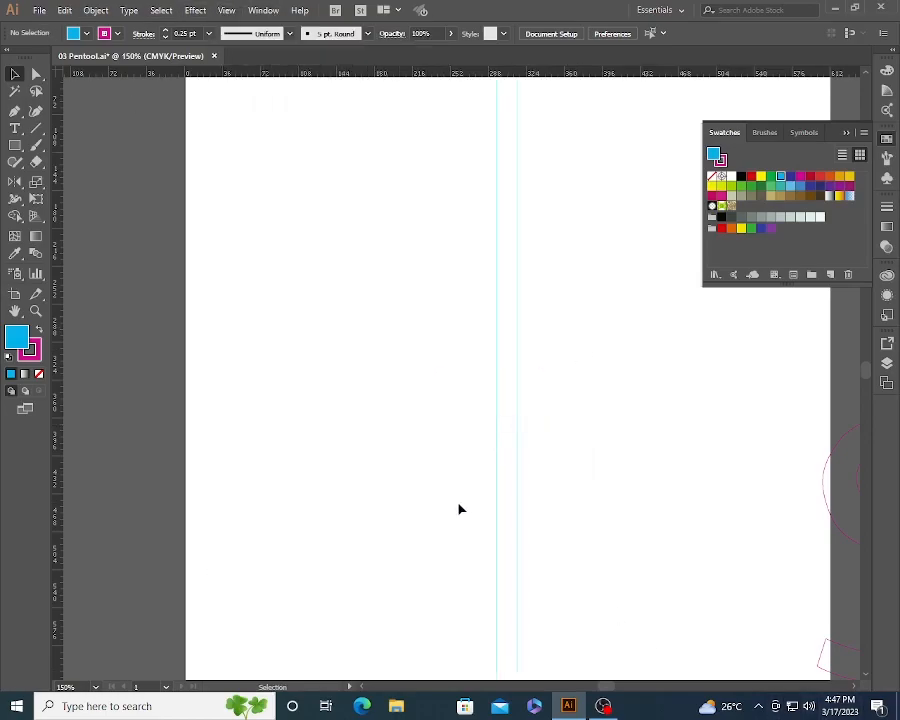
# Step: Unlock the guides and delete the vertical guide at about 315 pt
pyautogui.rightClick(516, 296)
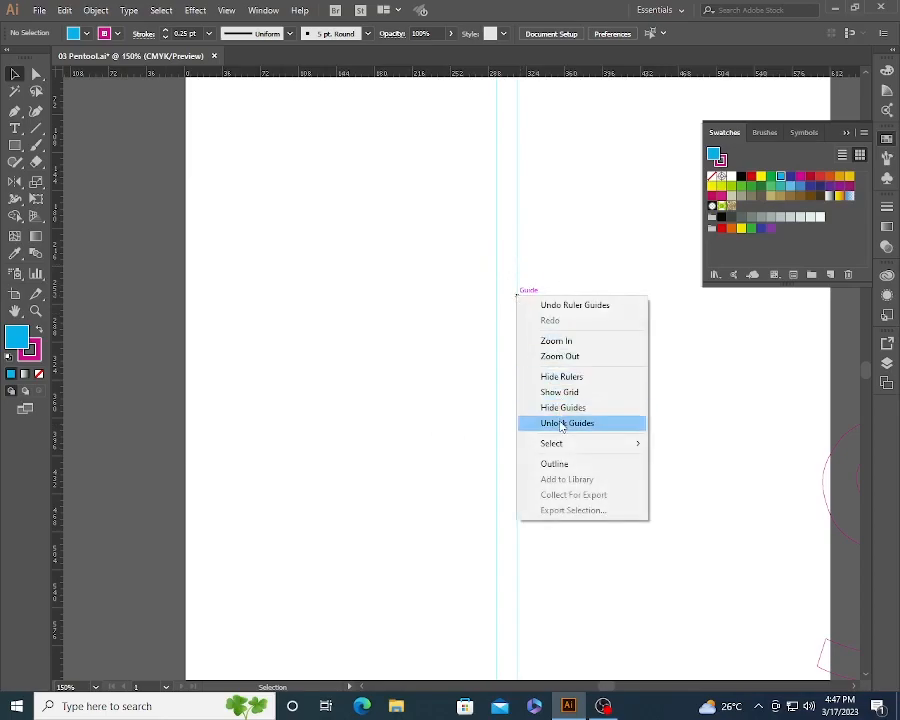
pyautogui.click(562, 423)
pyautogui.click(516, 377)
pyautogui.press('Delete')
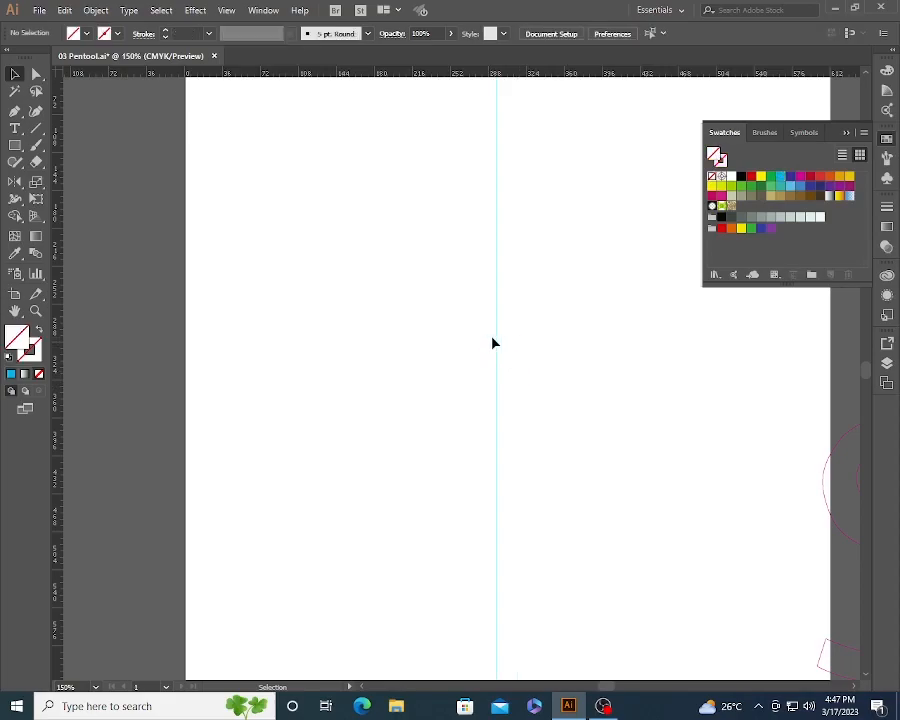
# Step: Lock the remaining vertical guide
pyautogui.click(496, 340)
pyautogui.rightClick(496, 337)
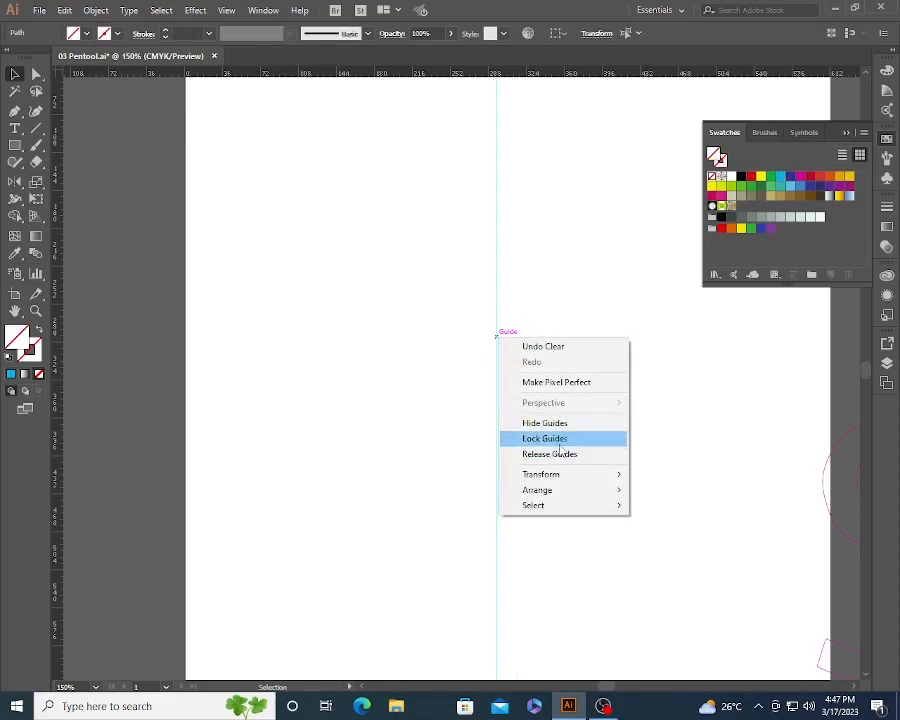
pyautogui.click(556, 439)
# Step: Draw an open Pen curve from the guide through an anchor at about X 171, Y 184 pt to about X 263, Y 334 pt
pyautogui.press('p')
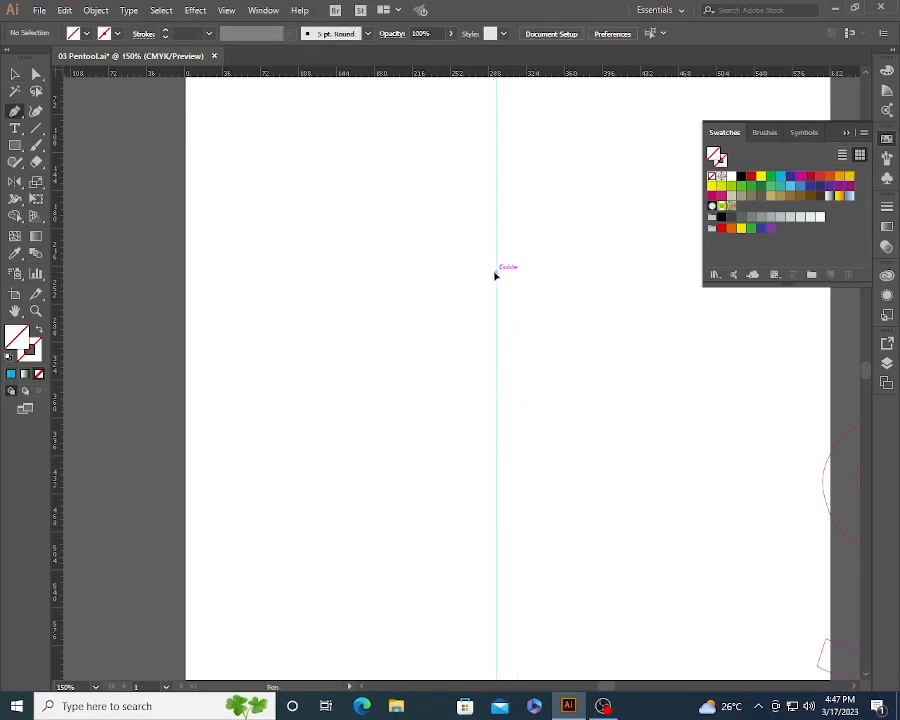
pyautogui.click(496, 271)
pyautogui.moveTo(365, 232); pyautogui.dragTo(326, 271)
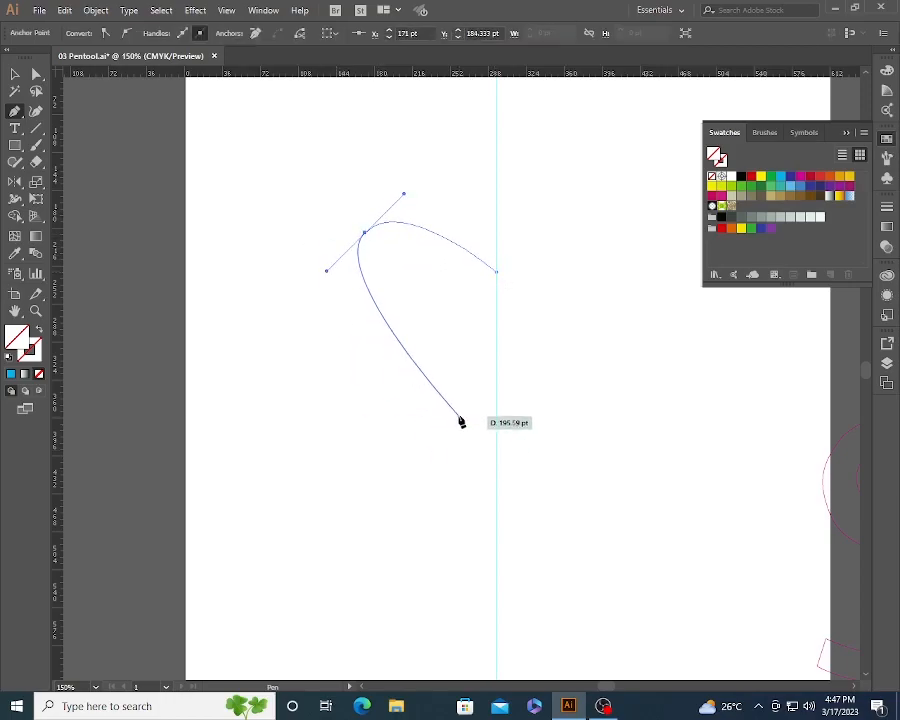
pyautogui.moveTo(461, 389); pyautogui.dragTo(497, 405)
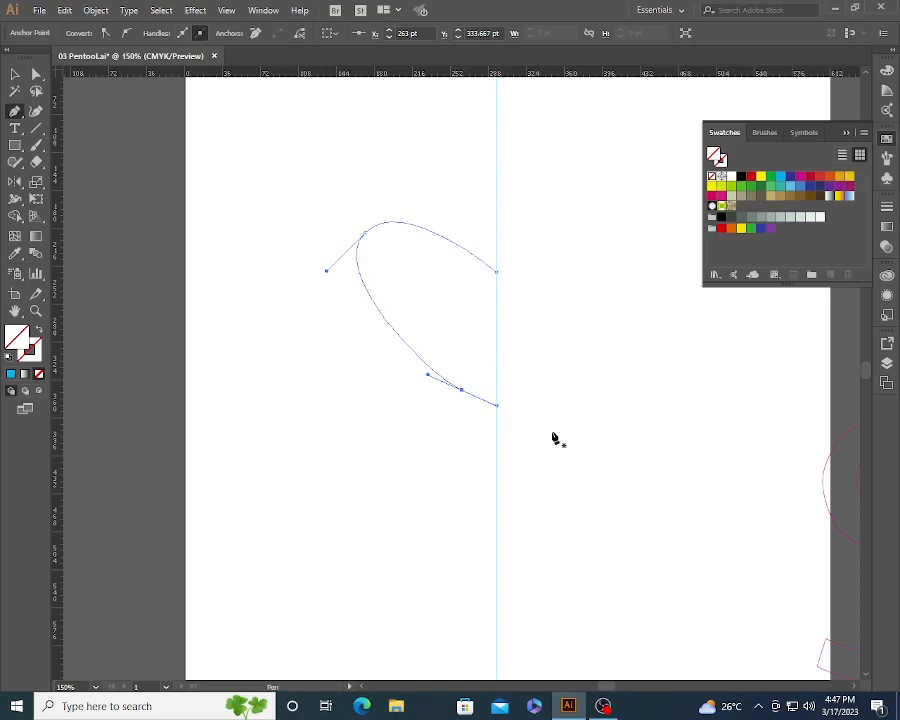
pyautogui.press('v')
pyautogui.click(395, 389)
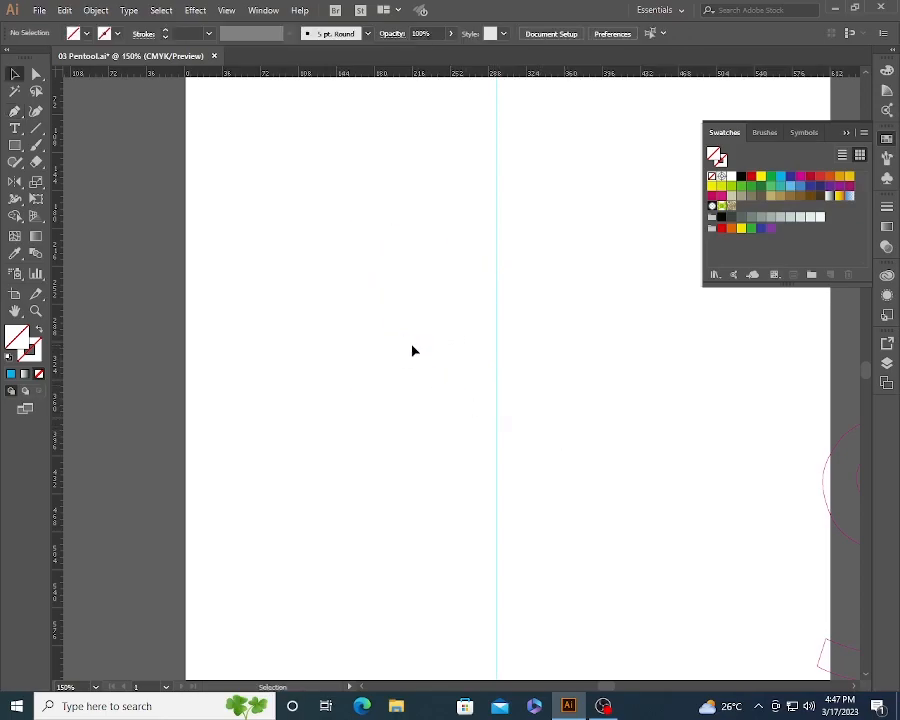
# Step: Apply a red stroke to the open curve and deselect it
pyautogui.click(409, 349)
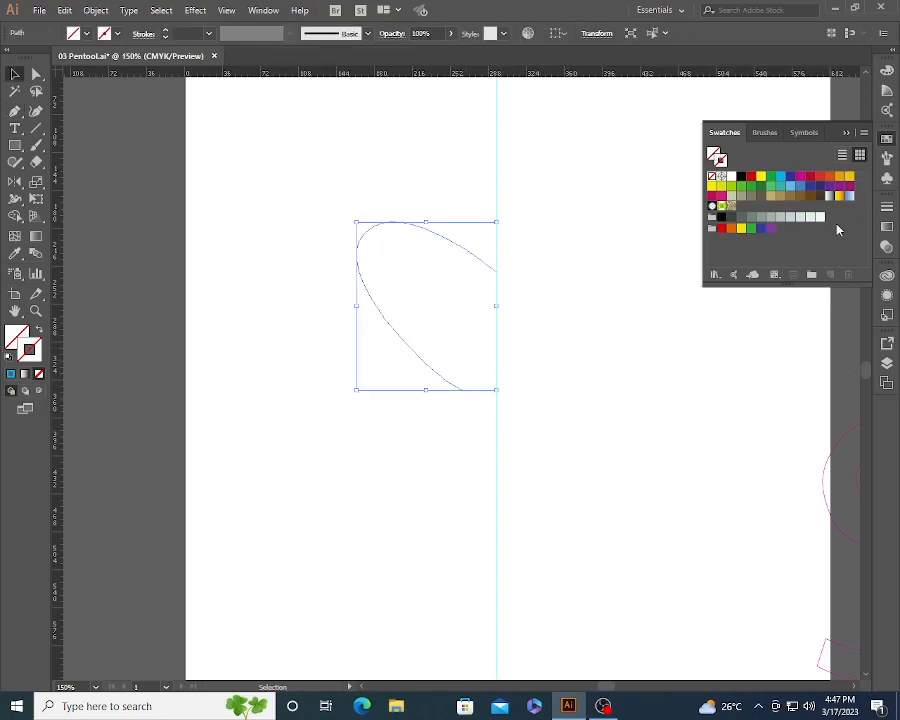
pyautogui.press('x')
pyautogui.click(751, 176)
pyautogui.click(555, 569)
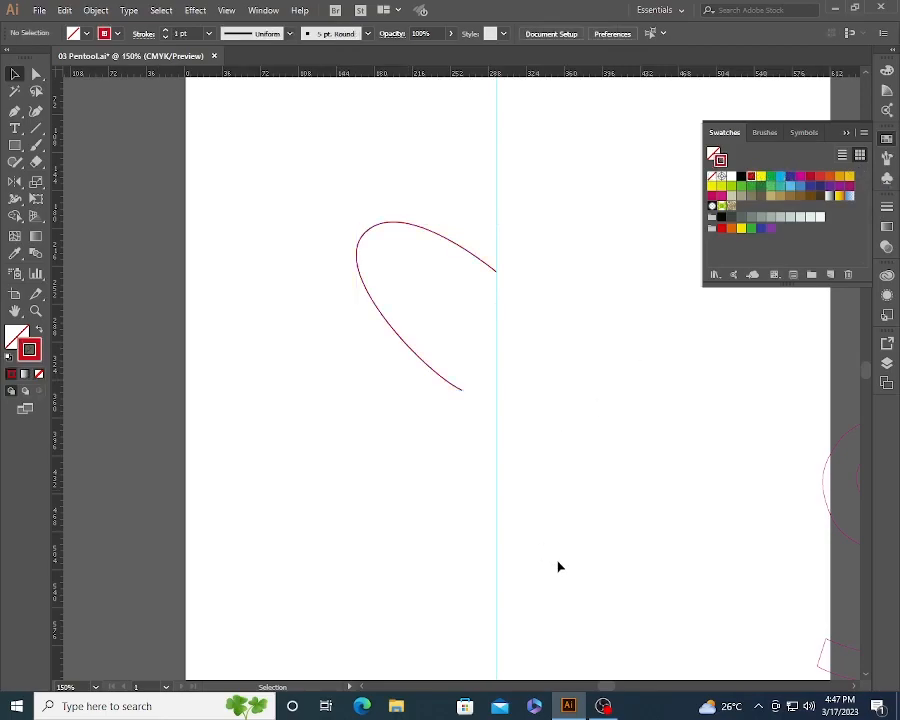
# Step: Open Transform Each for the red curve and preview it with Reflect X on
pyautogui.click(411, 349)
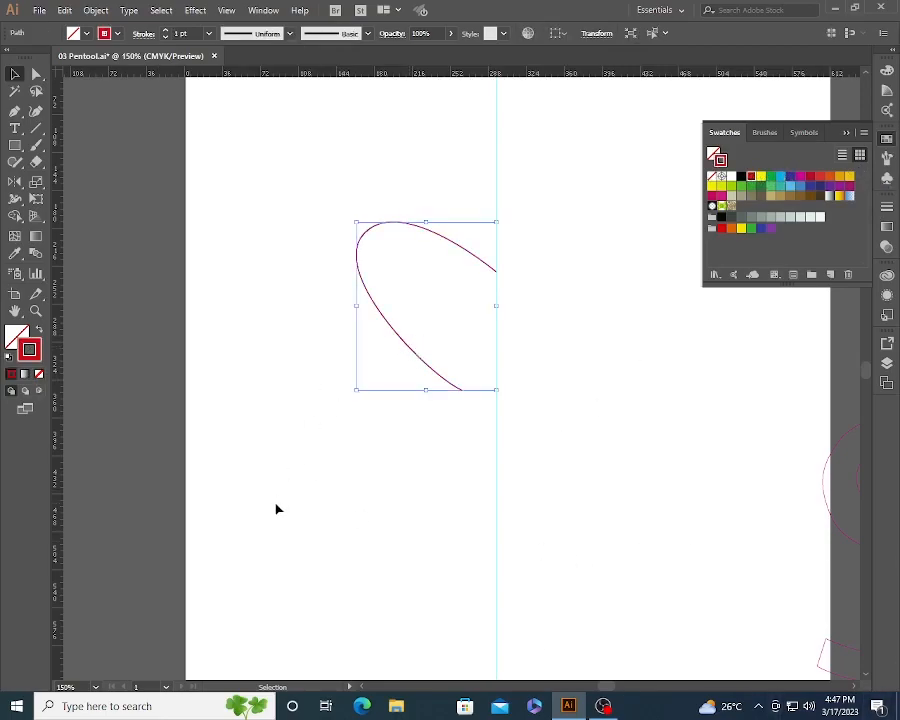
pyautogui.click(354, 435)
pyautogui.click(419, 358)
pyautogui.click(92, 10)
pyautogui.moveTo(120, 26)
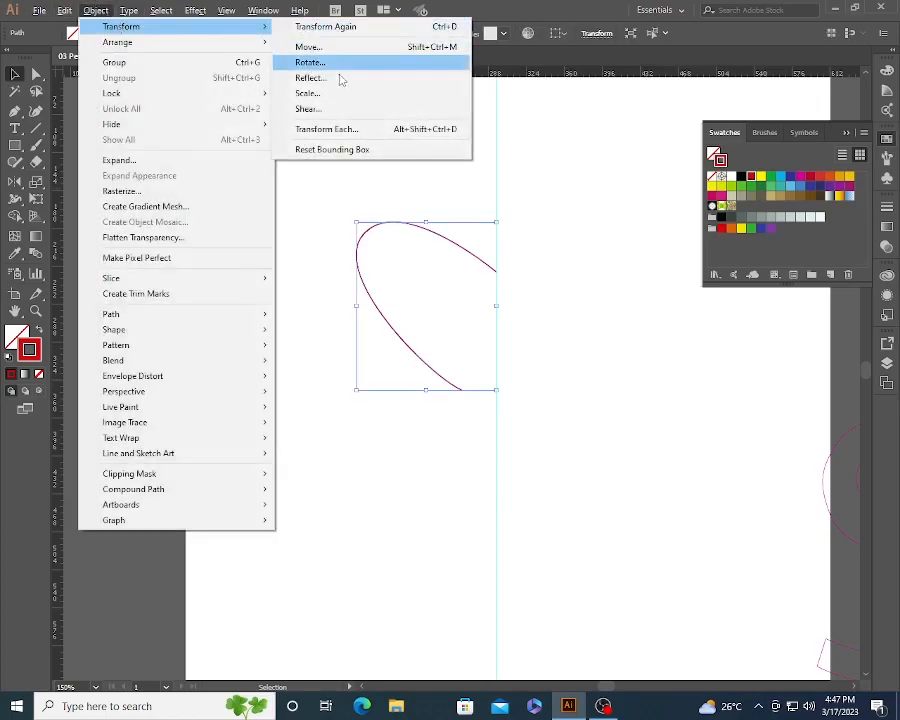
pyautogui.click(344, 135)
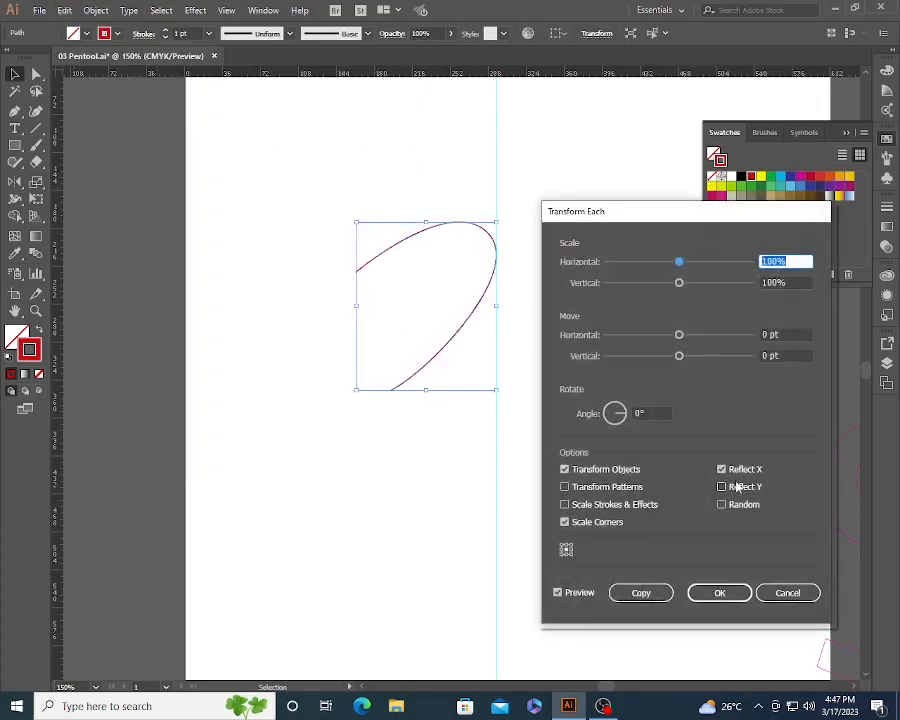
pyautogui.click(576, 596)
pyautogui.click(576, 596)
pyautogui.click(576, 596)
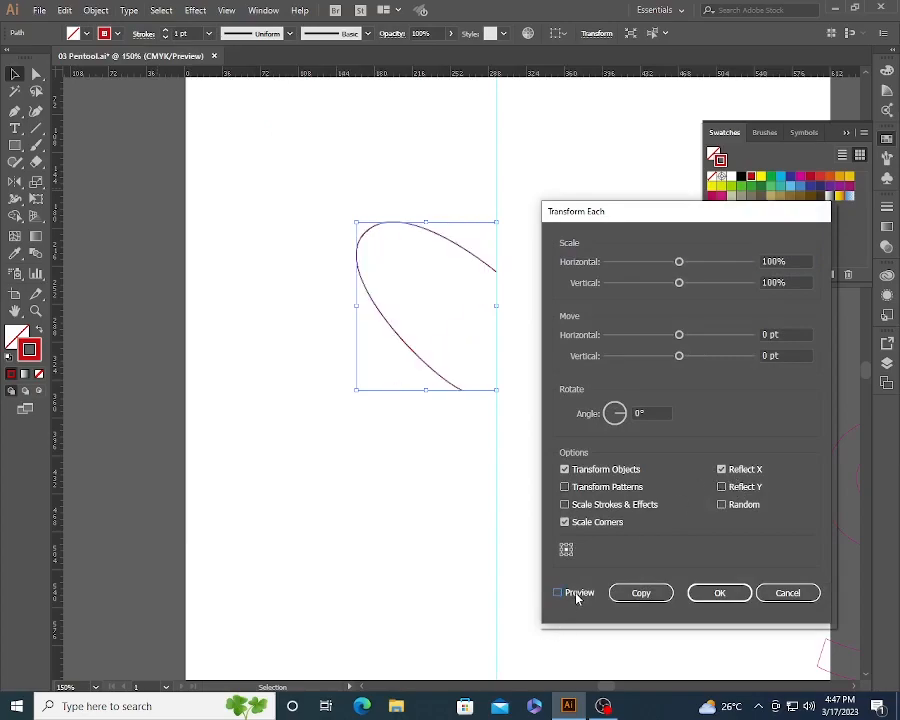
pyautogui.click(576, 596)
# Step: Compare the Reflect X and Reflect Y options, and create a copy of the curve with only Reflect X on
pyautogui.click(739, 470)
pyautogui.click(741, 487)
pyautogui.click(741, 487)
pyautogui.click(739, 470)
pyautogui.click(657, 595)
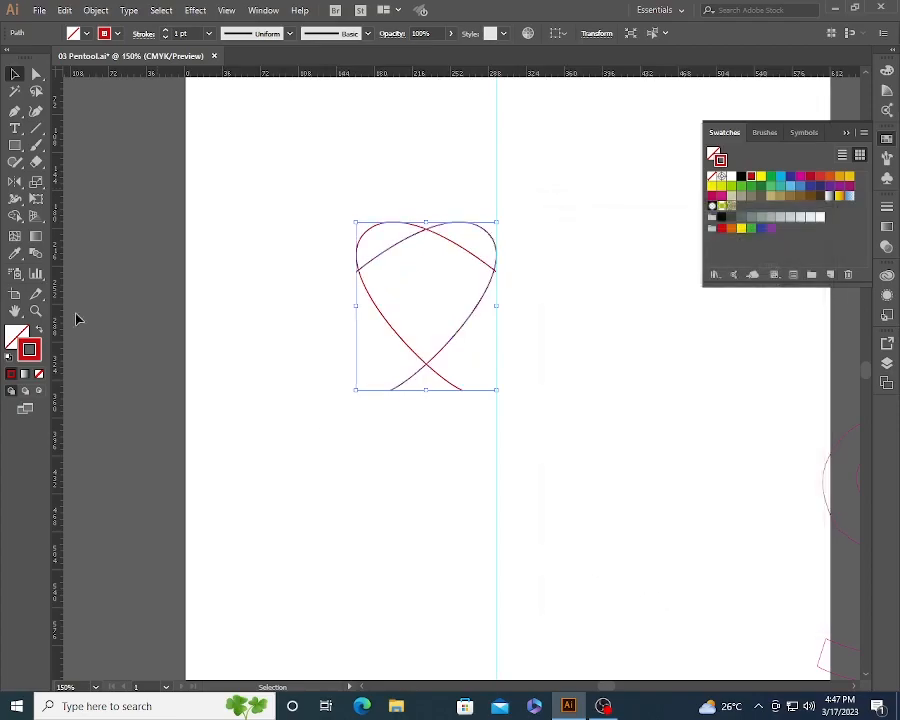
# Step: Move the reflected curve to the right side of the guide and align its upper end with the original curve in Outline view
pyautogui.click(188, 370)
pyautogui.moveTo(398, 380); pyautogui.dragTo(533, 386)
pyautogui.click(490, 325)
pyautogui.hotkey('ctrl', 'space')
pyautogui.moveTo(460, 250); pyautogui.dragTo(565, 309)
pyautogui.hotkey('ctrl', 'y')
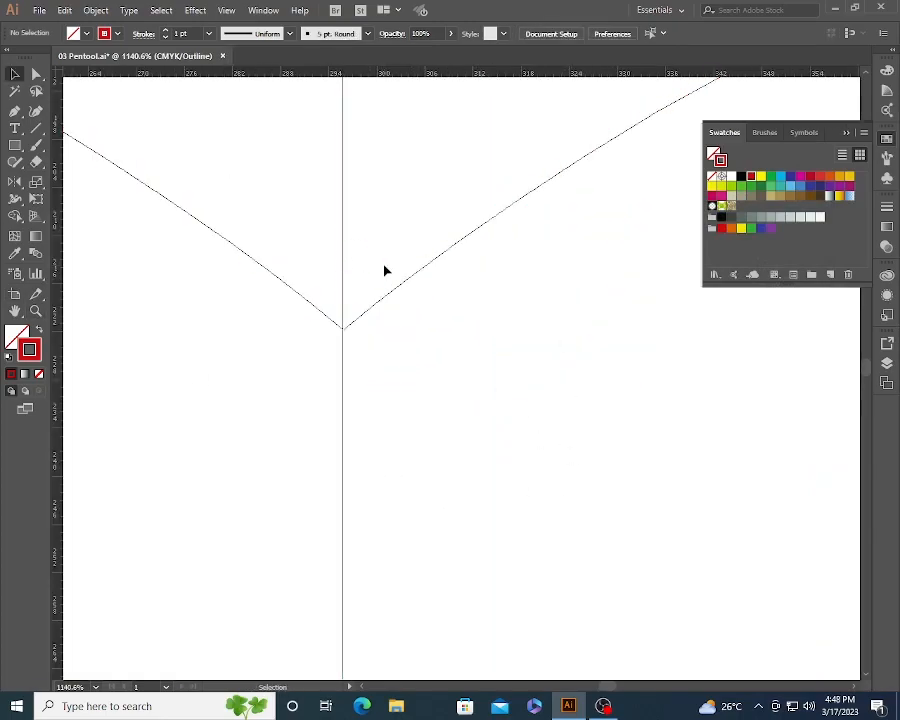
pyautogui.moveTo(390, 301)
pyautogui.mouseDown()
pyautogui.moveTo(452, 300)
pyautogui.moveTo(386, 309)
pyautogui.mouseUp()
pyautogui.moveTo(280, 284)
pyautogui.mouseDown()
pyautogui.moveTo(231, 277)
pyautogui.moveTo(290, 278)
pyautogui.moveTo(277, 282)
pyautogui.mouseUp()
pyautogui.click(226, 10)
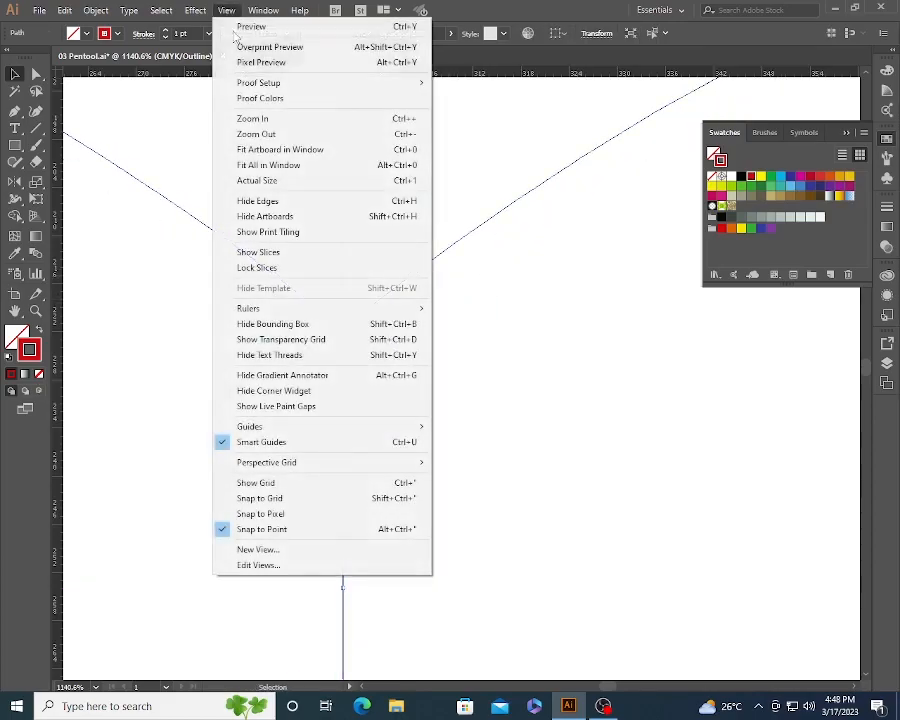
pyautogui.click(470, 168)
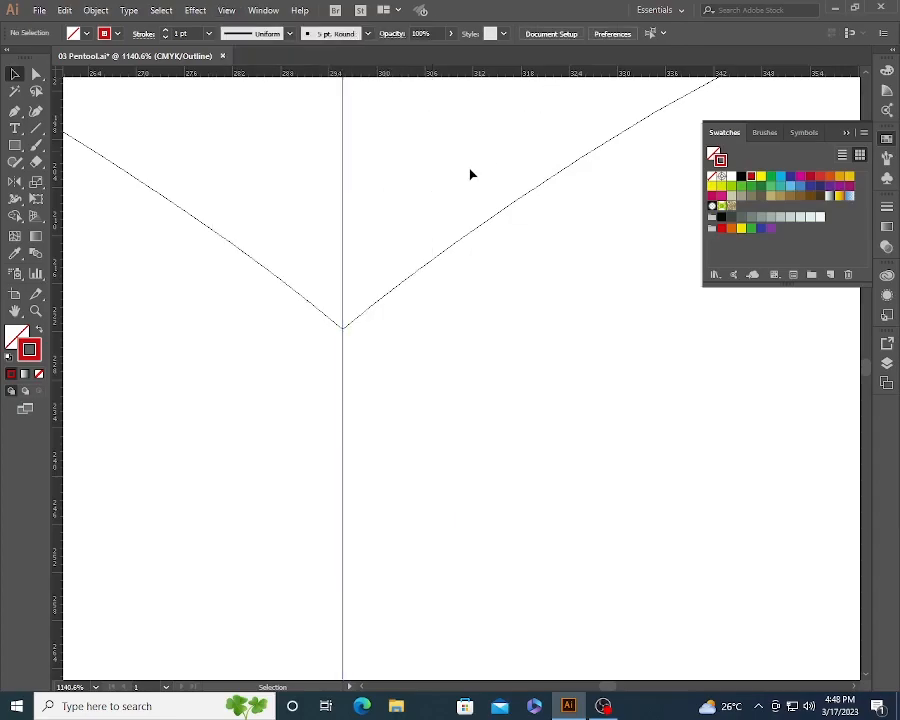
# Step: Group the left and right mirrored curves
pyautogui.keyDown('ctrl'); pyautogui.keyDown('alt'); pyautogui.click(480, 382); pyautogui.keyUp('alt'); pyautogui.keyUp('ctrl')
pyautogui.keyDown('ctrl'); pyautogui.keyDown('alt'); pyautogui.click(480, 382); pyautogui.keyUp('alt'); pyautogui.keyUp('ctrl')
pyautogui.keyDown('ctrl'); pyautogui.keyDown('alt'); pyautogui.click(480, 382); pyautogui.keyUp('alt'); pyautogui.keyUp('ctrl')
pyautogui.keyDown('ctrl'); pyautogui.keyDown('alt'); pyautogui.click(480, 382); pyautogui.keyUp('alt'); pyautogui.keyUp('ctrl')
pyautogui.keyDown('ctrl'); pyautogui.keyDown('alt'); pyautogui.click(480, 382); pyautogui.keyUp('alt'); pyautogui.keyUp('ctrl')
pyautogui.moveTo(410, 360); pyautogui.dragTo(376, 249)
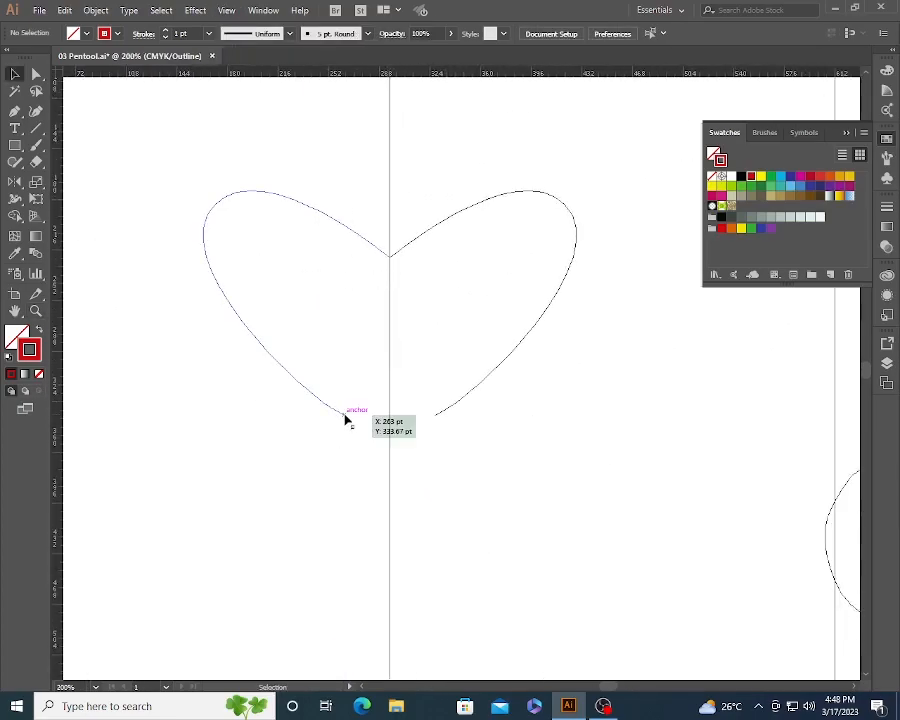
pyautogui.click(354, 234)
pyautogui.click(452, 229)
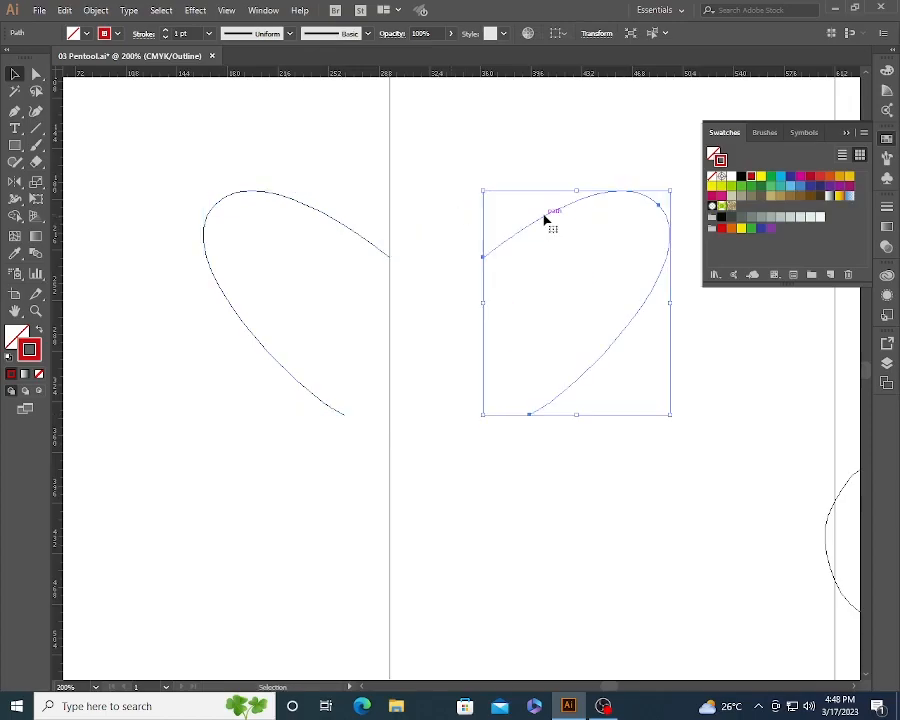
pyautogui.keyDown('shift'); pyautogui.click(291, 198); pyautogui.keyUp('shift')
pyautogui.click(96, 10)
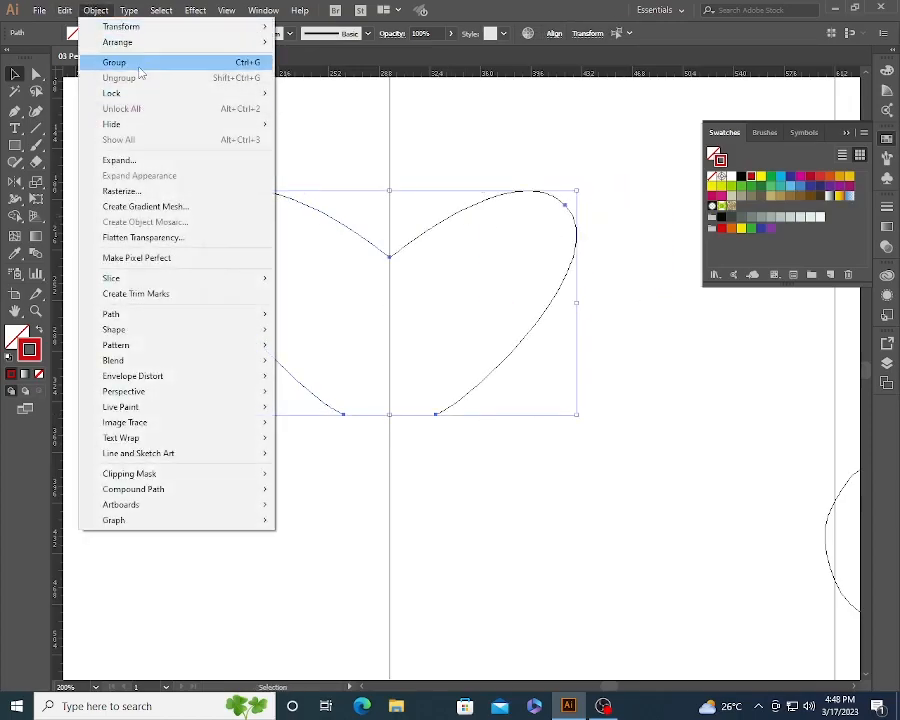
pyautogui.click(118, 60)
# Step: Return to Preview mode and fill the grouped curves with red
pyautogui.hotkey('ctrl', 'y')
pyautogui.click(269, 307)
pyautogui.click(256, 333)
pyautogui.click(751, 176)
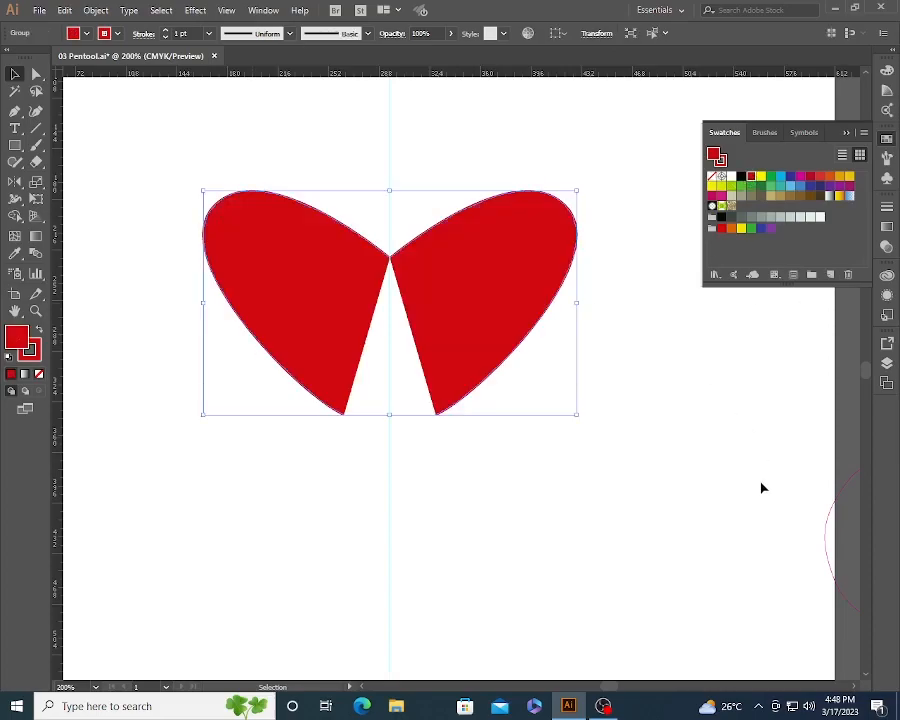
# Step: Join the two overlapping upper anchors where the curves meet on the guide
pyautogui.click(390, 262)
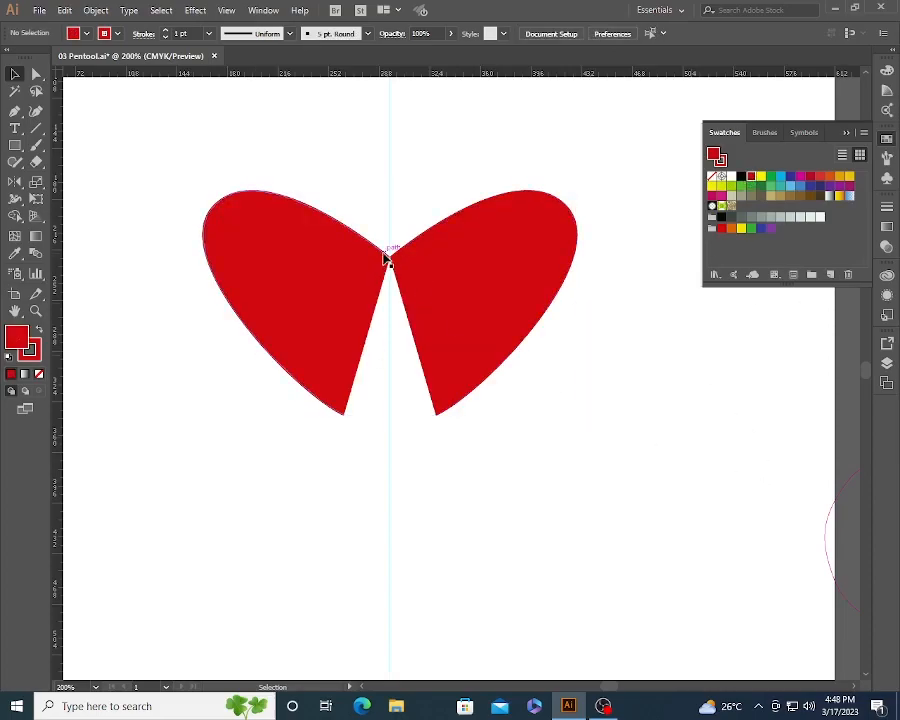
pyautogui.press('a')
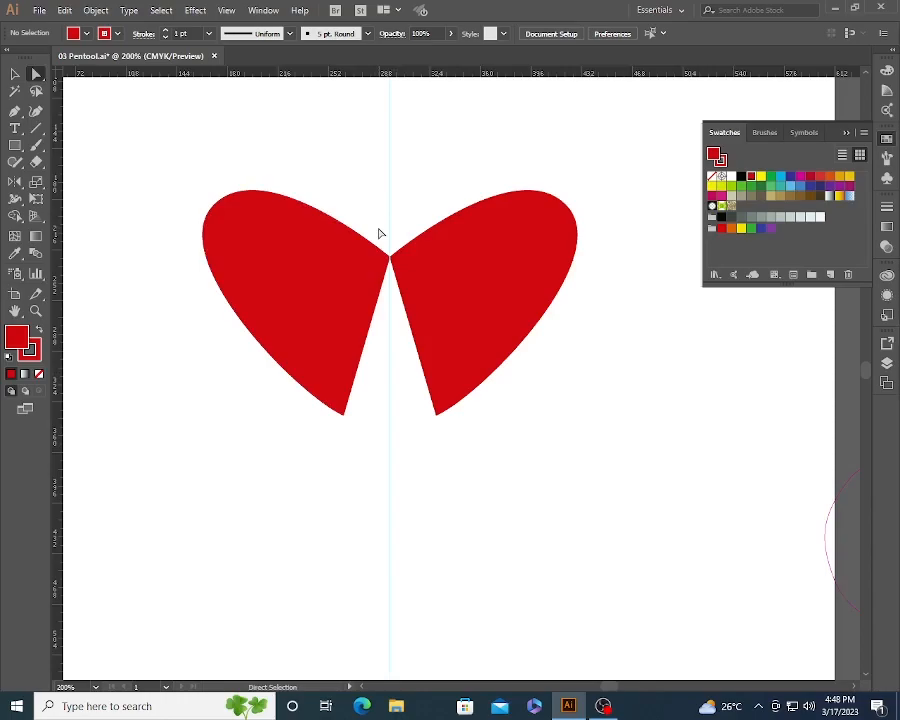
pyautogui.click(390, 255)
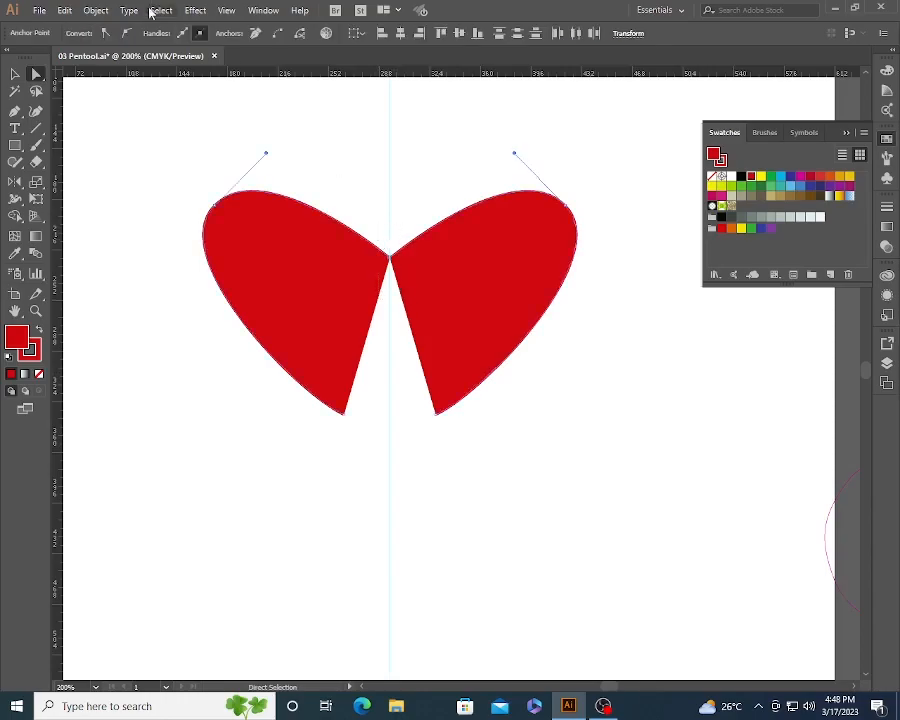
pyautogui.click(92, 10)
pyautogui.moveTo(185, 318)
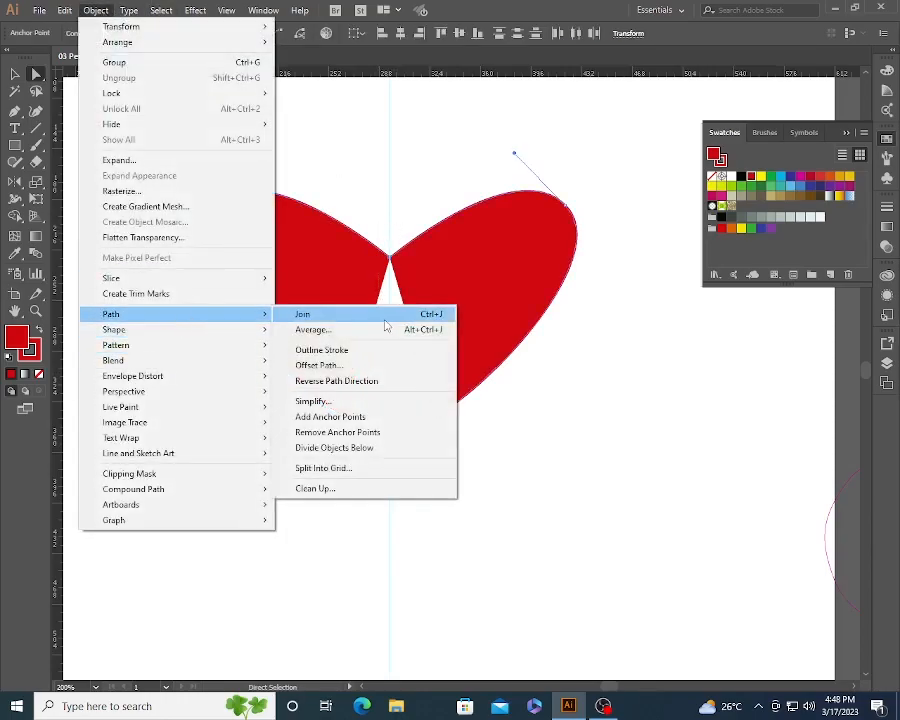
pyautogui.click(300, 313)
pyautogui.click(619, 526)
# Step: Try moving the joined upper anchor, and undo each test move
pyautogui.moveTo(392, 258); pyautogui.dragTo(395, 180)
pyautogui.hotkey('ctrl', 'z')
pyautogui.moveTo(392, 243); pyautogui.dragTo(456, 296)
pyautogui.hotkey('ctrl', 'z')
# Step: Average the two open bottom anchors along both axes so they meet at one point on the guide
pyautogui.click(349, 428)
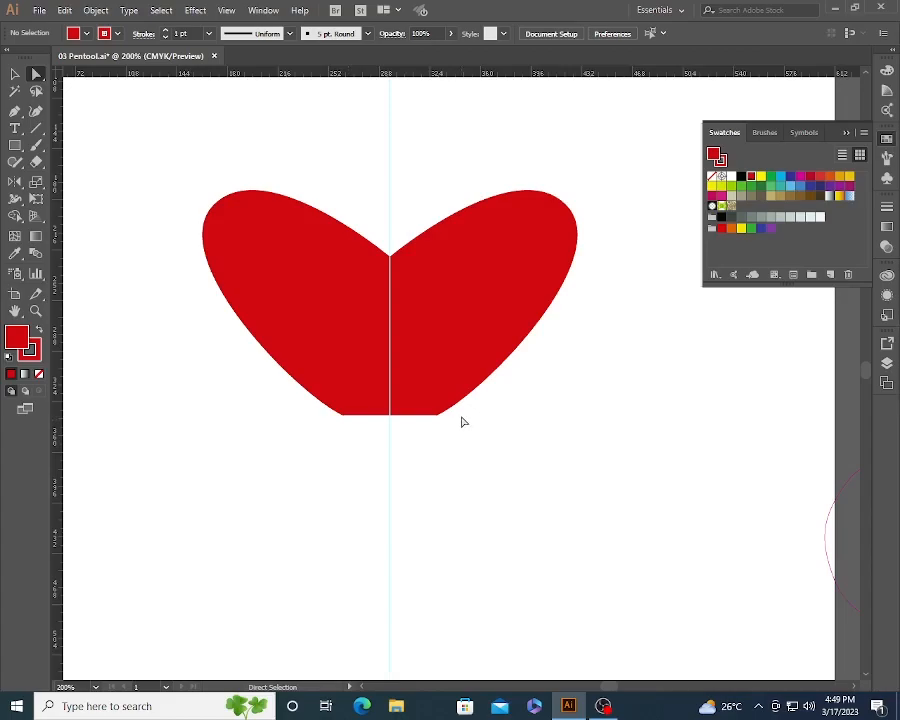
pyautogui.click(345, 415)
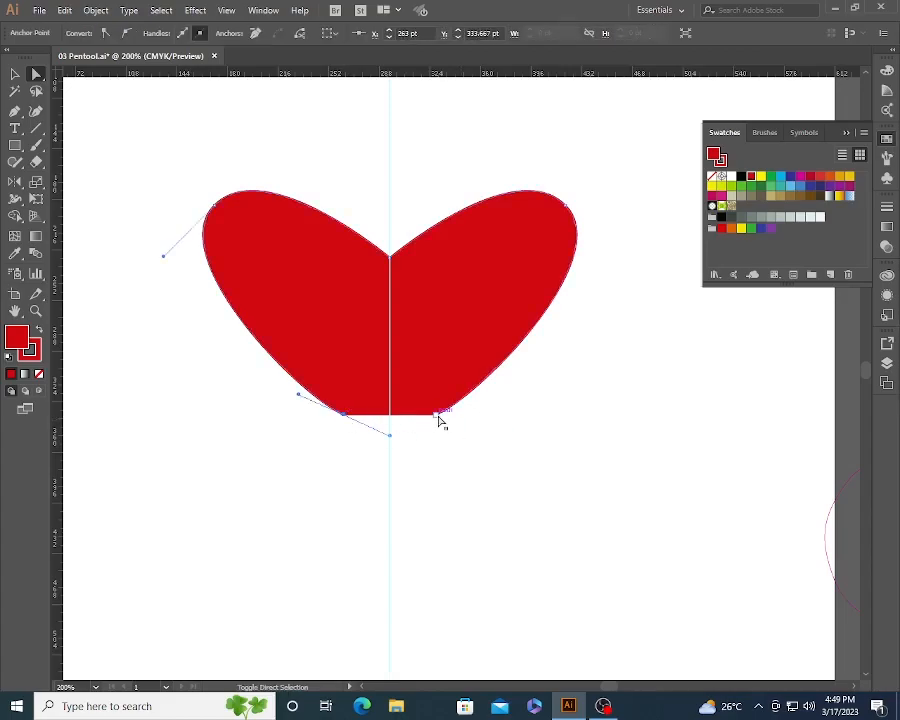
pyautogui.click(438, 416)
pyautogui.click(96, 10)
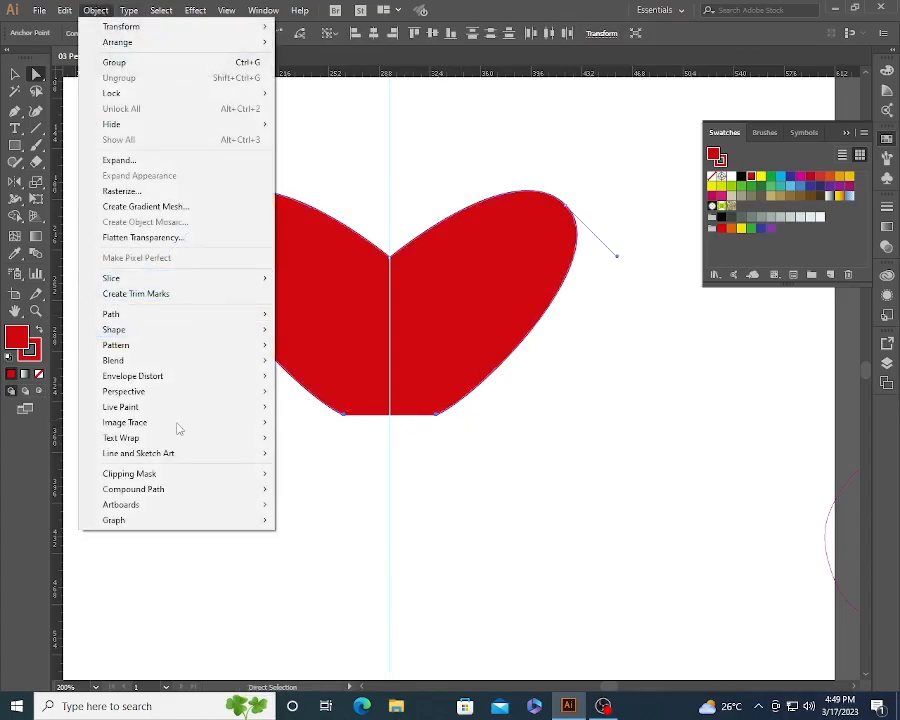
pyautogui.moveTo(181, 315)
pyautogui.click(337, 330)
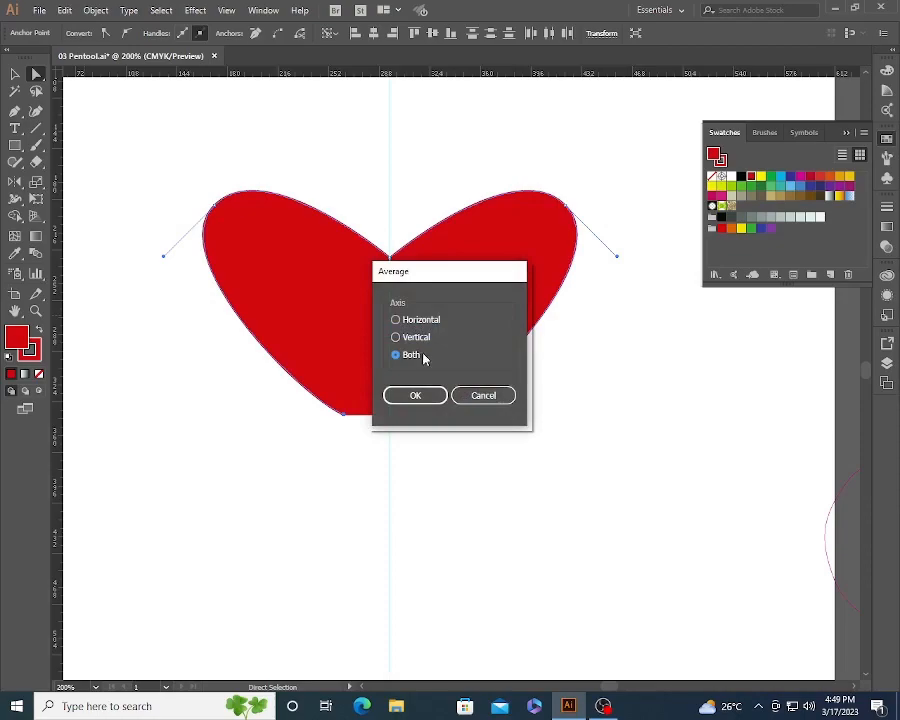
pyautogui.click(418, 325)
pyautogui.click(400, 355)
pyautogui.click(414, 395)
pyautogui.click(427, 470)
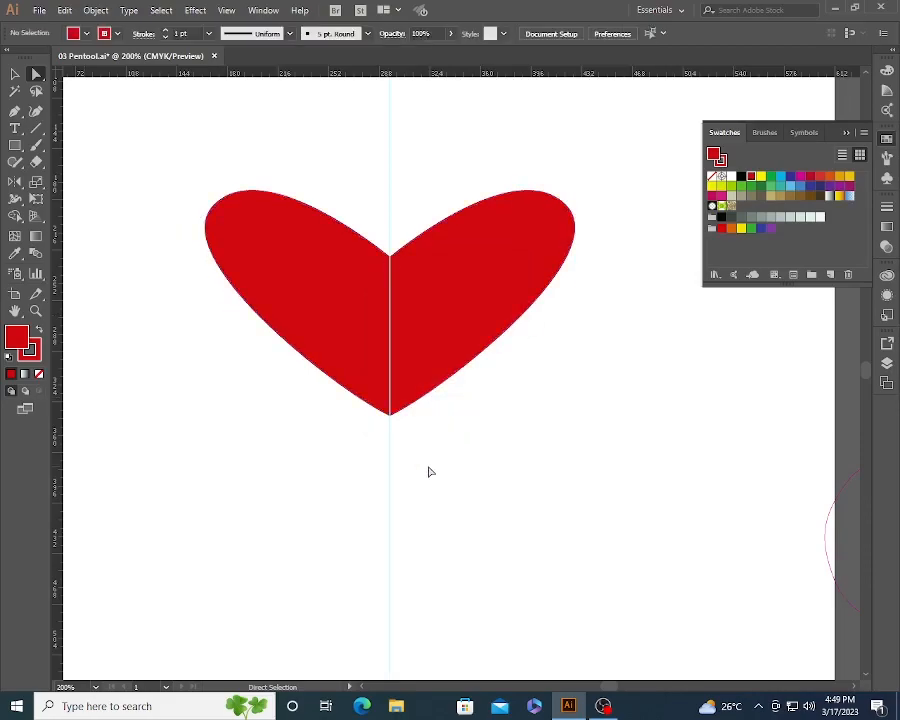
# Step: Try moving one of the overlapping bottom anchors, and undo the move
pyautogui.press('z')
pyautogui.moveTo(316, 350); pyautogui.dragTo(494, 446)
pyautogui.press('a')
pyautogui.moveTo(390, 443); pyautogui.dragTo(443, 467)
pyautogui.hotkey('ctrl', 'z')
# Step: Join the two overlapping bottom anchors to close the heart's lower tip
pyautogui.click(380, 449)
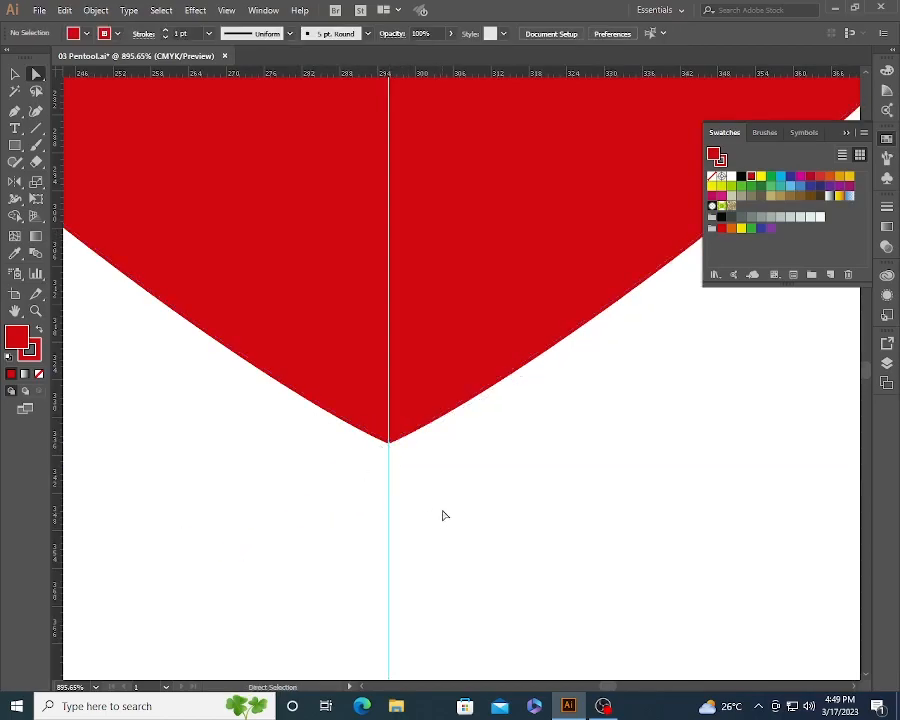
pyautogui.moveTo(359, 464); pyautogui.dragTo(428, 408)
pyautogui.rightClick(390, 443)
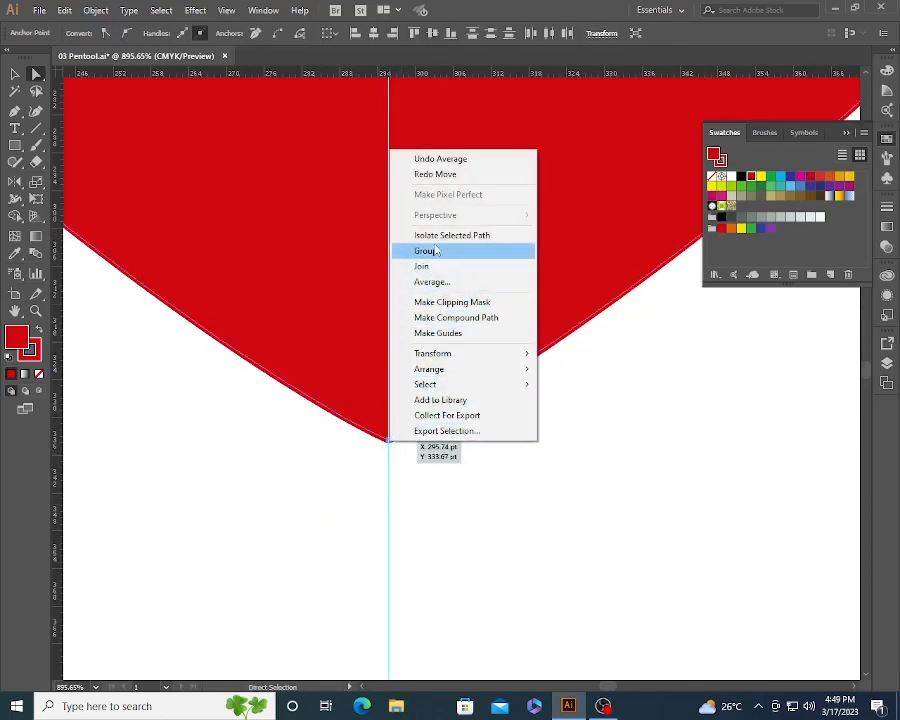
pyautogui.click(96, 10)
pyautogui.moveTo(230, 314)
pyautogui.click(299, 318)
pyautogui.click(467, 526)
# Step: Test the closed lower tip by moving its anchor, and undo that move
pyautogui.moveTo(389, 441); pyautogui.dragTo(424, 498)
pyautogui.click(526, 542)
pyautogui.hotkey('ctrl', 'z')
# Step: Hide the guides around the red heart
pyautogui.press('z')
pyautogui.keyDown('alt'); pyautogui.click(400, 250); pyautogui.keyUp('alt')
pyautogui.keyDown('alt'); pyautogui.click(430, 305); pyautogui.keyUp('alt')
pyautogui.keyDown('alt'); pyautogui.click(440, 325); pyautogui.keyUp('alt')
pyautogui.keyDown('alt'); pyautogui.click(455, 350); pyautogui.keyUp('alt')
pyautogui.press('v')
pyautogui.click(538, 468)
pyautogui.click(512, 427)
pyautogui.click(482, 283)
pyautogui.rightClick(483, 281)
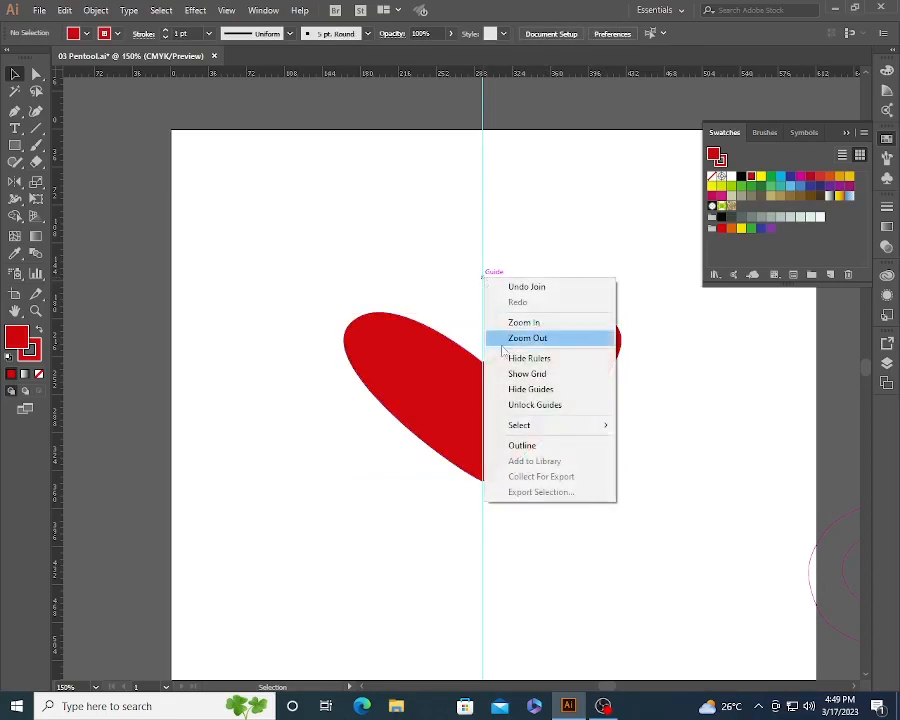
pyautogui.click(523, 390)
# Step: Move the red heart to the left half of the artboard
pyautogui.moveTo(490, 413); pyautogui.dragTo(350, 396)
pyautogui.click(357, 543)
pyautogui.click(336, 400)
pyautogui.click(327, 244)
# Step: Duplicate the heart with a slight offset down and to the right of the original
pyautogui.press('z')
pyautogui.moveTo(233, 241); pyautogui.dragTo(536, 510)
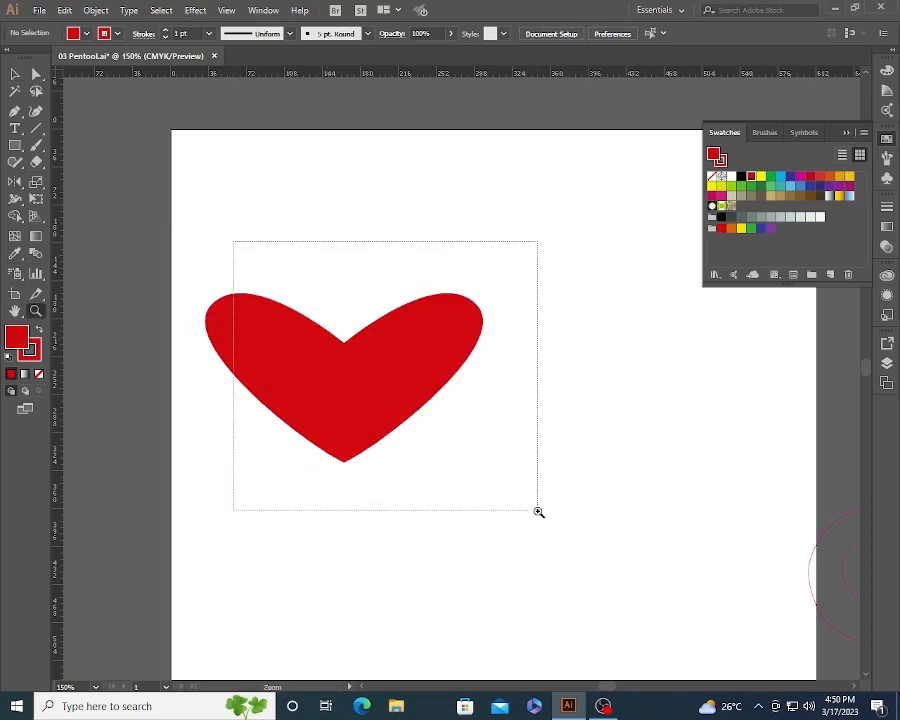
pyautogui.press('v')
pyautogui.click(426, 476)
pyautogui.moveTo(426, 476); pyautogui.dragTo(504, 538)
pyautogui.click(504, 538)
pyautogui.click(550, 400)
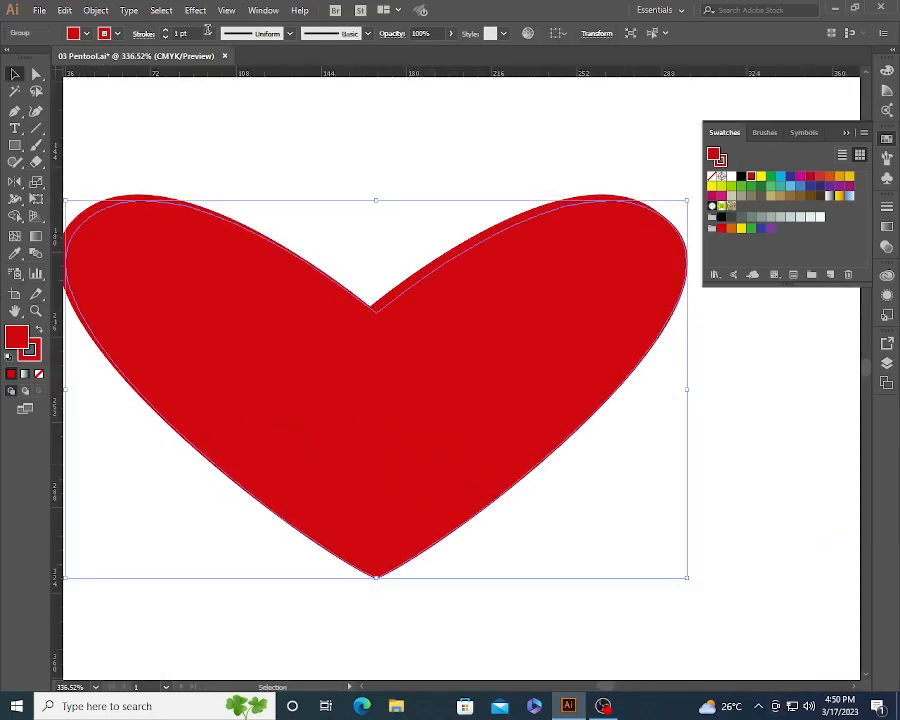
# Step: Fill the heart copy with a darker red and send it to the back
pyautogui.click(812, 178)
pyautogui.click(765, 438)
pyautogui.click(416, 432)
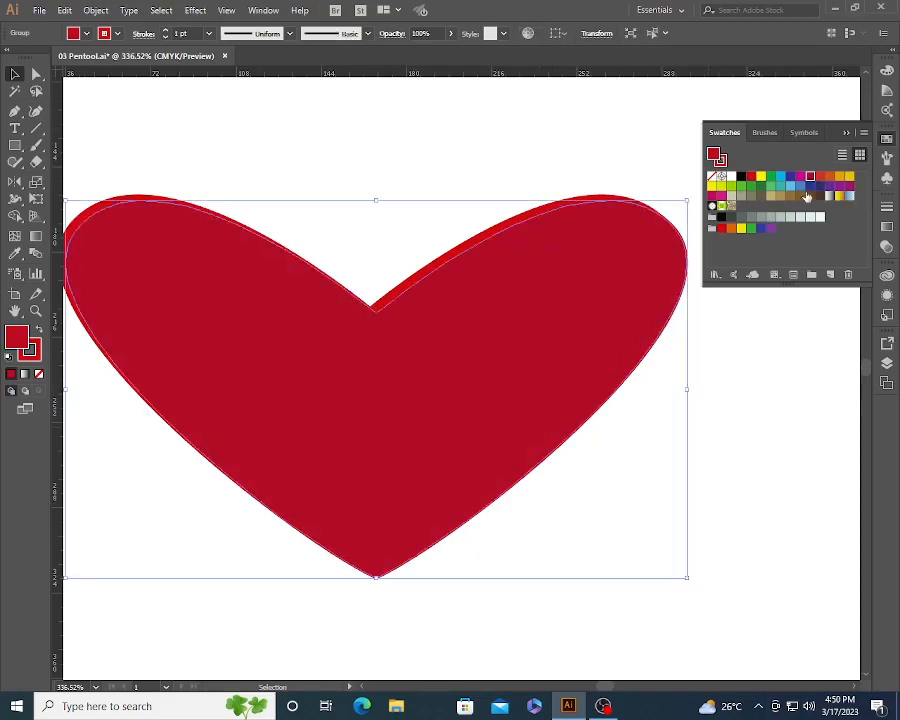
pyautogui.click(108, 11)
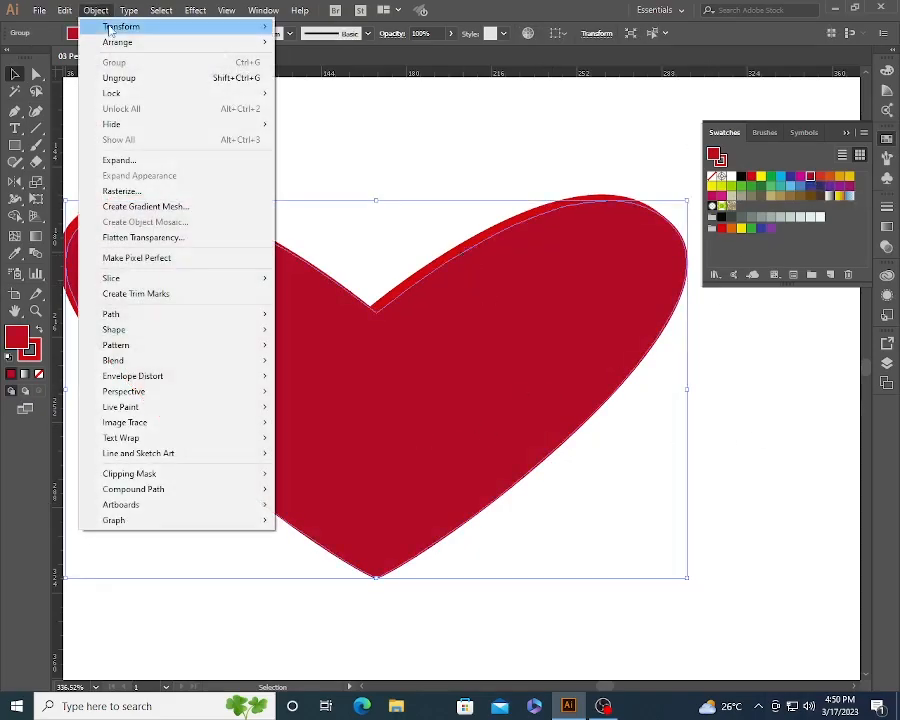
pyautogui.moveTo(200, 42)
pyautogui.click(334, 88)
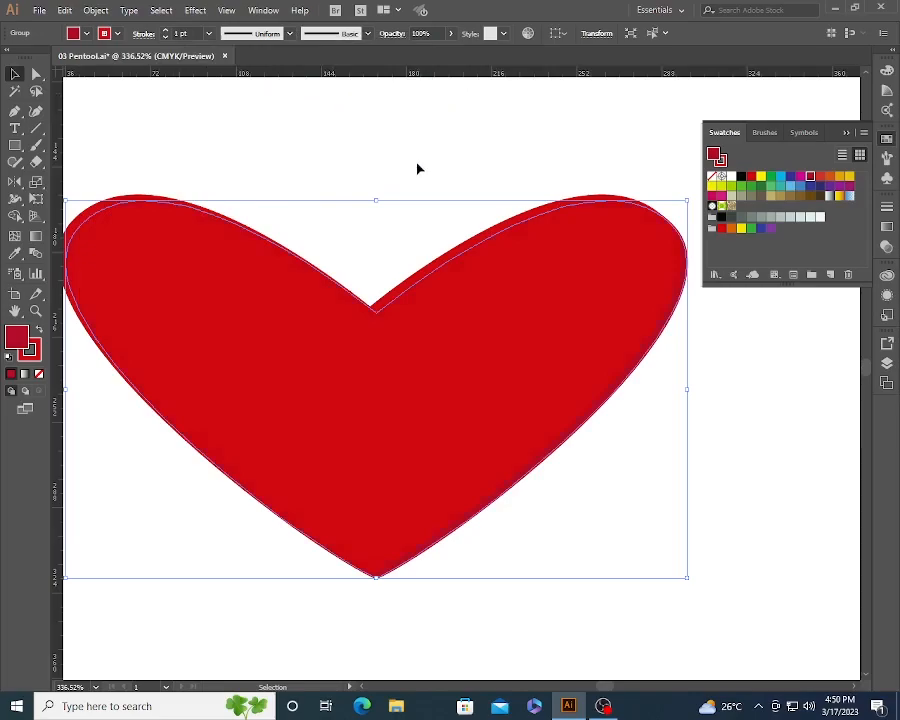
pyautogui.click(416, 170)
# Step: Remove the stroke from both the dark red back heart and the bright red front heart
pyautogui.press('z')
pyautogui.moveTo(322, 524); pyautogui.dragTo(450, 594)
pyautogui.press('v')
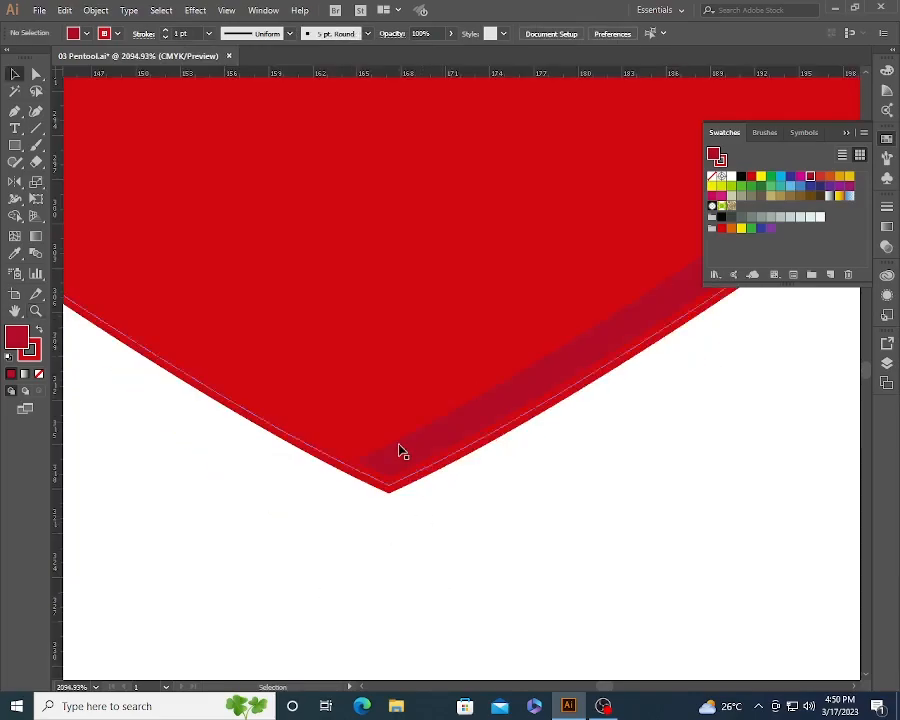
pyautogui.click(397, 446)
pyautogui.click(36, 354)
pyautogui.click(38, 374)
pyautogui.click(305, 562)
pyautogui.click(358, 420)
pyautogui.click(38, 374)
pyautogui.click(151, 436)
pyautogui.click(393, 468)
pyautogui.click(414, 507)
# Step: Move the dark heart's bottom anchor slightly up to about X 167, Y 317 pt
pyautogui.press('a')
pyautogui.click(389, 486)
pyautogui.moveTo(389, 486); pyautogui.dragTo(389, 478)
pyautogui.click(693, 676)
pyautogui.click(391, 478)
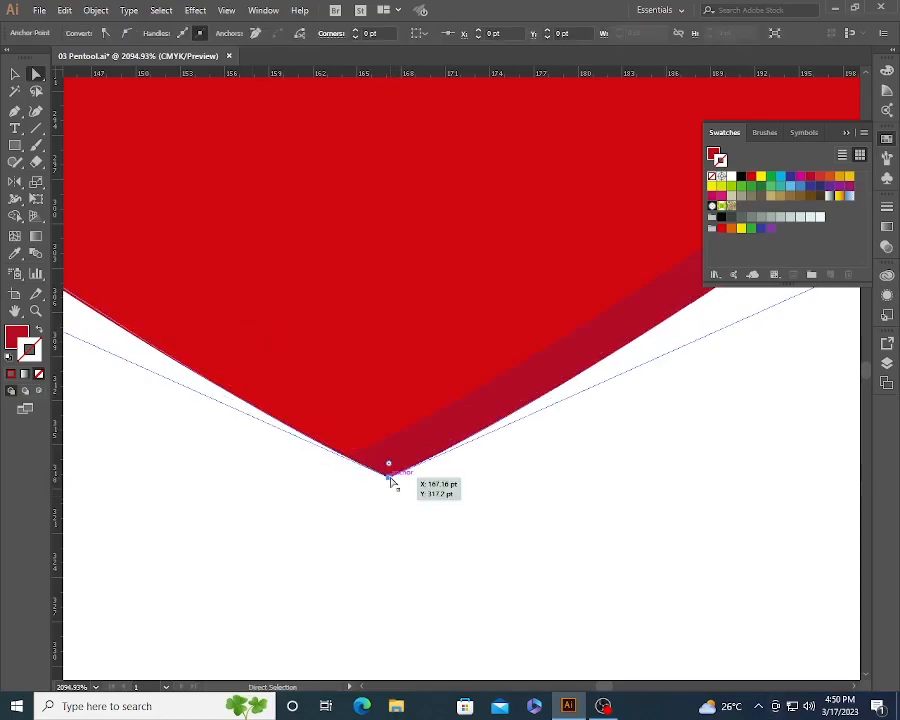
pyautogui.click(560, 440)
# Step: Move the anchor on the dark heart's right lobe slightly up and outward to adjust the shadow edge
pyautogui.press('z')
pyautogui.keyDown('alt'); pyautogui.click(566, 375); pyautogui.keyUp('alt')
pyautogui.keyDown('alt'); pyautogui.click(566, 374); pyautogui.keyUp('alt')
pyautogui.keyDown('alt'); pyautogui.click(566, 374); pyautogui.keyUp('alt')
pyautogui.moveTo(612, 112); pyautogui.dragTo(254, 538)
pyautogui.moveTo(454, 110); pyautogui.dragTo(456, 472)
pyautogui.press('a')
pyautogui.click(643, 472)
pyautogui.click(612, 389)
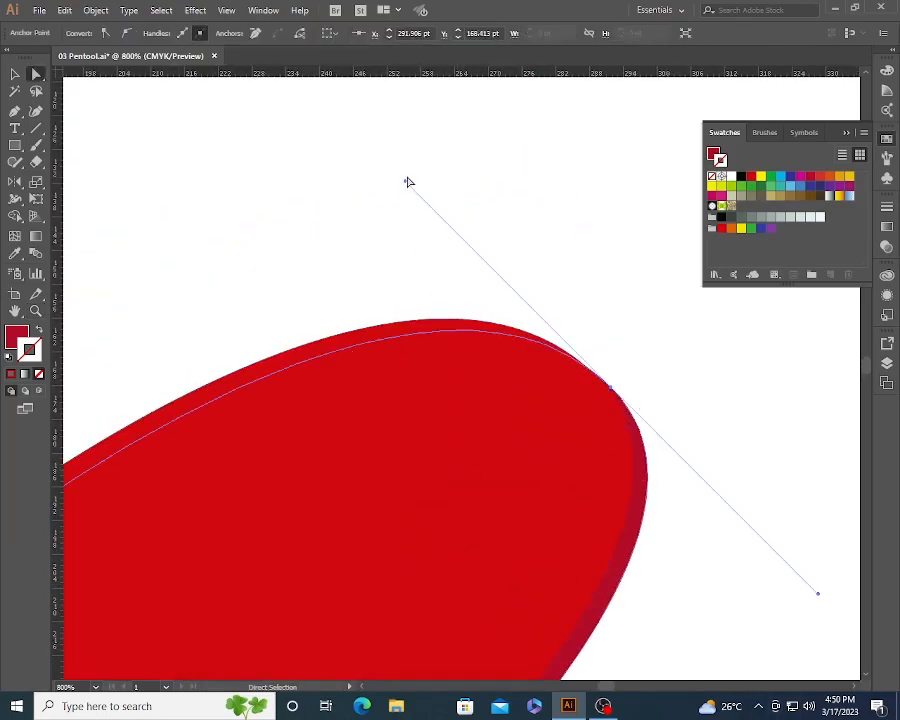
pyautogui.moveTo(612, 390); pyautogui.dragTo(617, 383)
pyautogui.click(672, 412)
# Step: Examine the whole shaded heart on the artboard
pyautogui.press('z')
pyautogui.keyDown('alt'); pyautogui.click(533, 486); pyautogui.keyUp('alt')
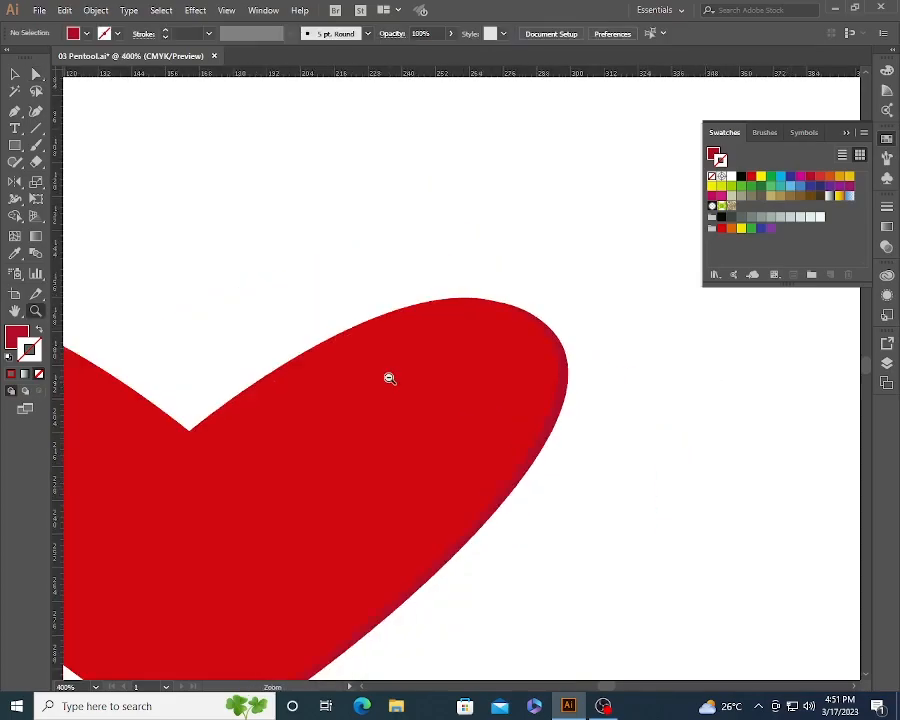
pyautogui.keyDown('alt'); pyautogui.click(388, 378); pyautogui.keyUp('alt')
pyautogui.keyDown('alt'); pyautogui.click(386, 378); pyautogui.keyUp('alt')
pyautogui.keyDown('alt'); pyautogui.click(388, 379); pyautogui.keyUp('alt')
pyautogui.keyDown('alt'); pyautogui.click(440, 405); pyautogui.keyUp('alt')
pyautogui.keyDown('alt'); pyautogui.click(440, 405); pyautogui.keyUp('alt')
pyautogui.press('v')
pyautogui.moveTo(469, 417); pyautogui.dragTo(330, 355)
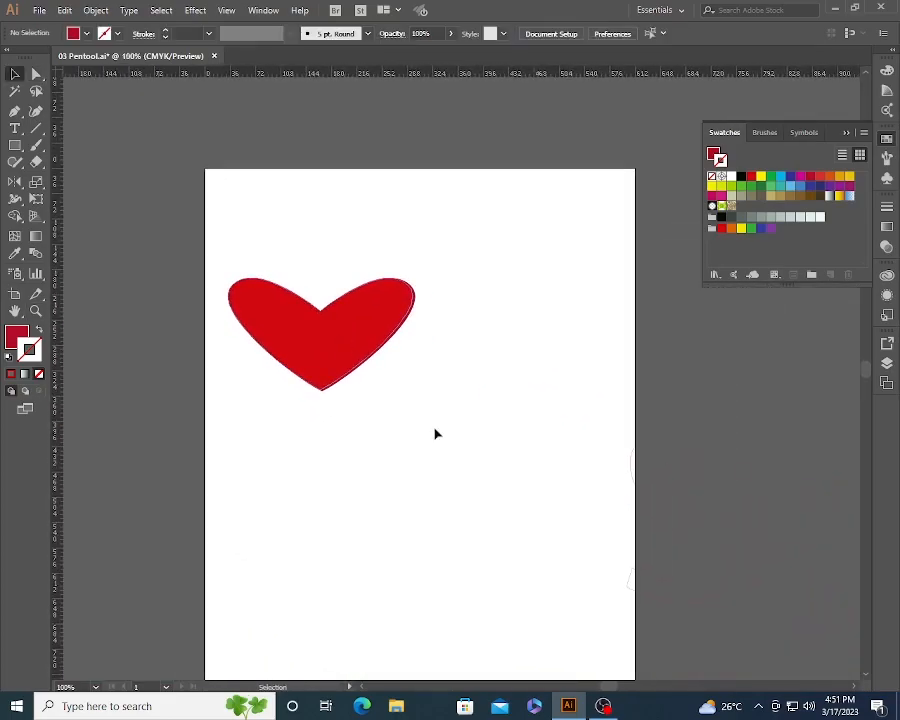